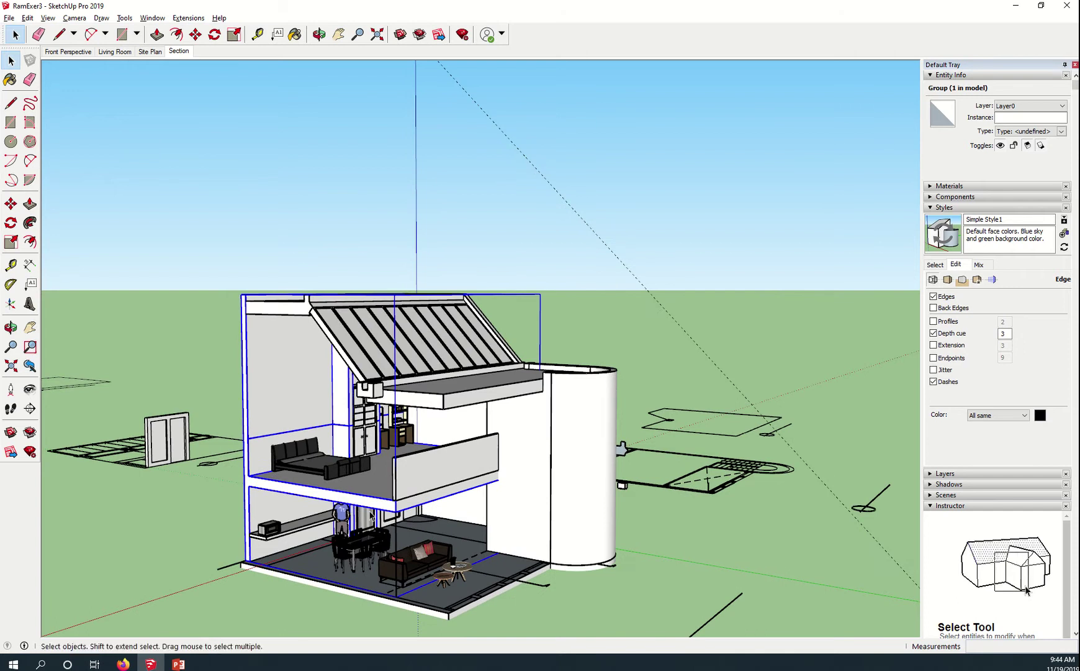
Survey the sectioned house model and the floor plans laid out around it
scroll(370, 514, up, 3)
scroll(340, 498, down, 8)
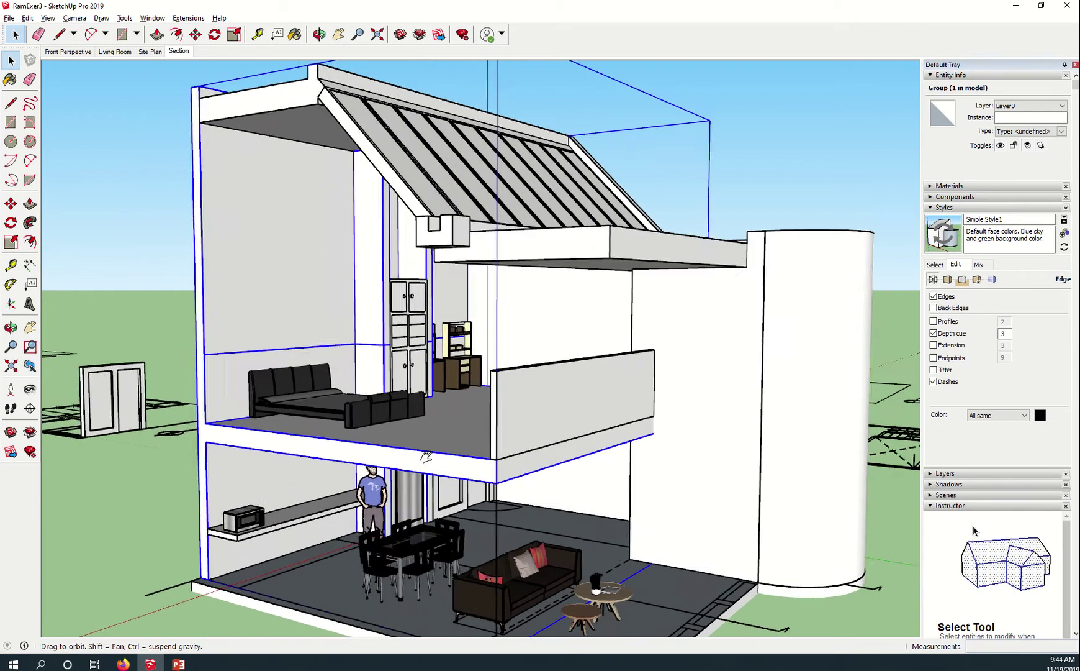
scroll(398, 478, down, 3)
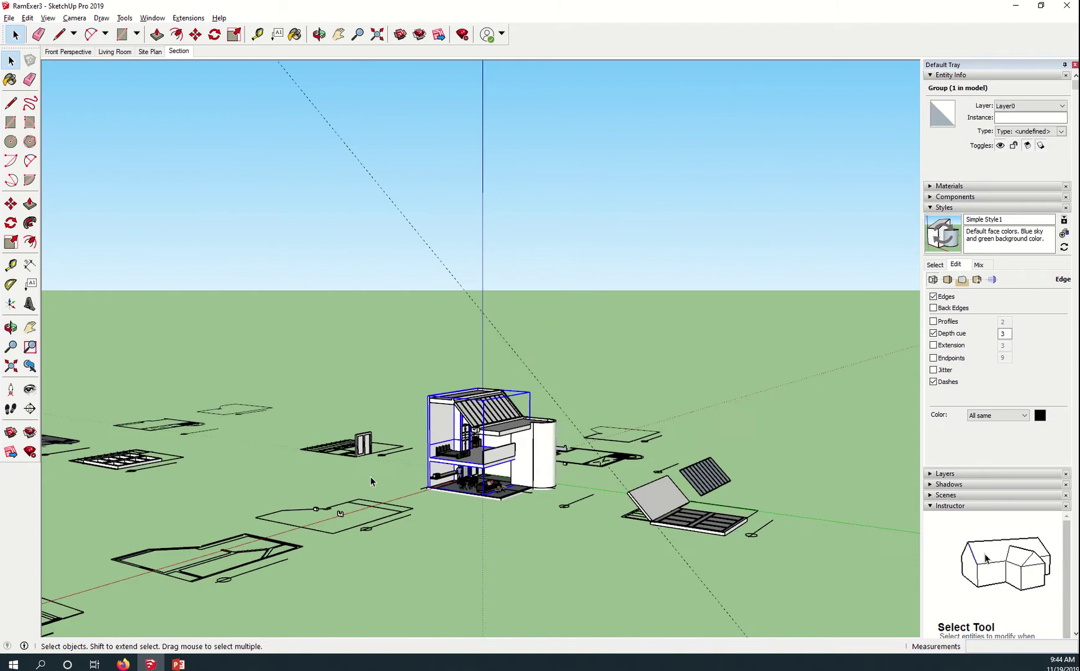
middle_drag(263, 467, 648, 436)
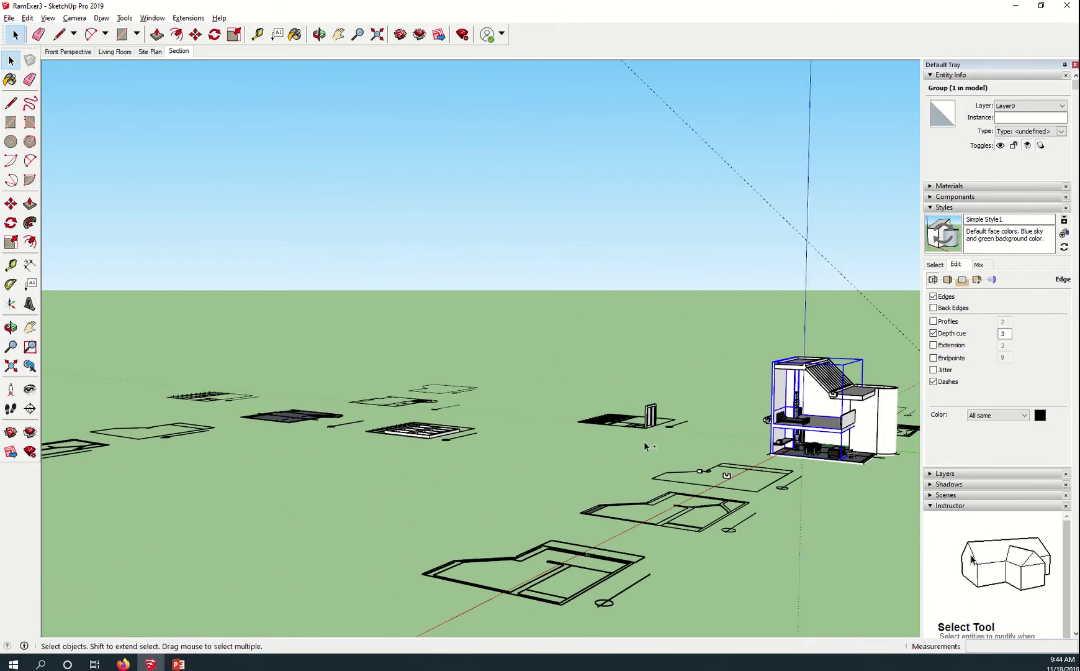
scroll(512, 488, down, 4)
shift+middle_drag(617, 483, 543, 634)
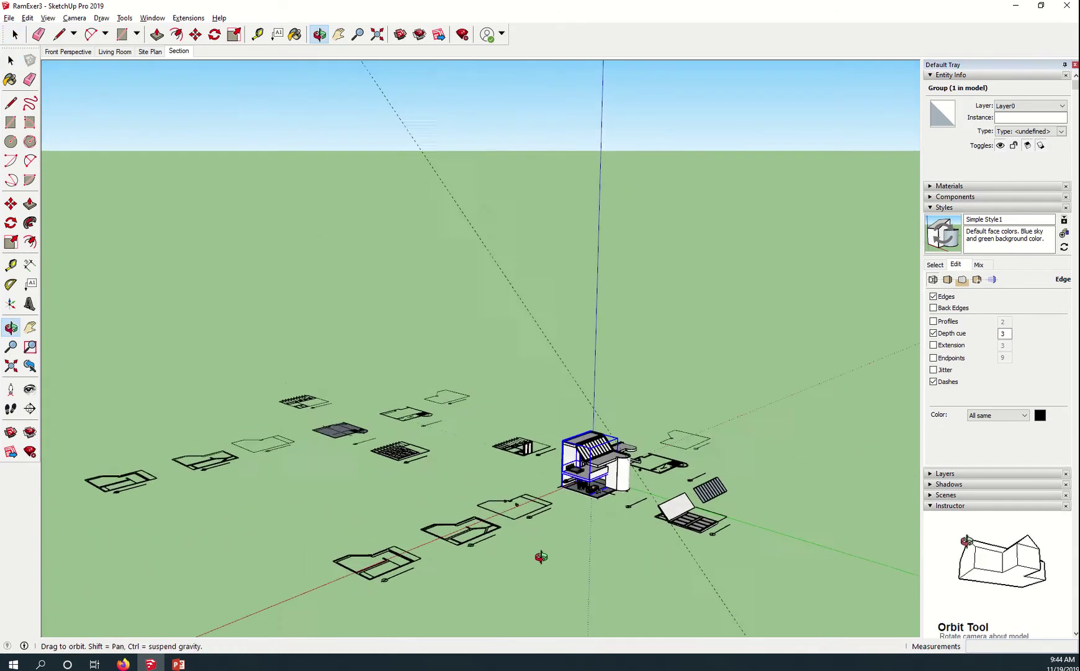
scroll(574, 500, up, 6)
scroll(576, 463, up, 5)
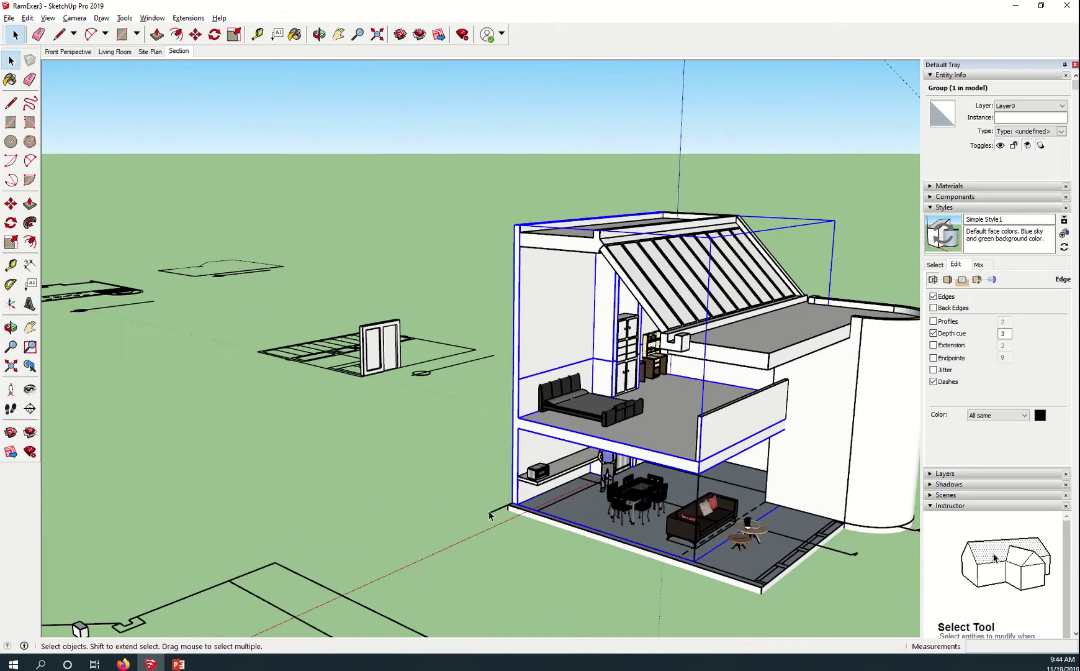
Copy the selected wall-and-floor-slab group from the house onto the dark-shaded floor plan, about 59.86 m away
click(441, 479)
click(520, 445)
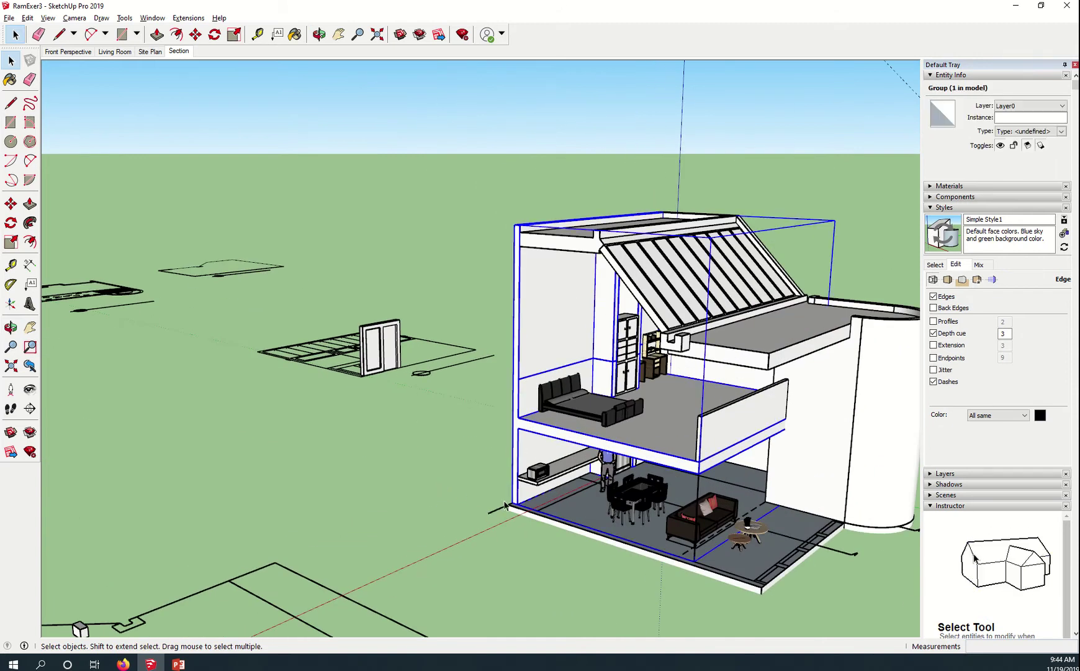
key(m)
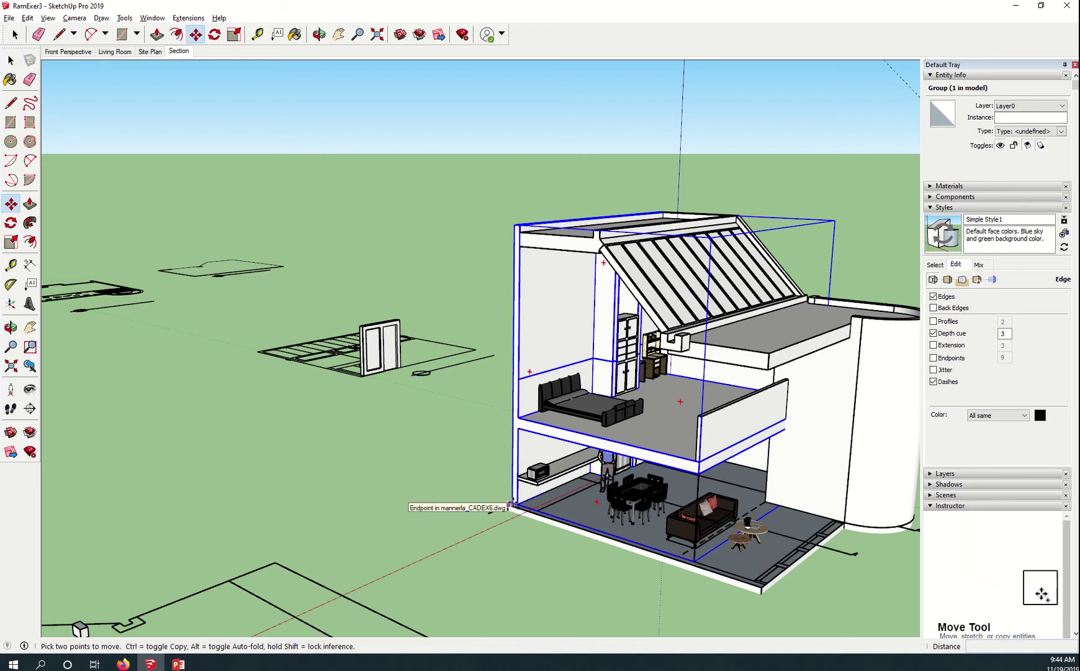
click(511, 504)
key(ctrl)
scroll(398, 540, down, 5)
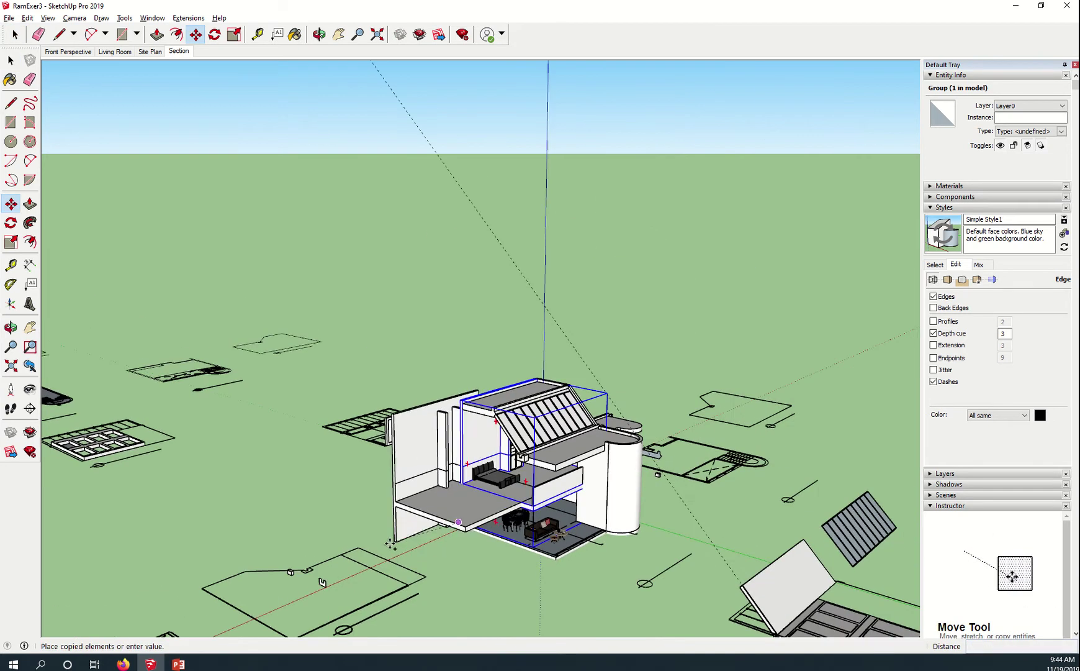
scroll(329, 578, down, 2)
scroll(340, 568, down, 3)
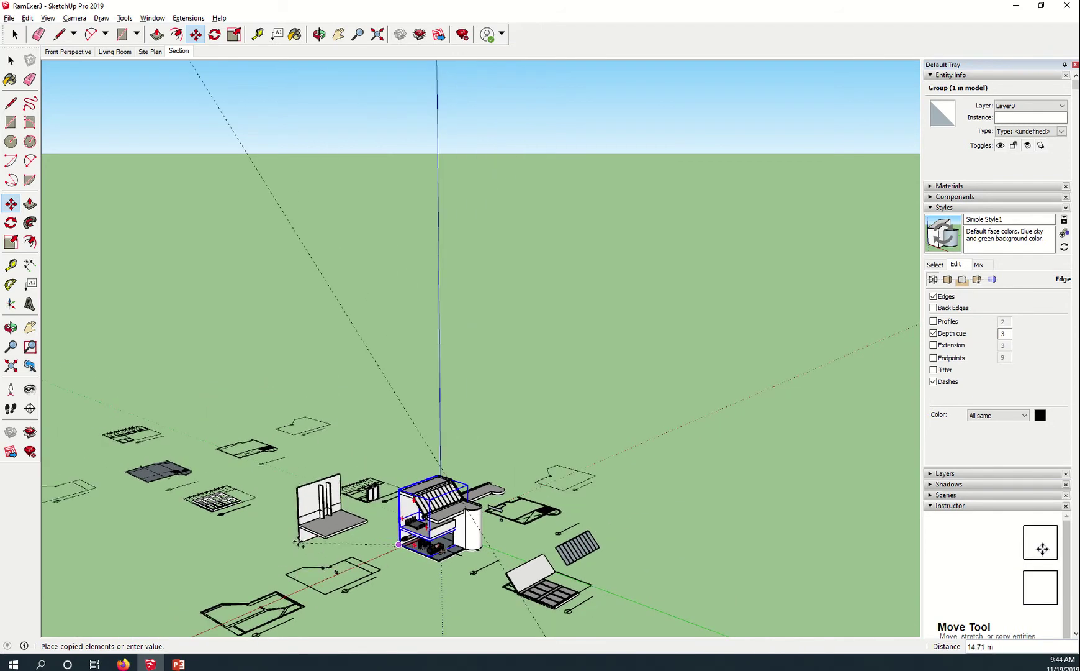
middle_drag(314, 512, 306, 540)
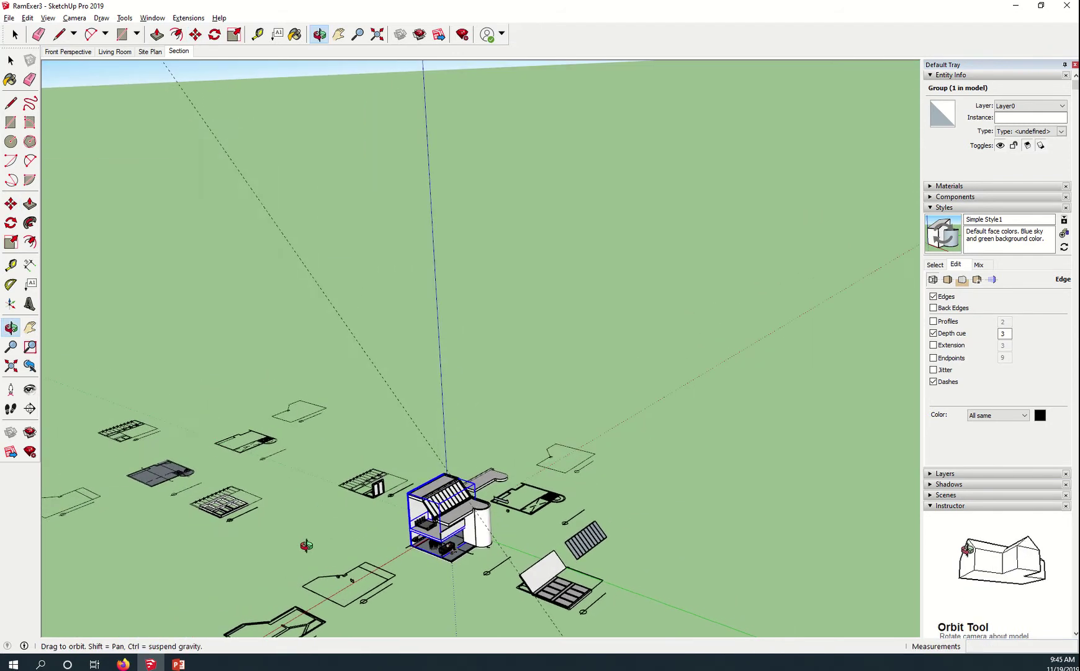
scroll(158, 463, up, 6)
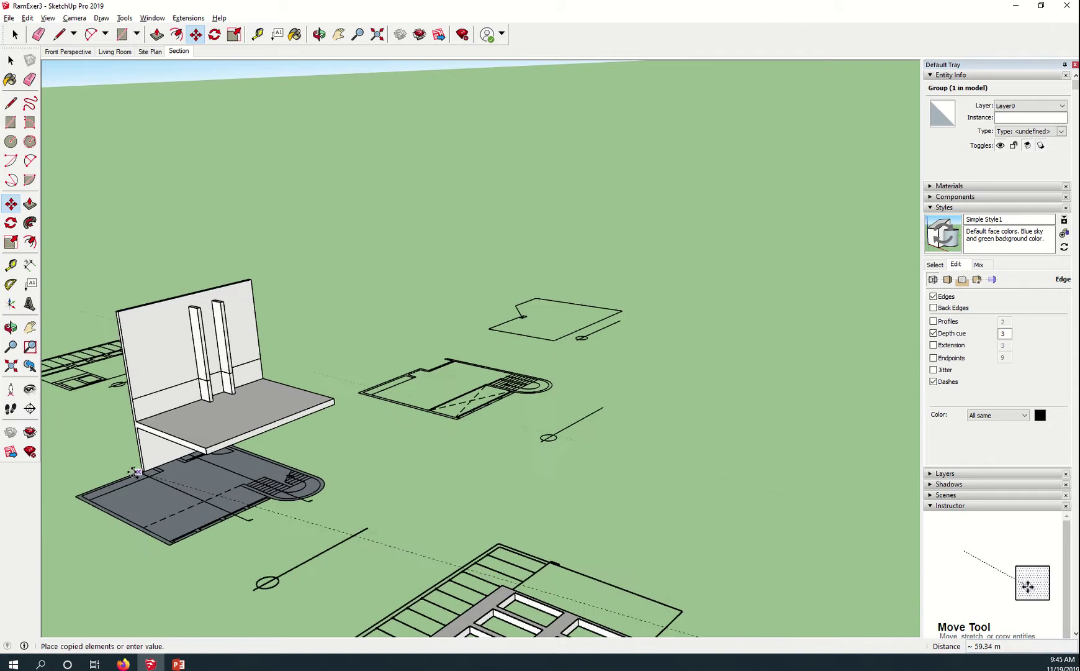
click(71, 497)
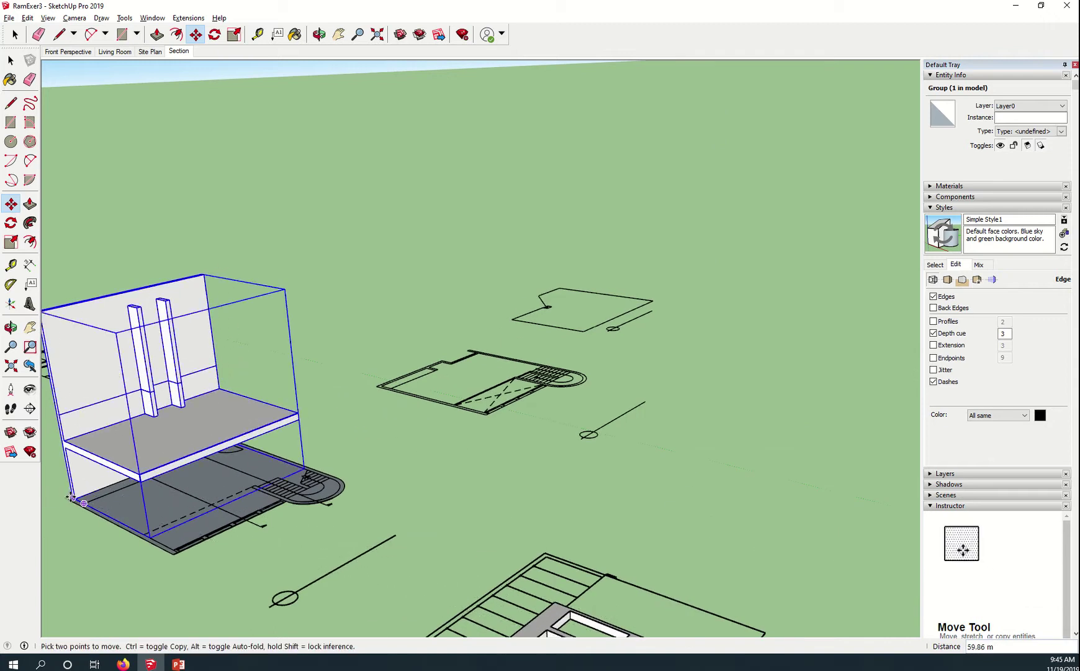
scroll(150, 500, down, 2)
click(313, 473)
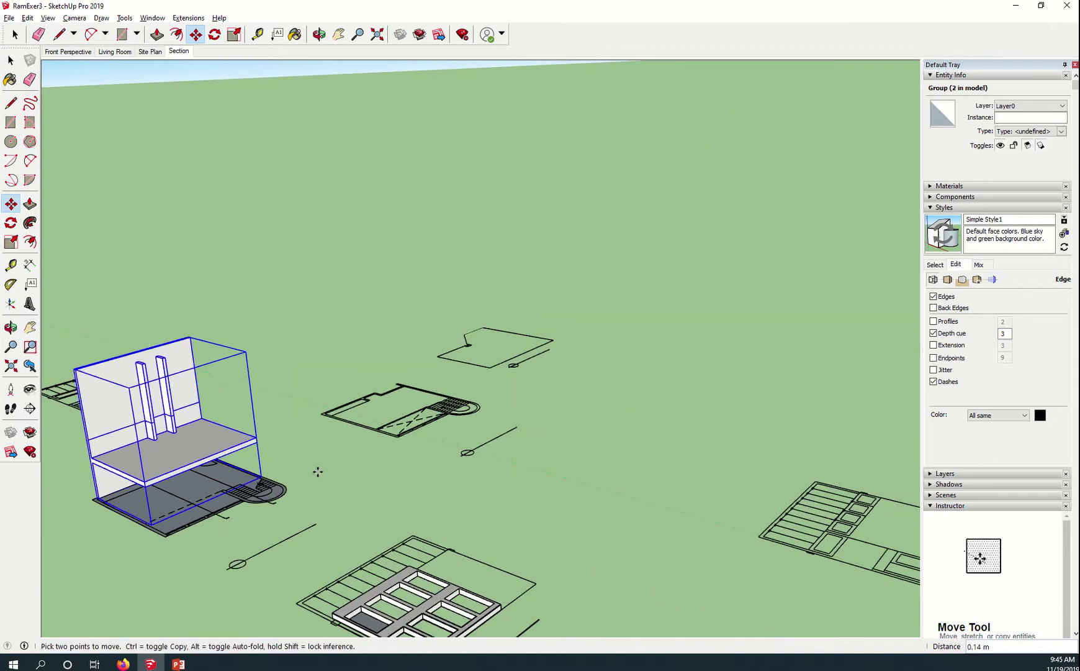
key(Escape)
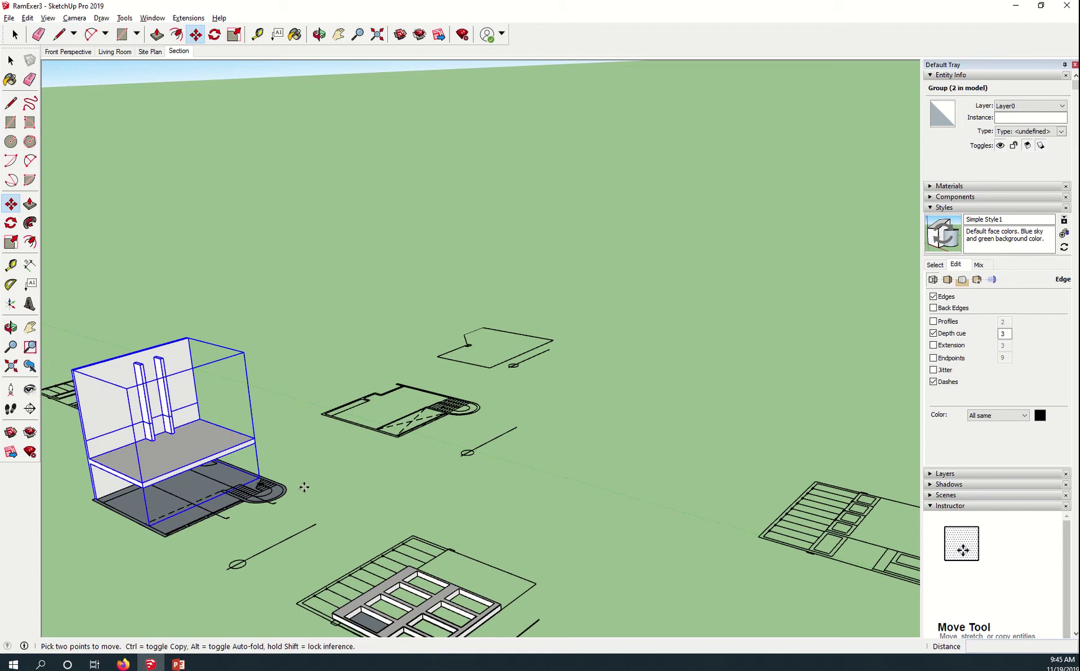
key(space)
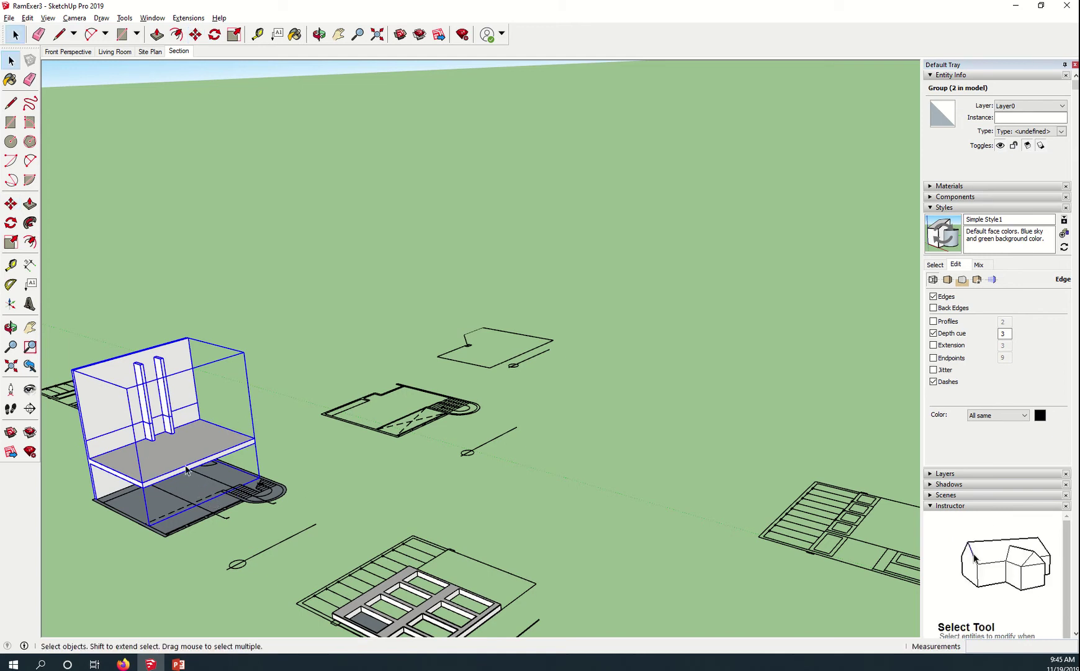
Open the copied wall-and-slab group for editing and select its upper wall face
double_click(186, 471)
middle_drag(280, 478, 322, 512)
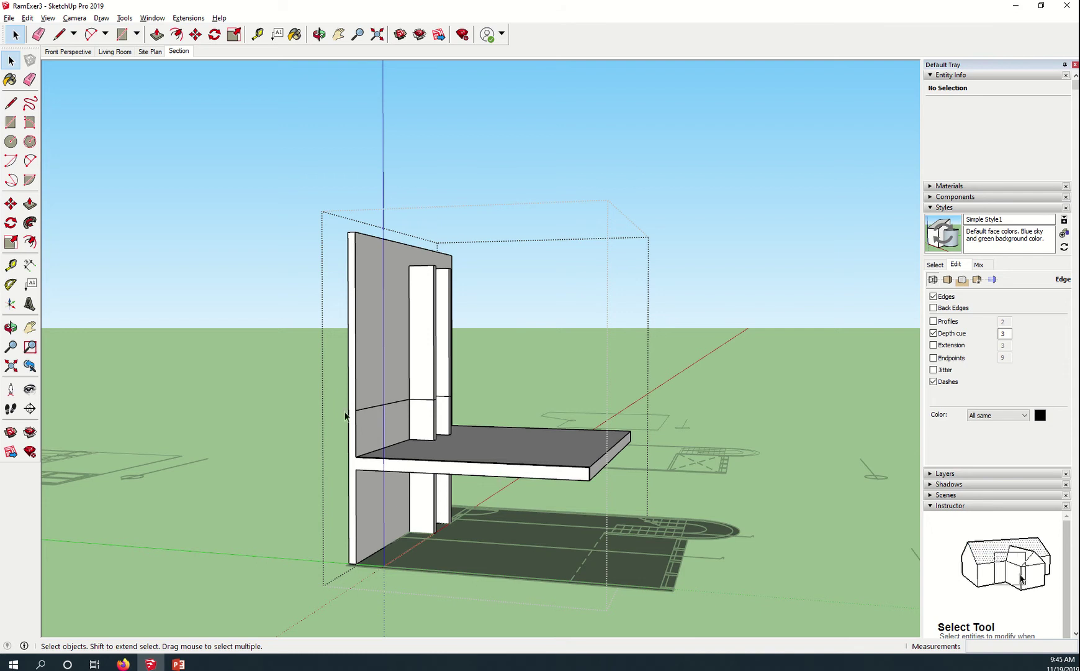
click(372, 309)
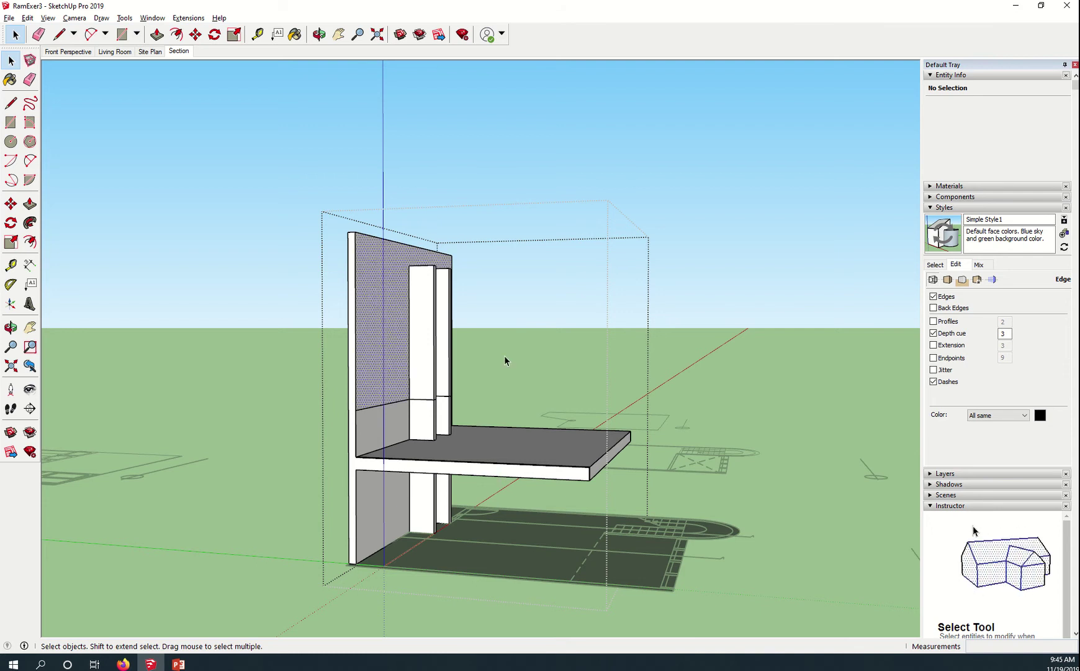
mouse_move(512, 347)
shift+middle_down()
mouse_move(487, 411)
mouse_move(529, 341)
shift+middle_up()
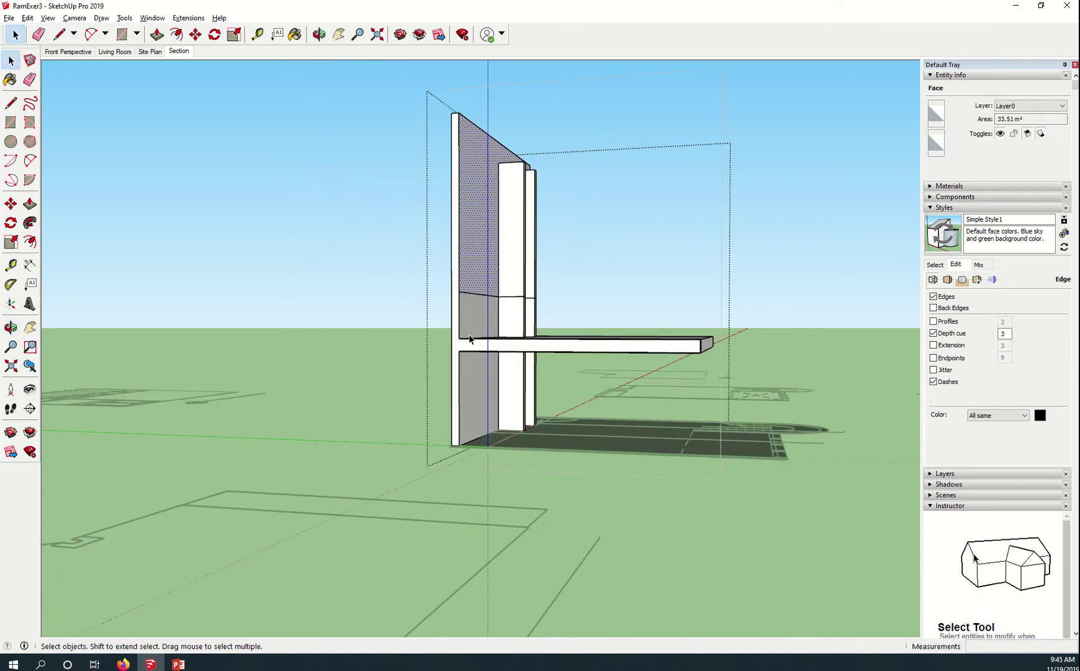
scroll(473, 317, up, 3)
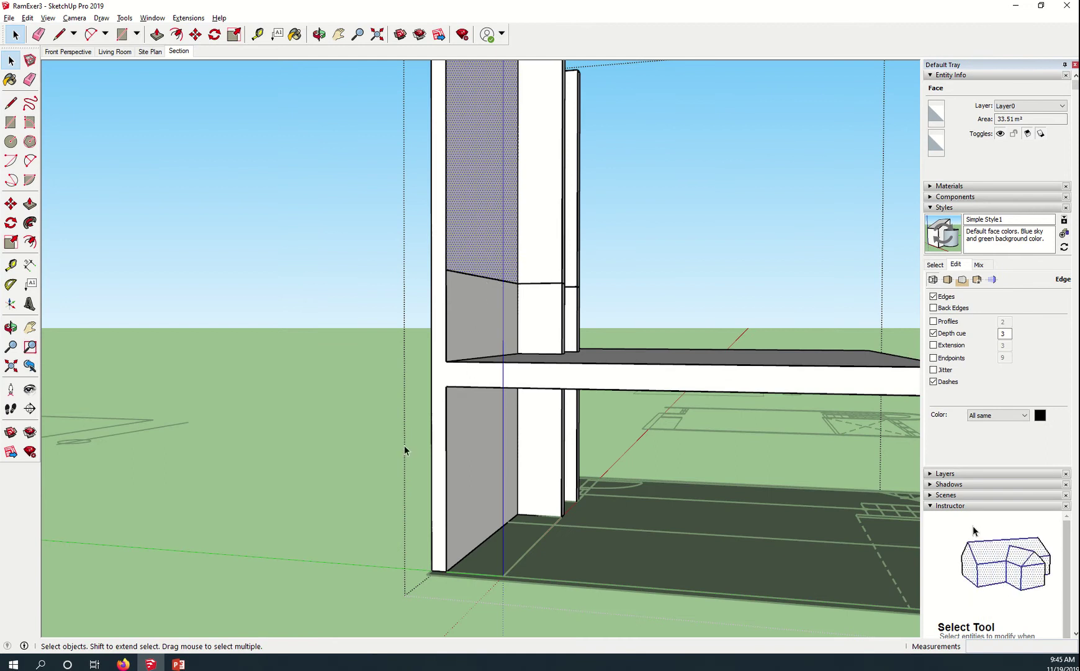
scroll(407, 447, down, 5)
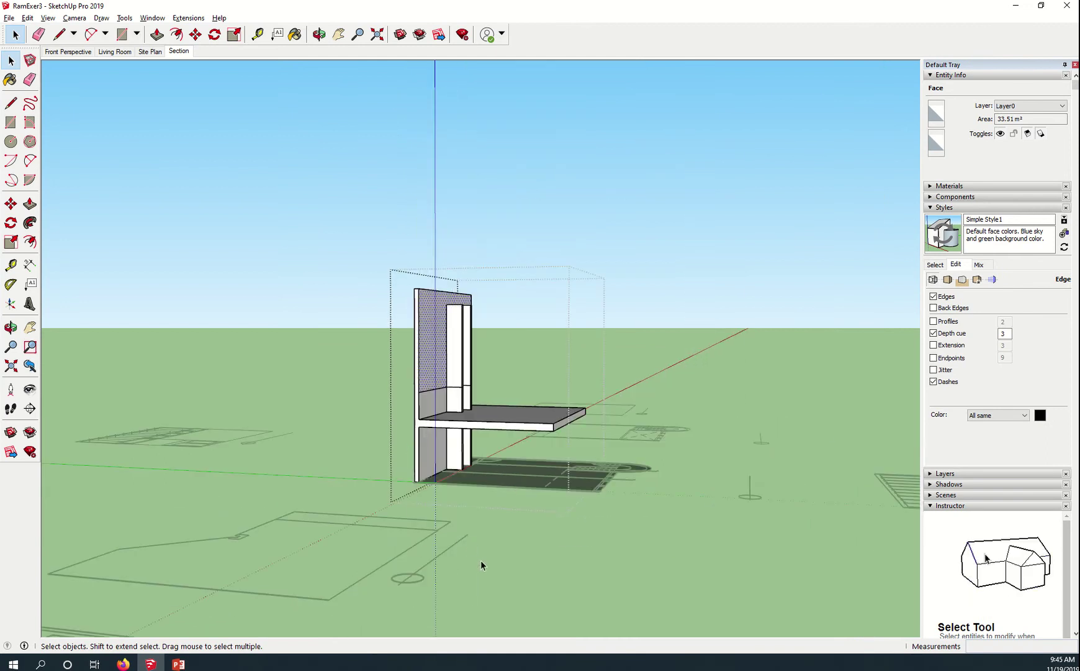
middle_drag(481, 564, 620, 458)
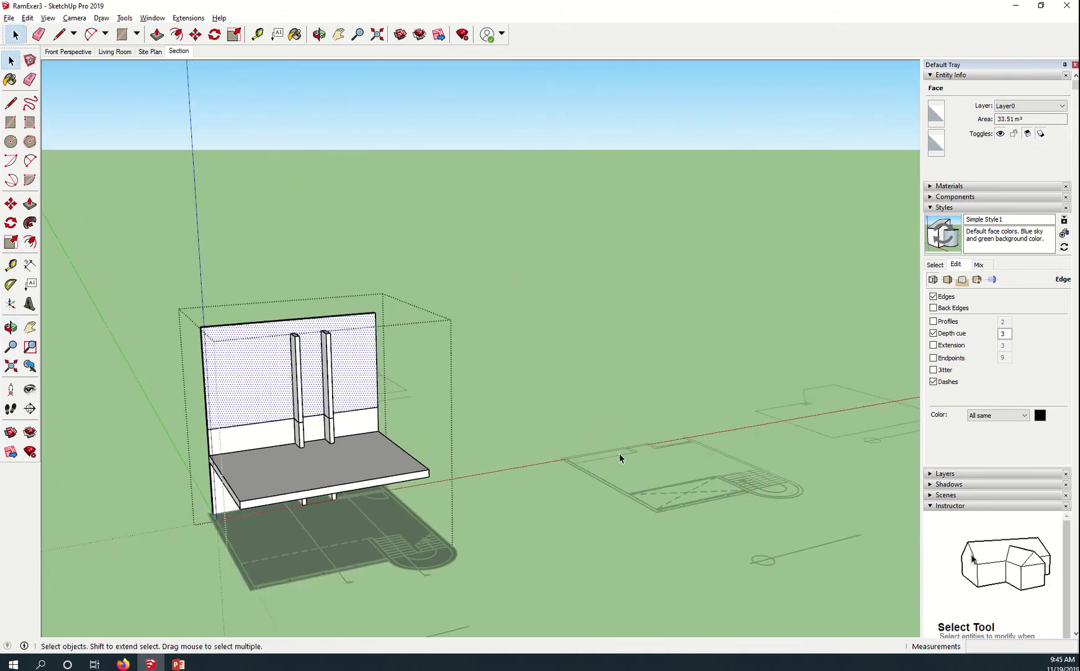
Draw a rectangle about 5.61 m by 0.17 m along the outer wall line of the neighbouring floor plan
scroll(620, 458, up, 10)
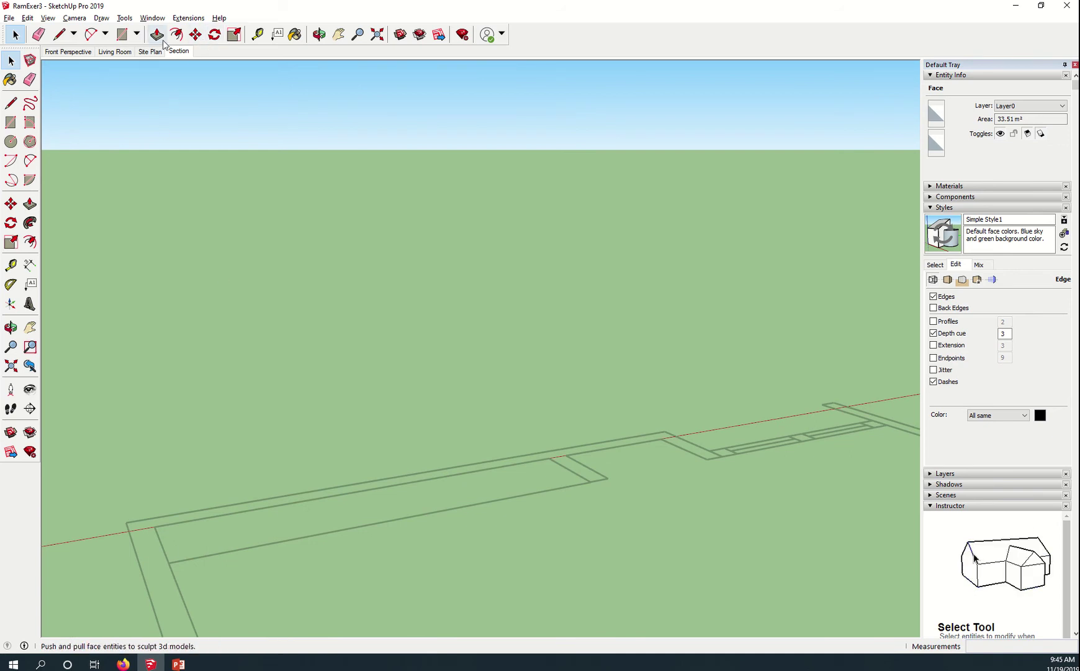
click(123, 34)
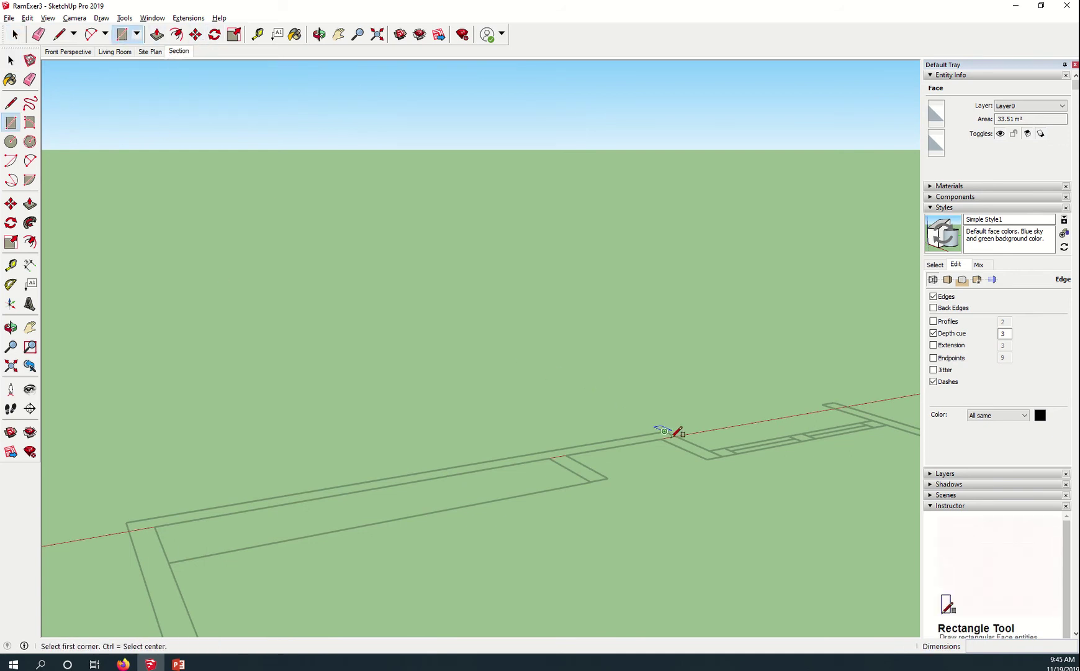
click(665, 431)
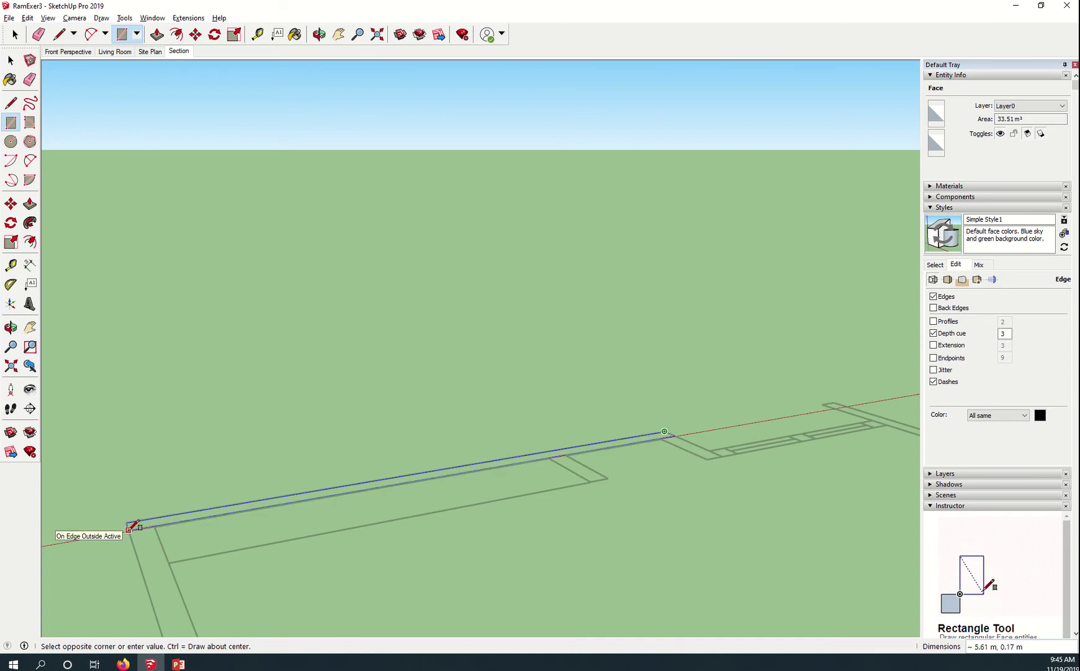
click(129, 529)
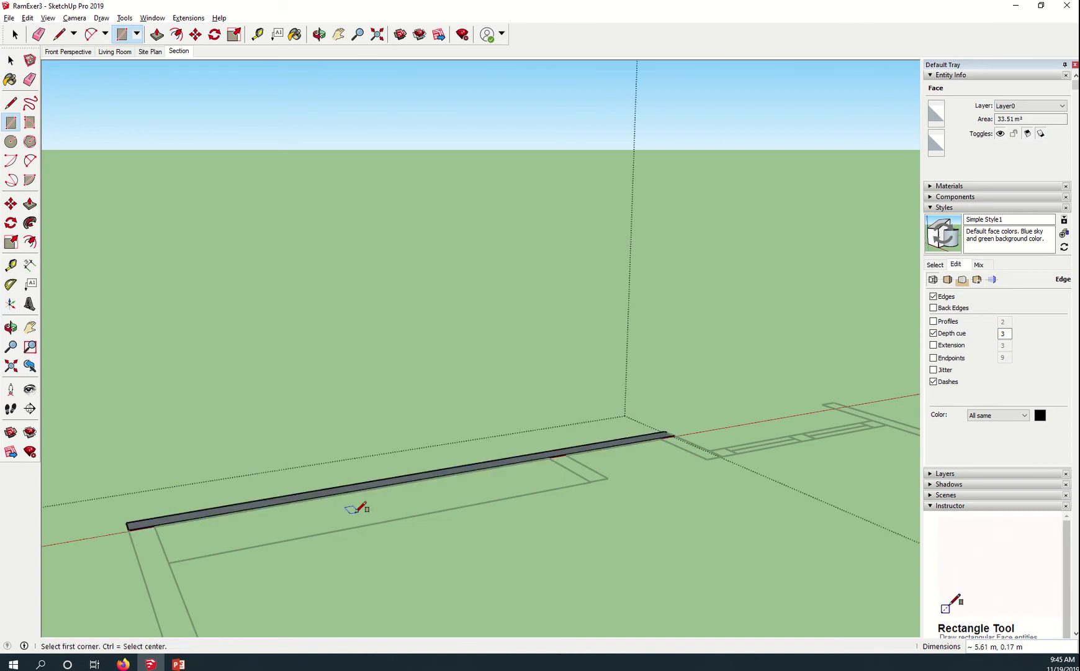
scroll(570, 464, up, 2)
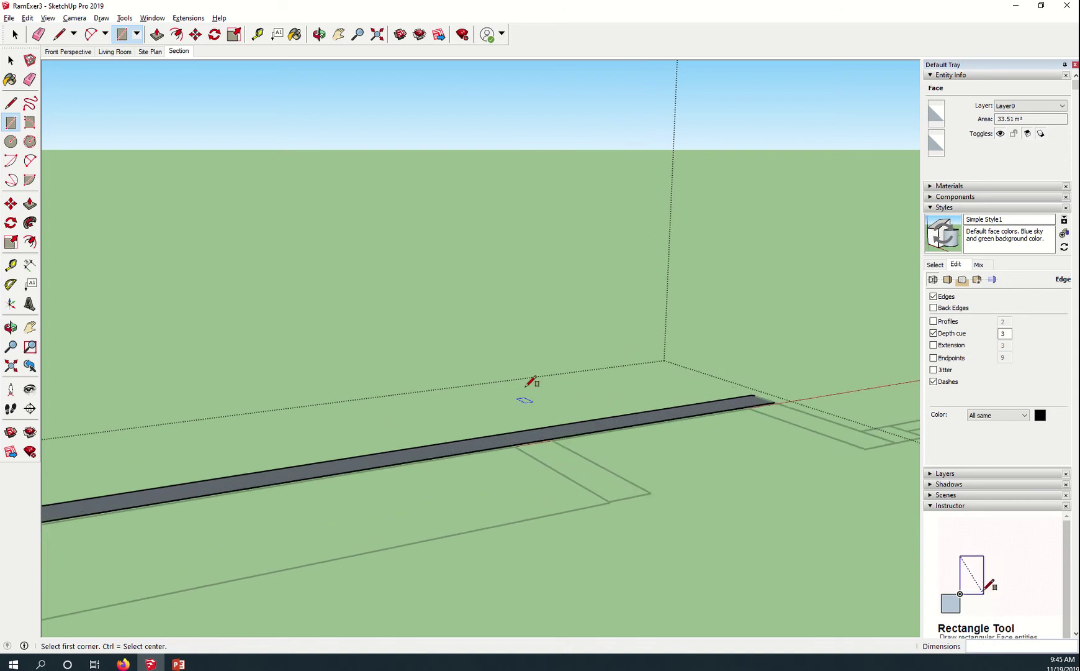
scroll(455, 483, down, 1)
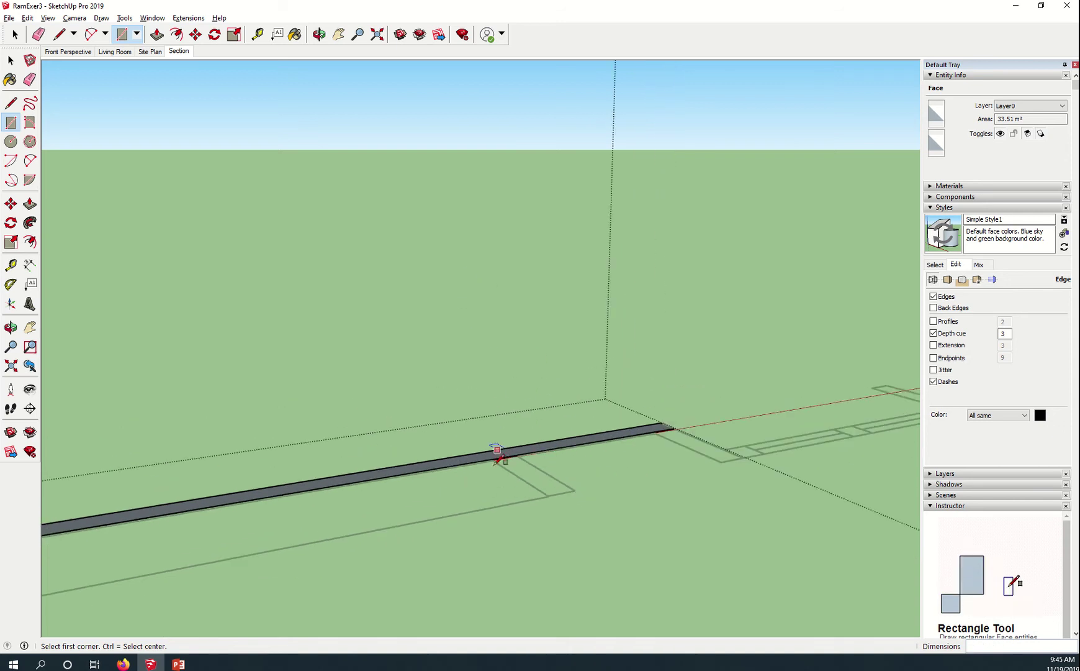
scroll(509, 490, down, 1)
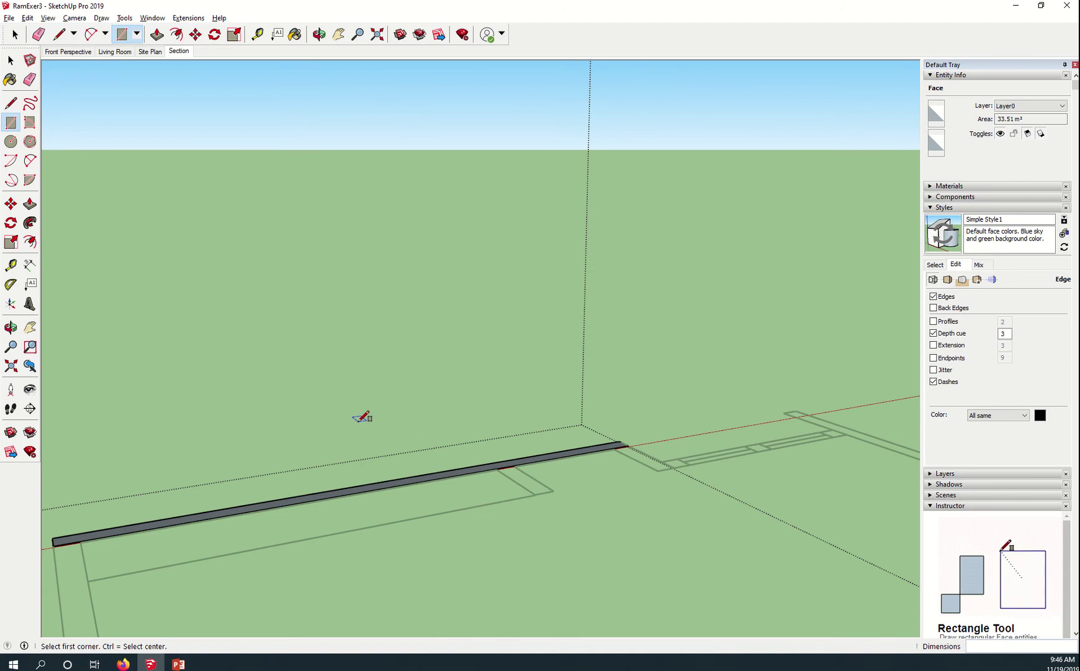
key(space)
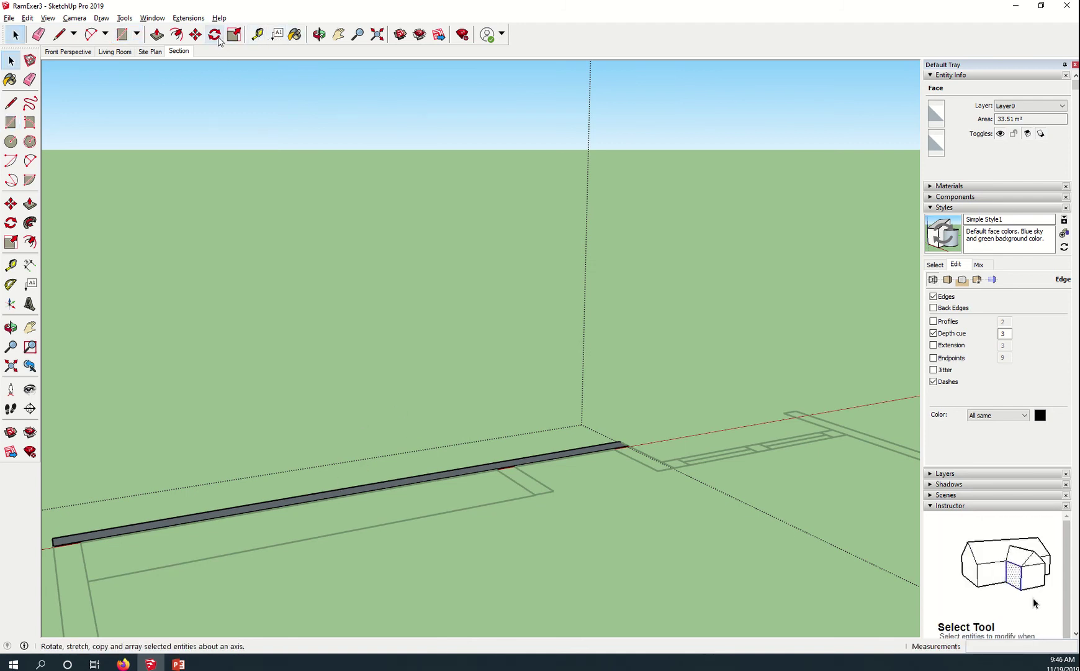
Push/Pull the thin wall rectangle on the neighbouring floor plan upward about 1.03 m
key(p)
scroll(281, 509, up, 1)
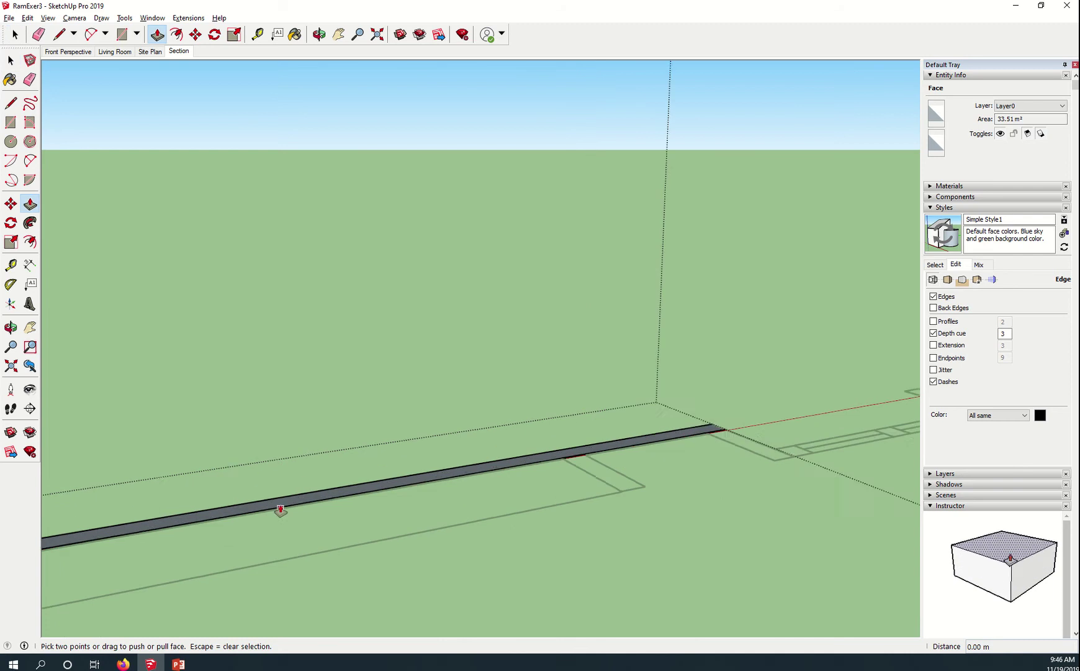
scroll(281, 509, up, 1)
click(290, 502)
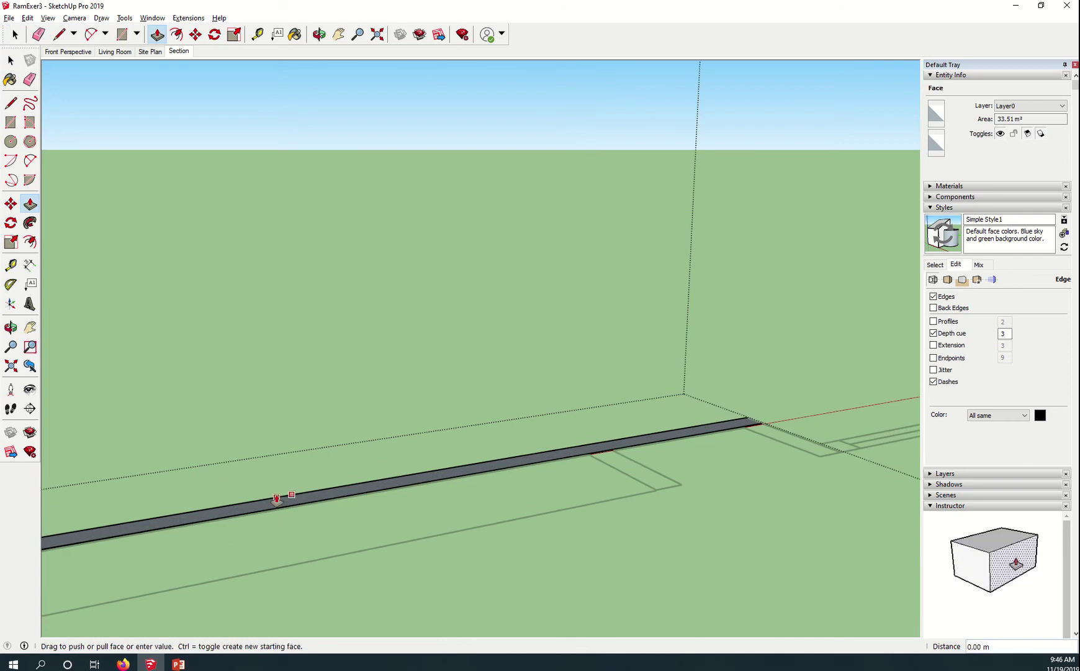
scroll(277, 500, up, 1)
click(300, 501)
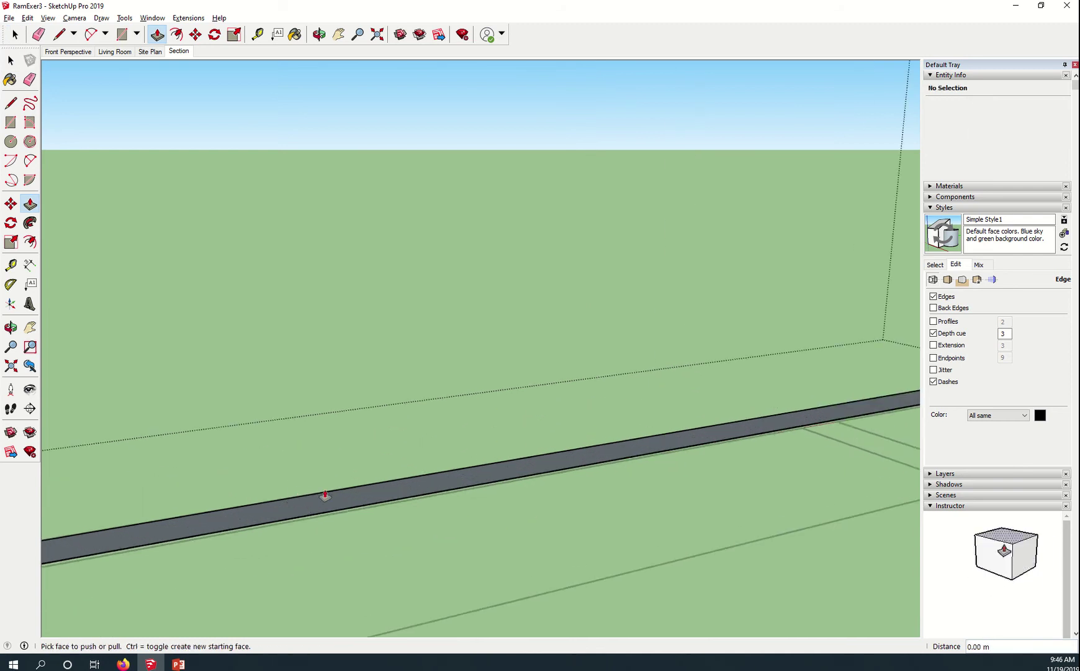
scroll(329, 494, down, 1)
scroll(275, 502, up, 2)
scroll(282, 522, up, 2)
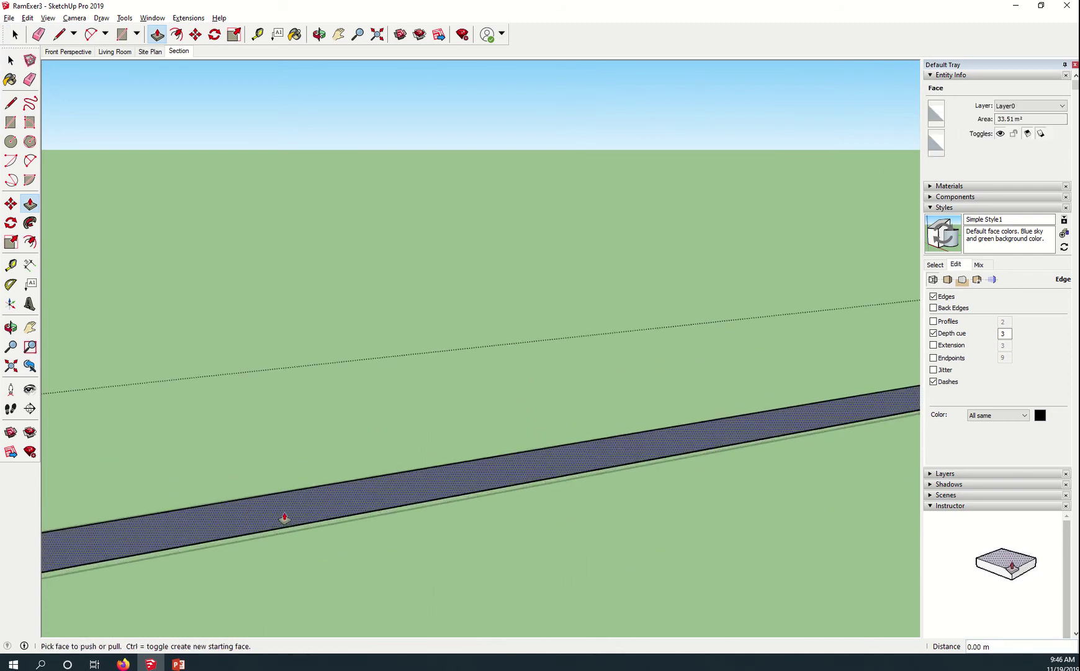
click(284, 511)
scroll(348, 404, down, 4)
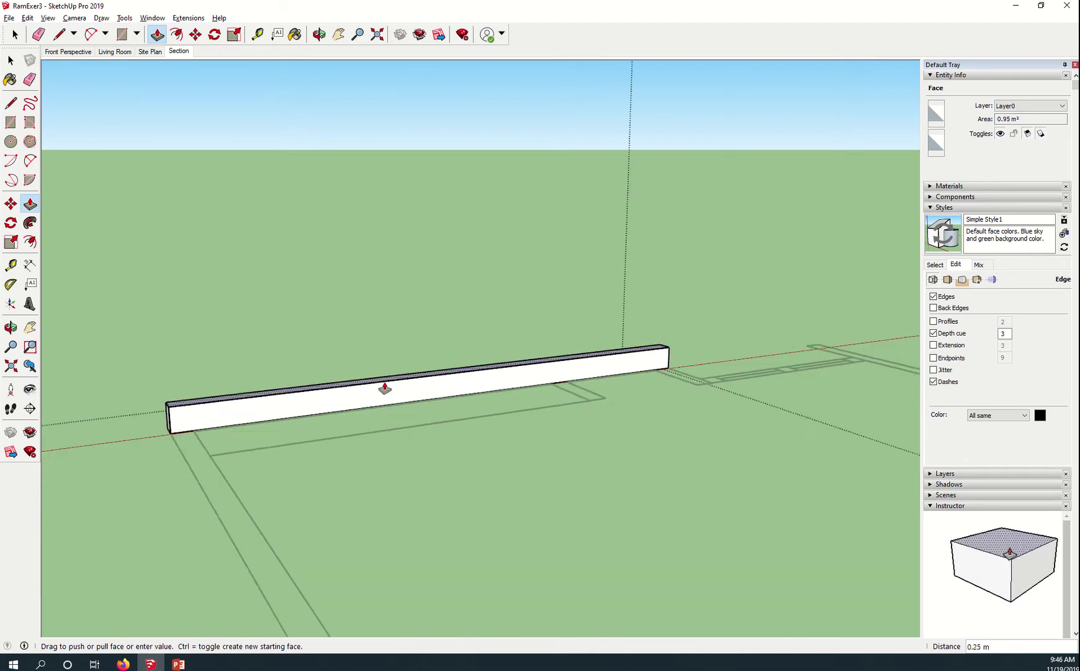
click(385, 315)
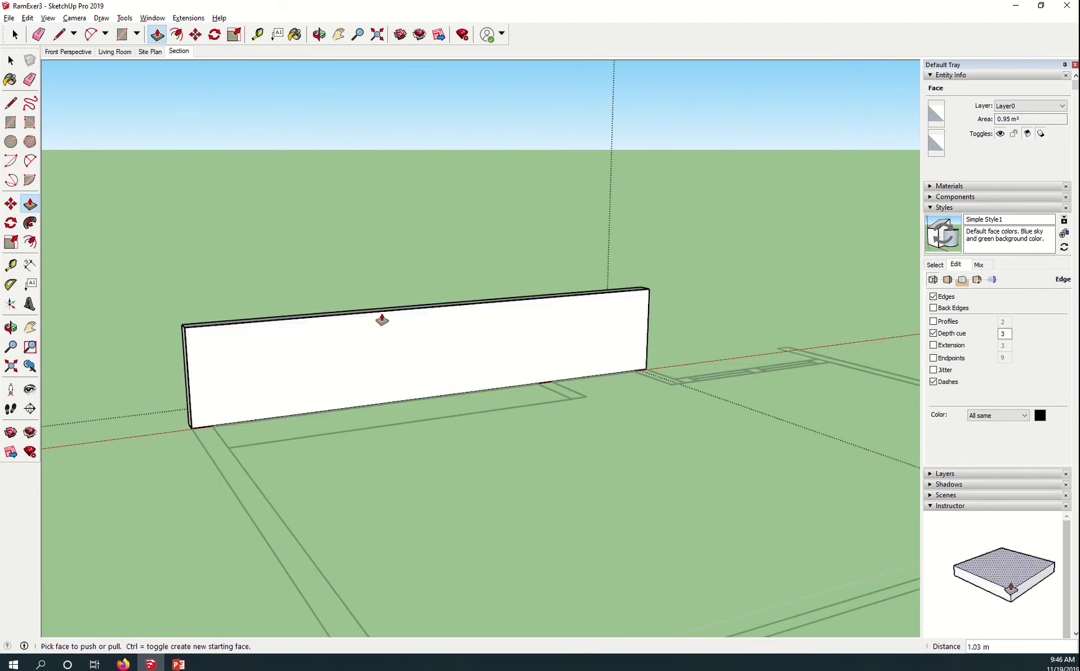
Examine the surrounding floor plans and the existing wall-and-slab group for reference on the new wall
scroll(236, 413, down, 5)
scroll(248, 456, down, 4)
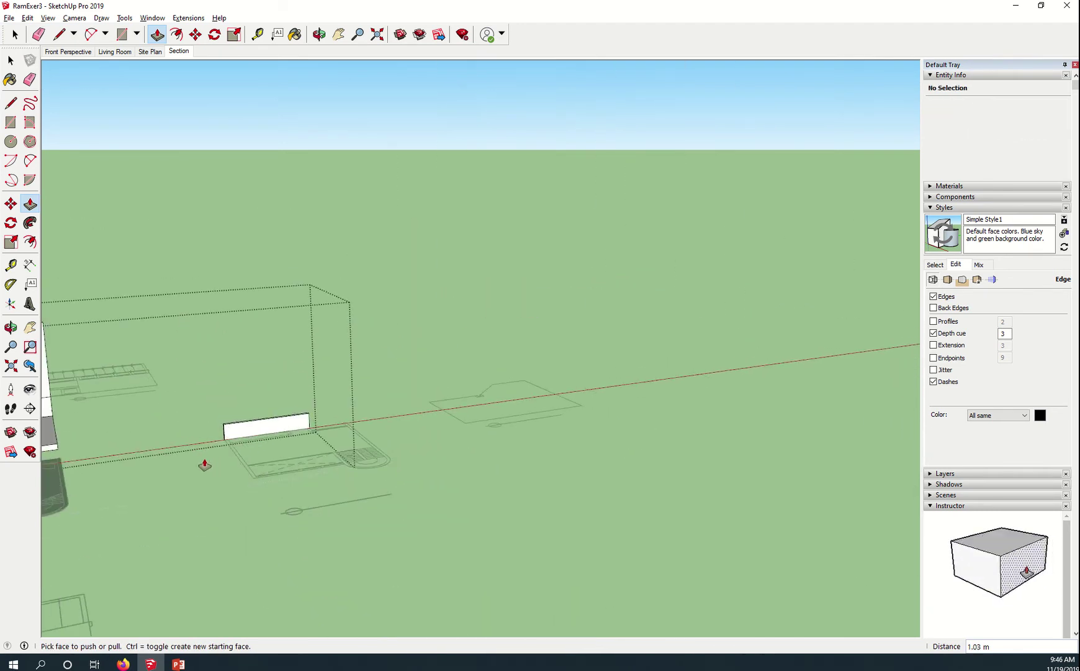
middle_drag(205, 460, 632, 382)
middle_drag(313, 451, 677, 415)
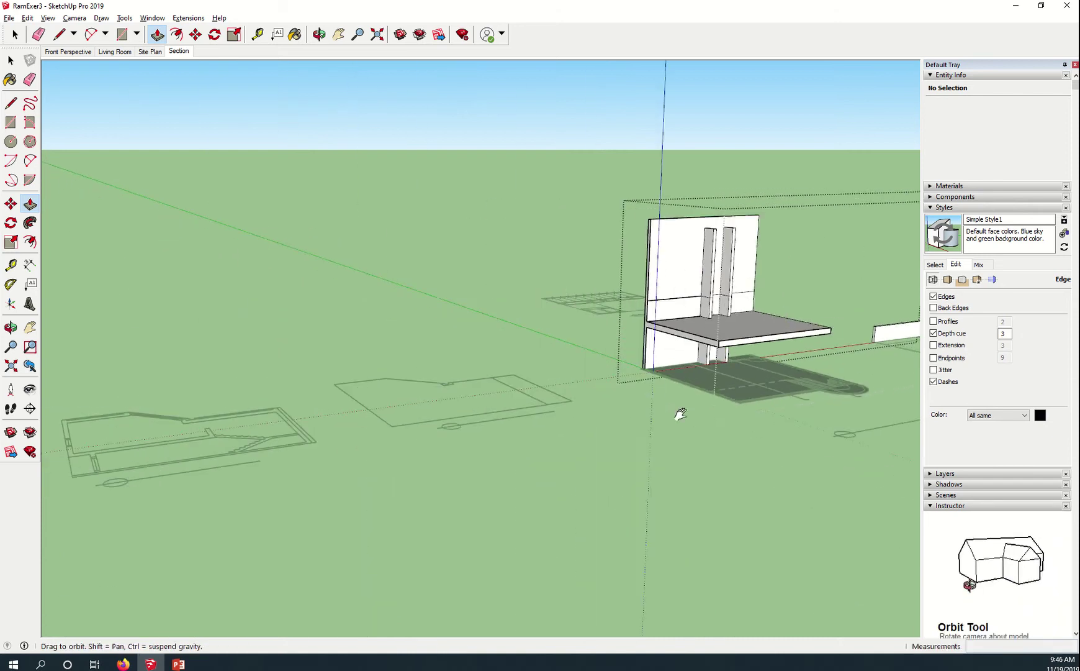
shift+middle_drag(247, 447, 469, 443)
scroll(338, 480, up, 5)
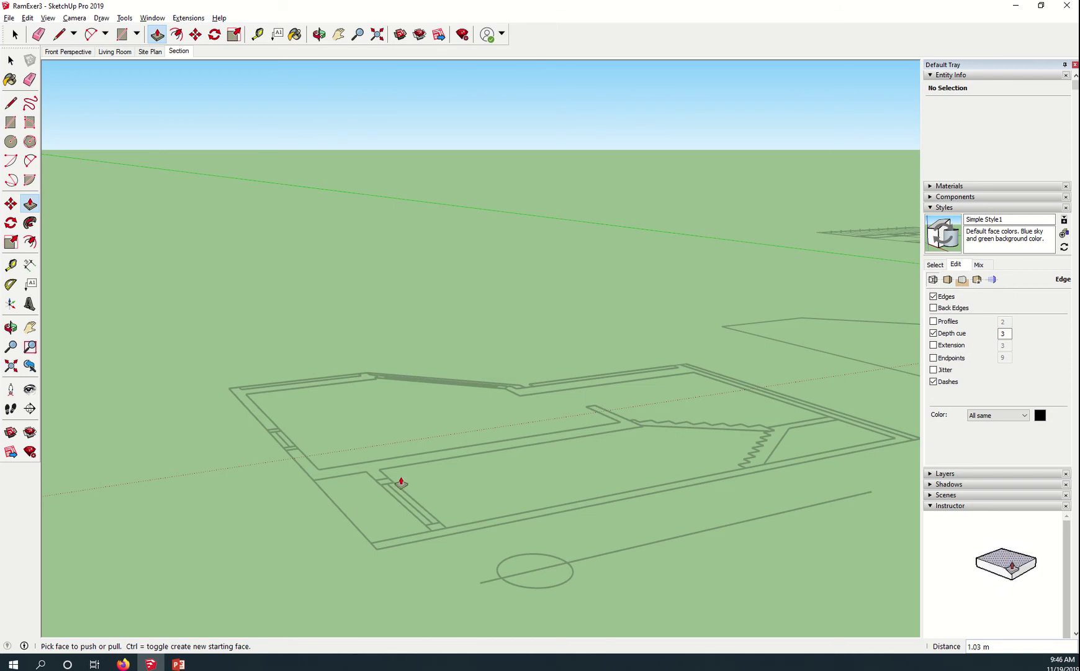
scroll(401, 483, down, 3)
scroll(718, 403, down, 3)
middle_drag(718, 403, 540, 460)
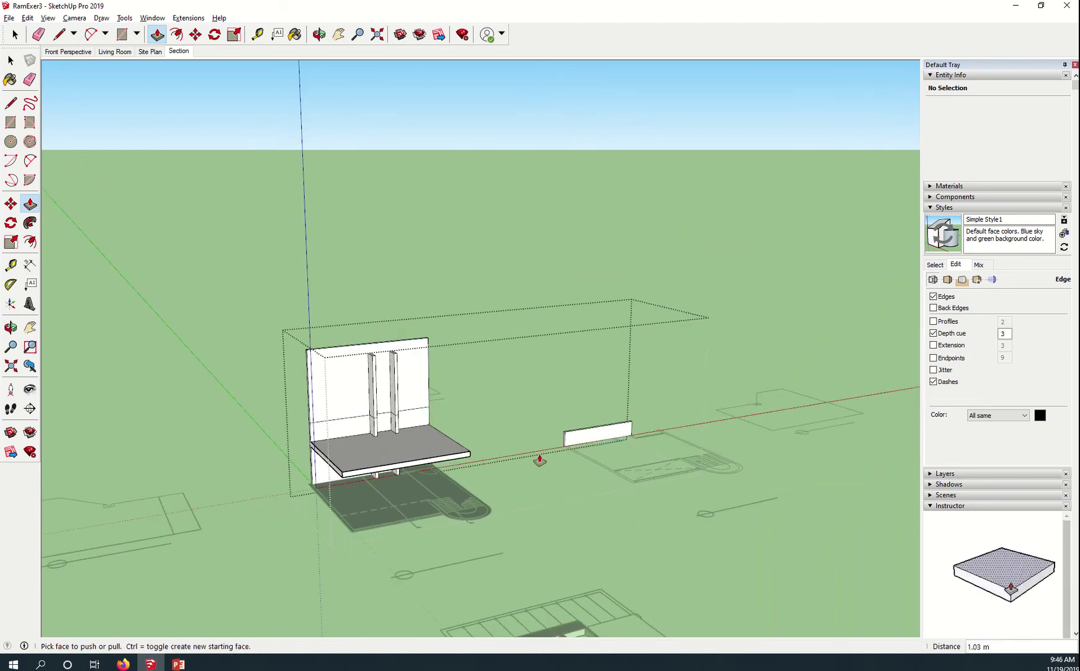
Push/Pull the new wall's top face up about 0.32 m, and stack a separate section about 0.47 m high on it
scroll(539, 460, up, 6)
scroll(548, 473, up, 3)
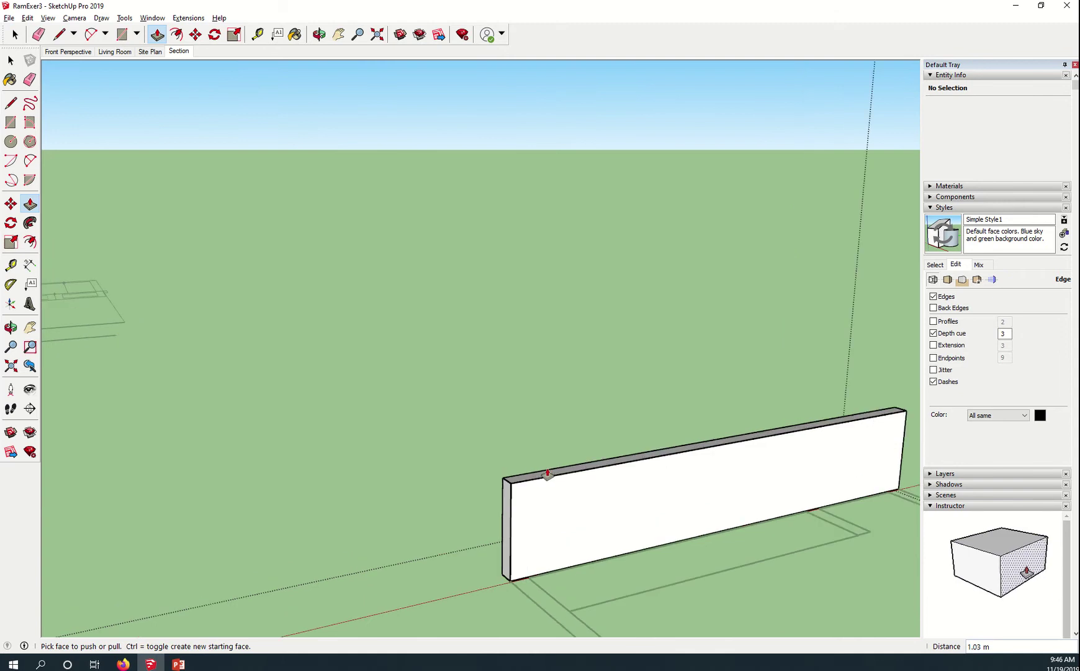
click(526, 483)
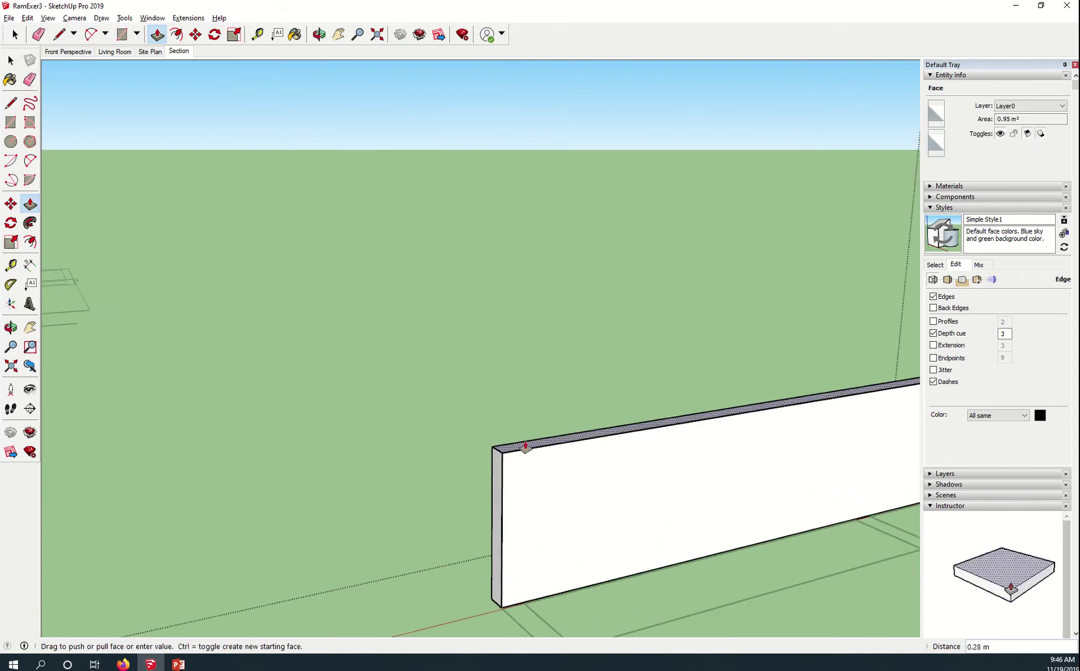
click(538, 427)
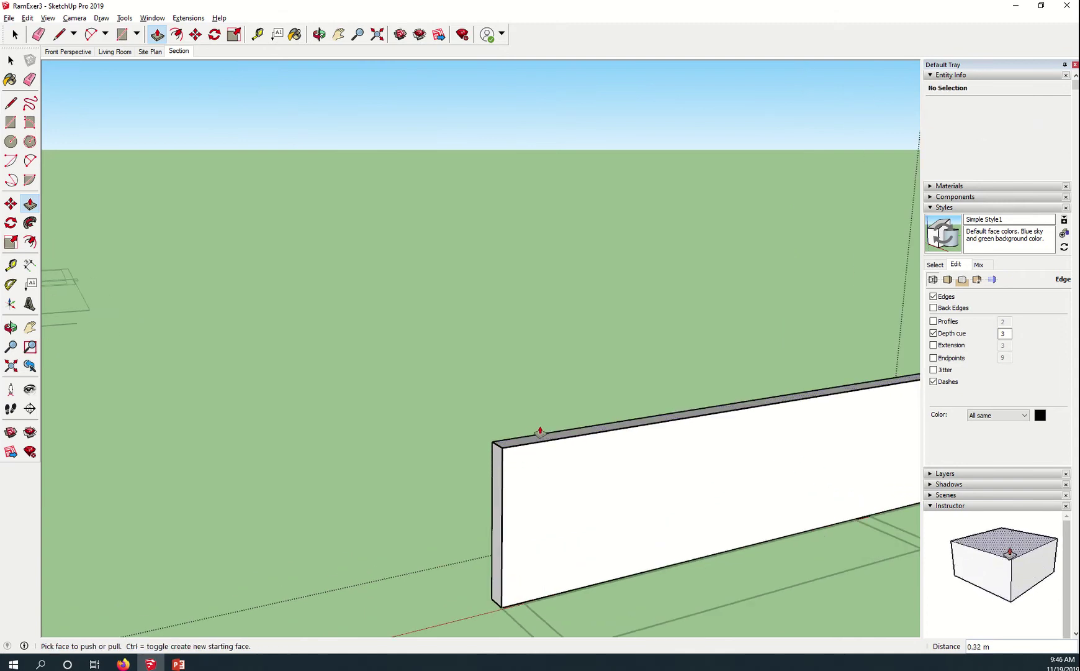
click(524, 444)
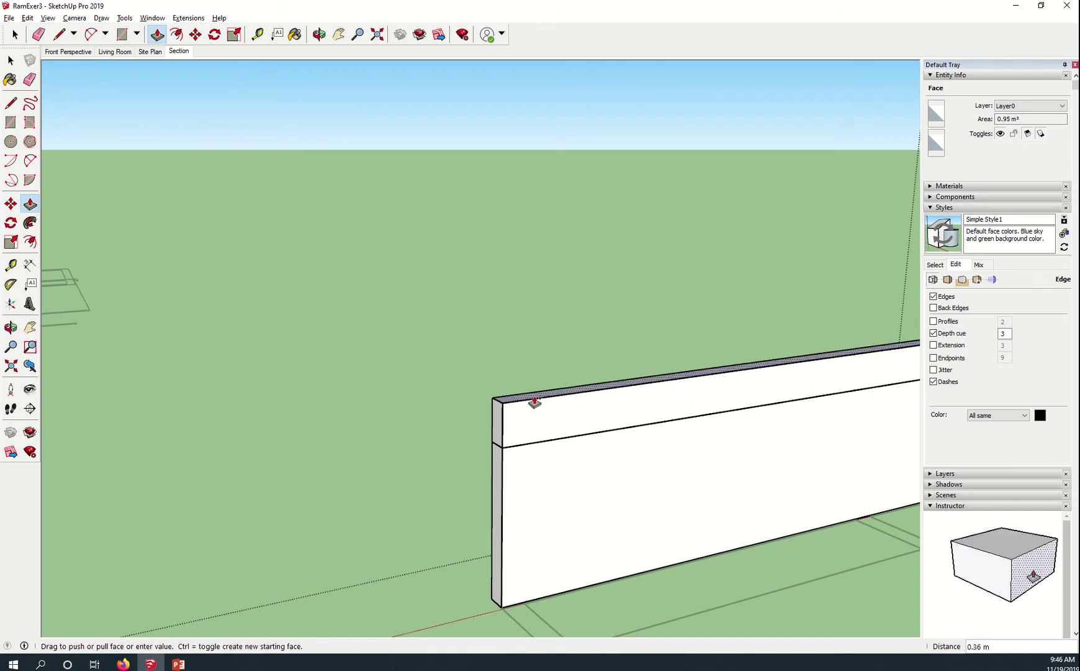
click(533, 386)
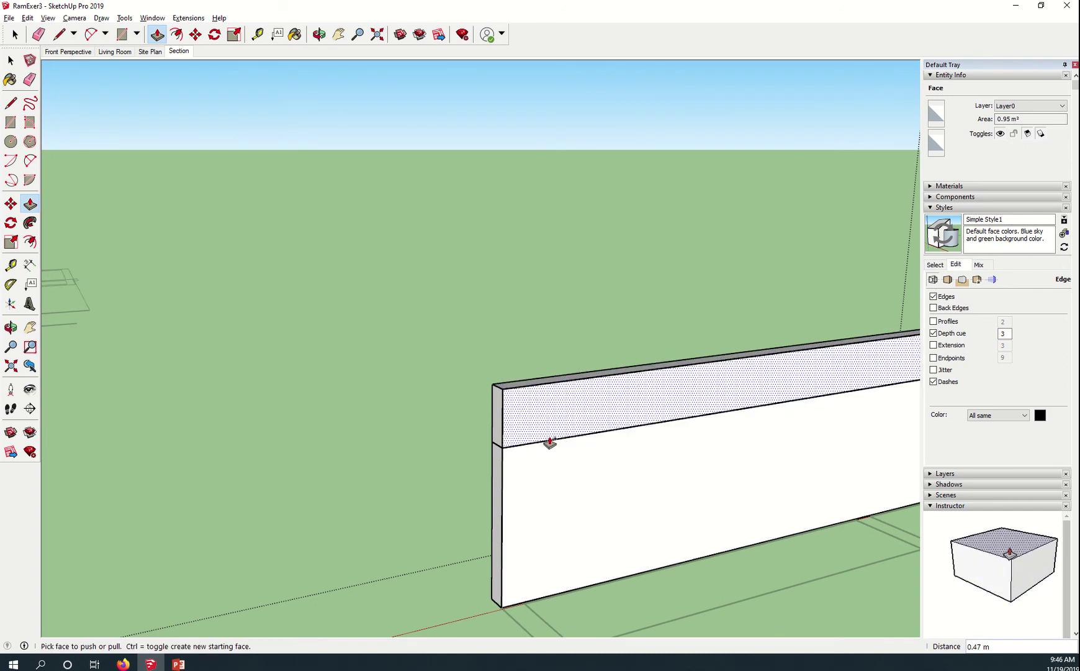
Push/Pull the wall's top face upward about 0.64 m as another separate section
scroll(540, 385, up, 5)
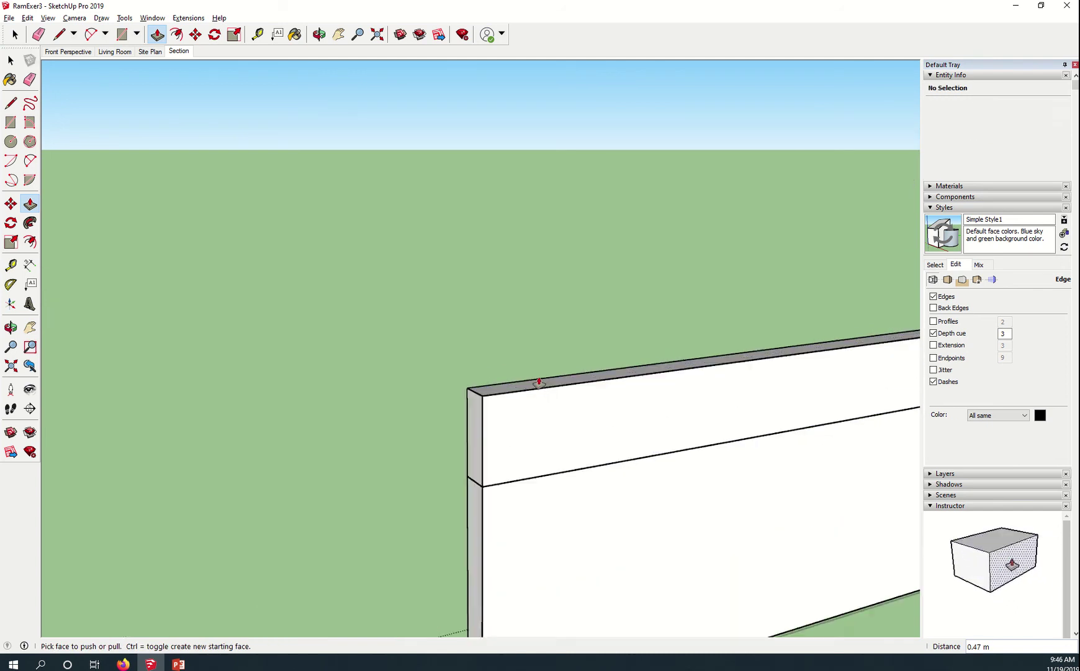
scroll(559, 428, down, 3)
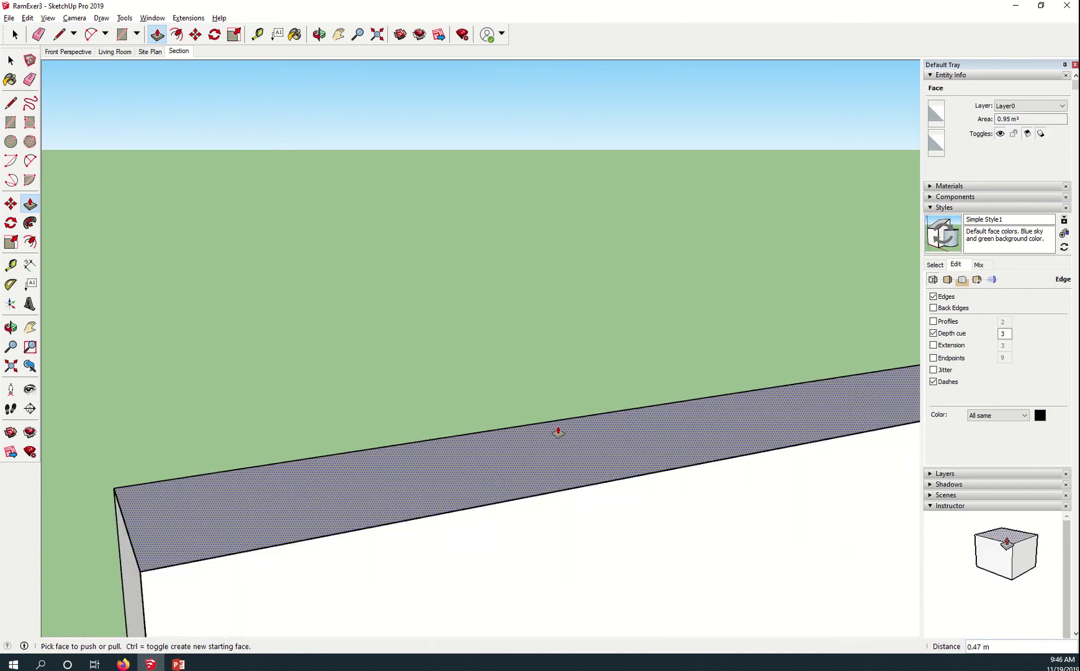
click(555, 447)
scroll(570, 313, down, 4)
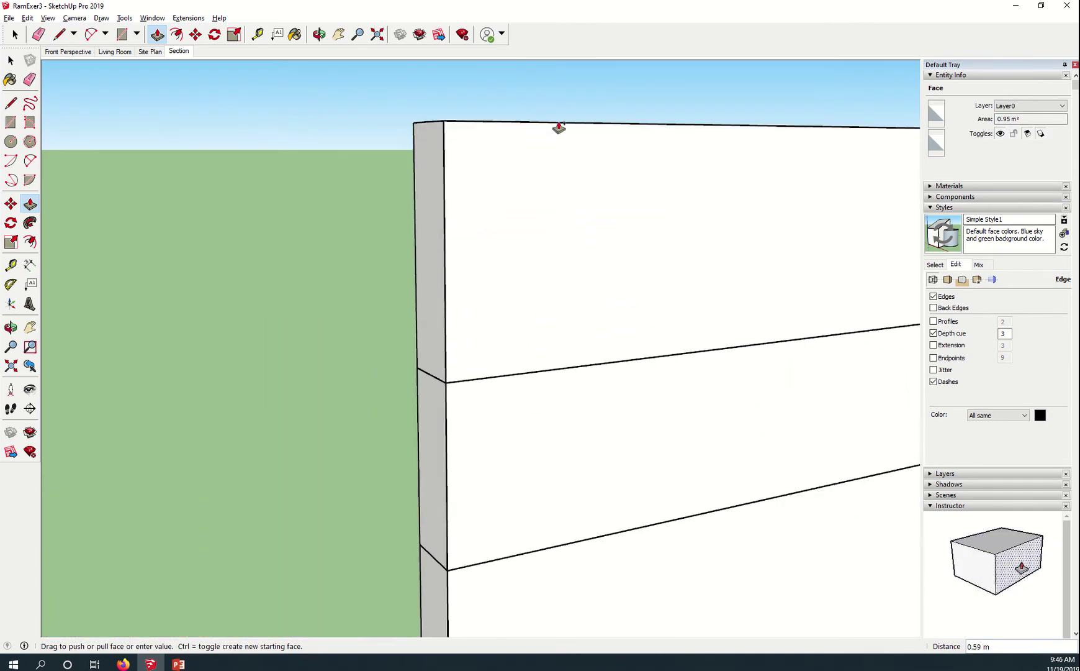
click(553, 107)
scroll(627, 395, down, 6)
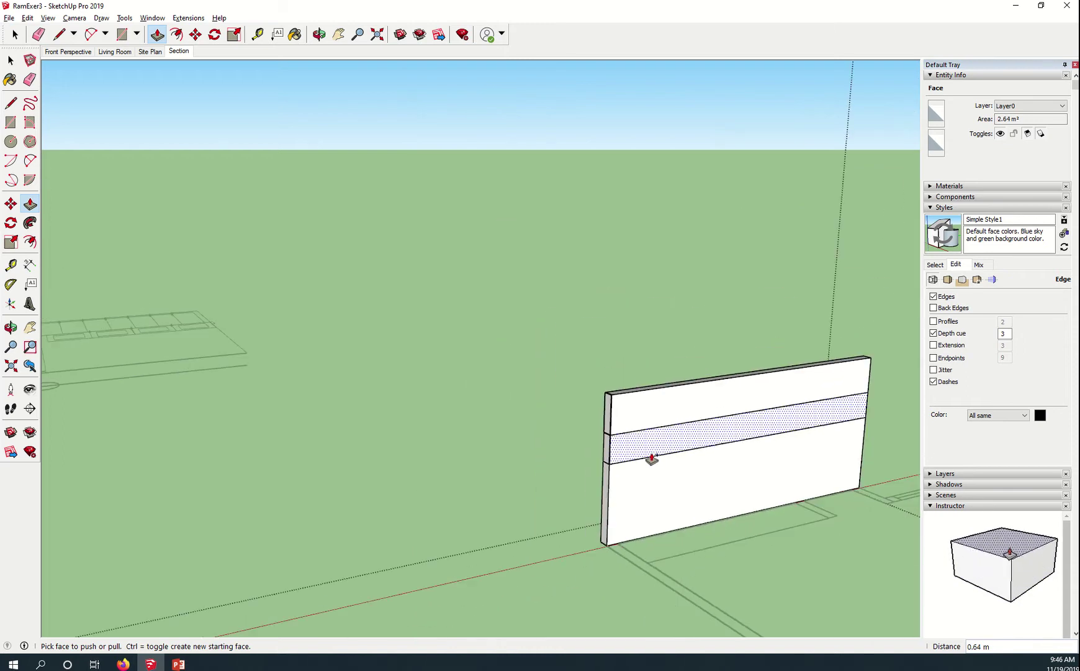
Extend the wall upward with further separate sections, making the topmost one about 0.46 m high
scroll(683, 429, up, 2)
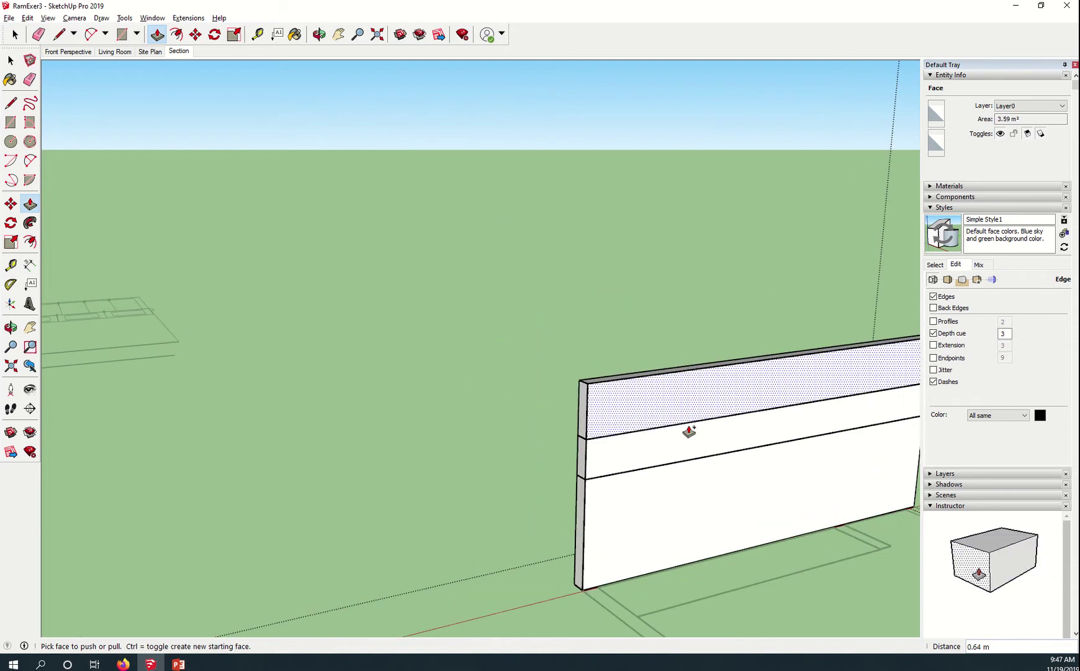
scroll(624, 374, up, 3)
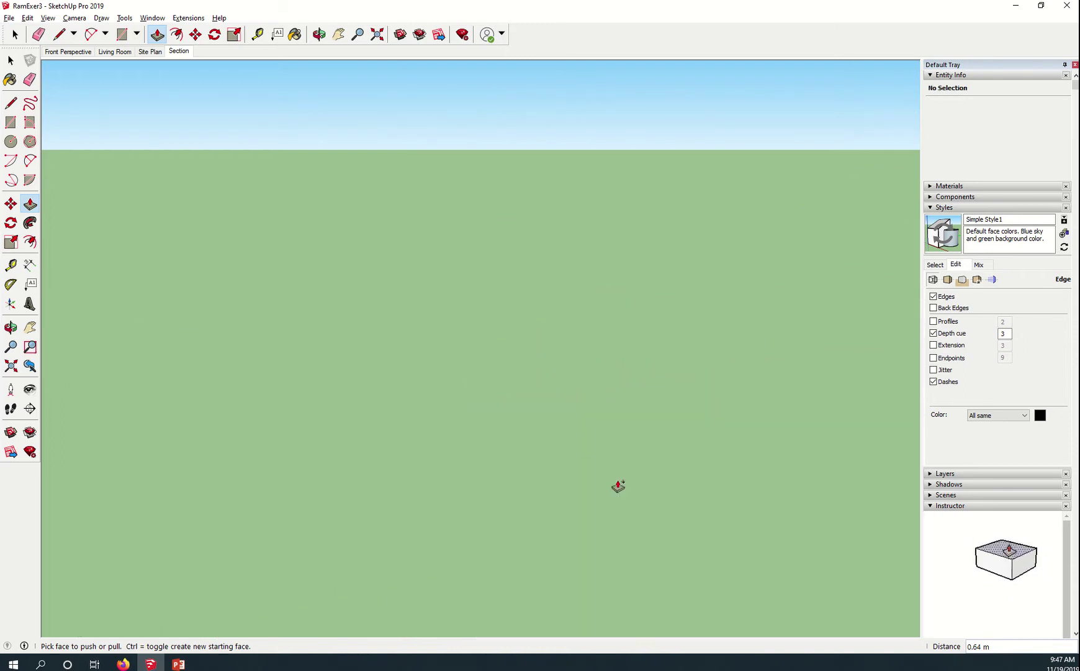
scroll(632, 480, down, 3)
drag(646, 521, 610, 444)
drag(633, 531, 640, 363)
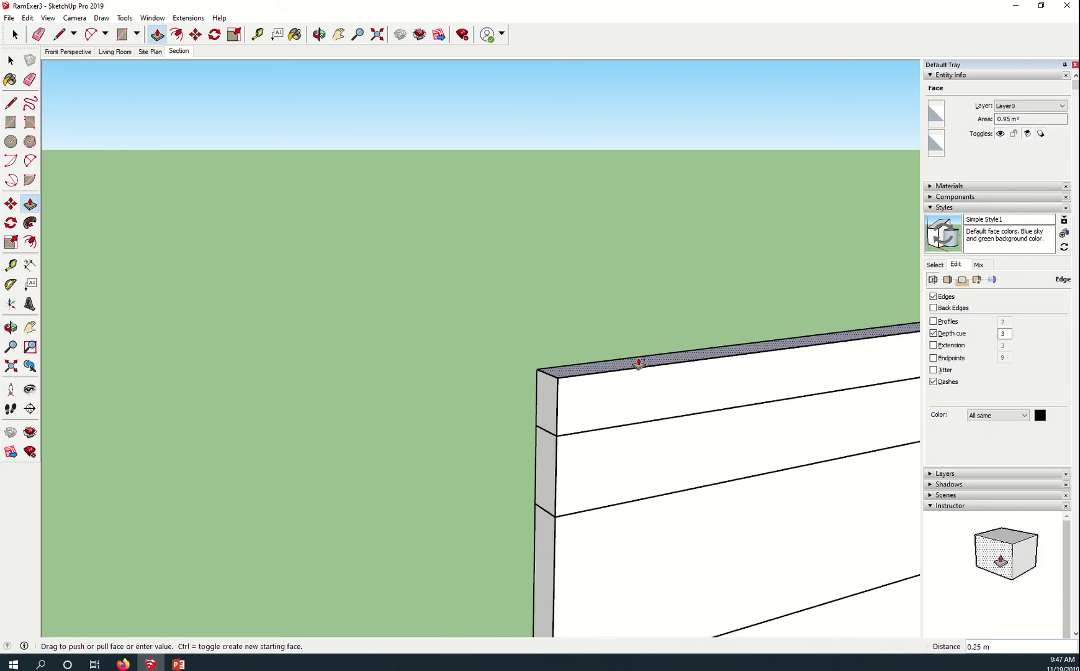
mouse_move(639, 362)
mouse_down()
mouse_move(632, 382)
mouse_move(598, 219)
mouse_move(593, 283)
mouse_move(595, 254)
mouse_move(562, 291)
mouse_move(590, 280)
mouse_up()
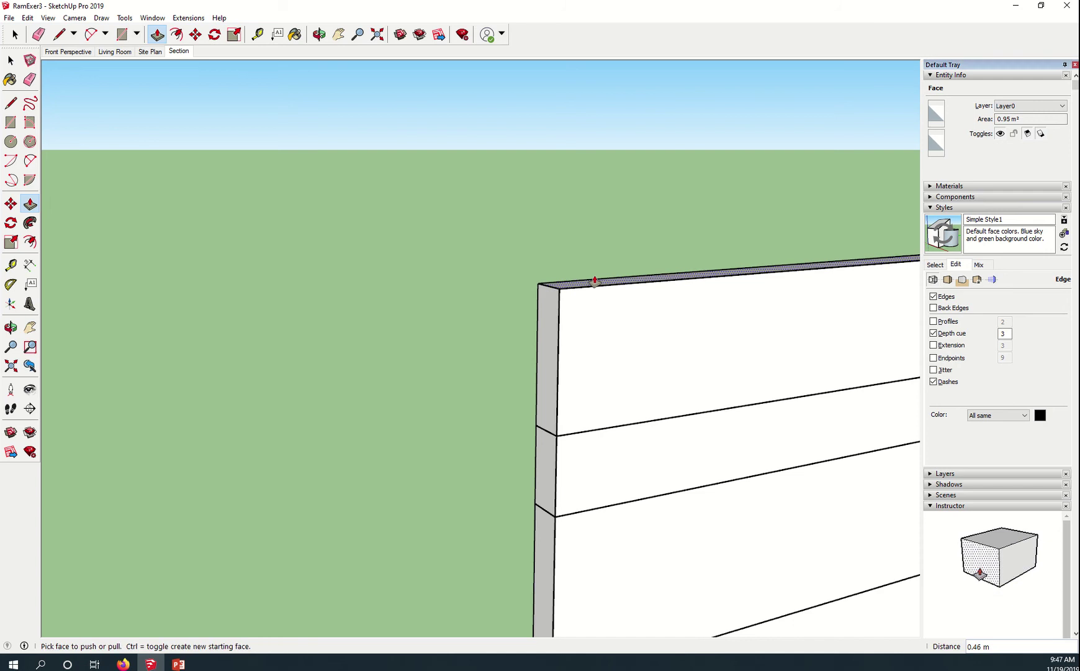
scroll(651, 486, down, 3)
scroll(719, 513, down, 3)
middle_drag(820, 499, 514, 355)
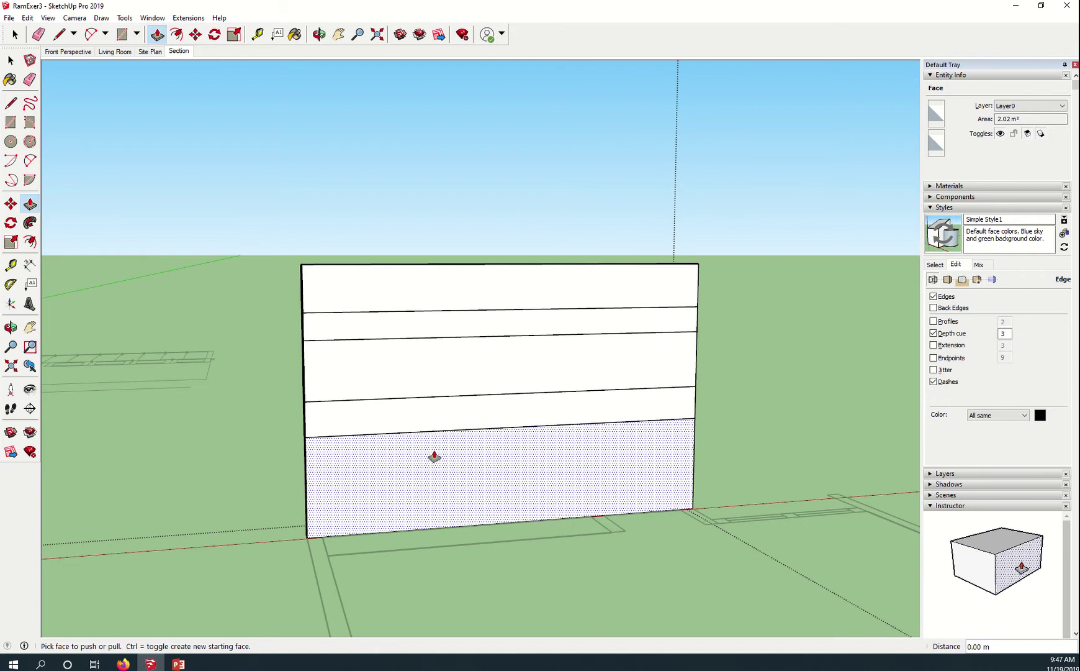
drag(452, 430, 508, 505)
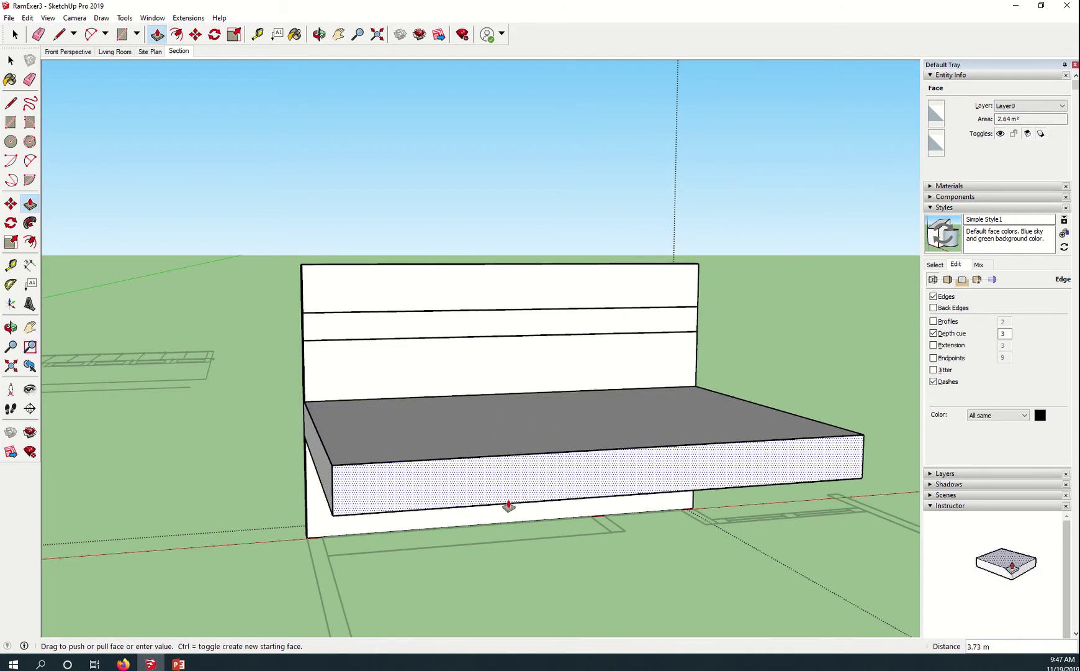
key(Escape)
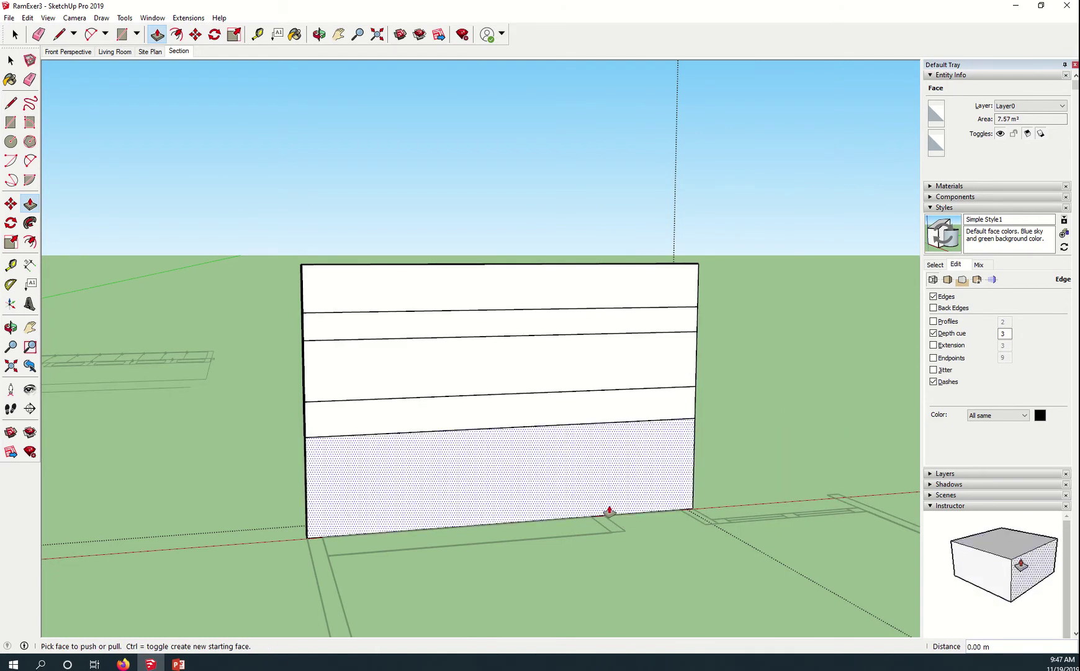
Draw rectangles of about 0.20 m by 0.75 m and 0.20 m by 0.74 m over the two short wall stubs meeting the tall wall
scroll(614, 509, up, 3)
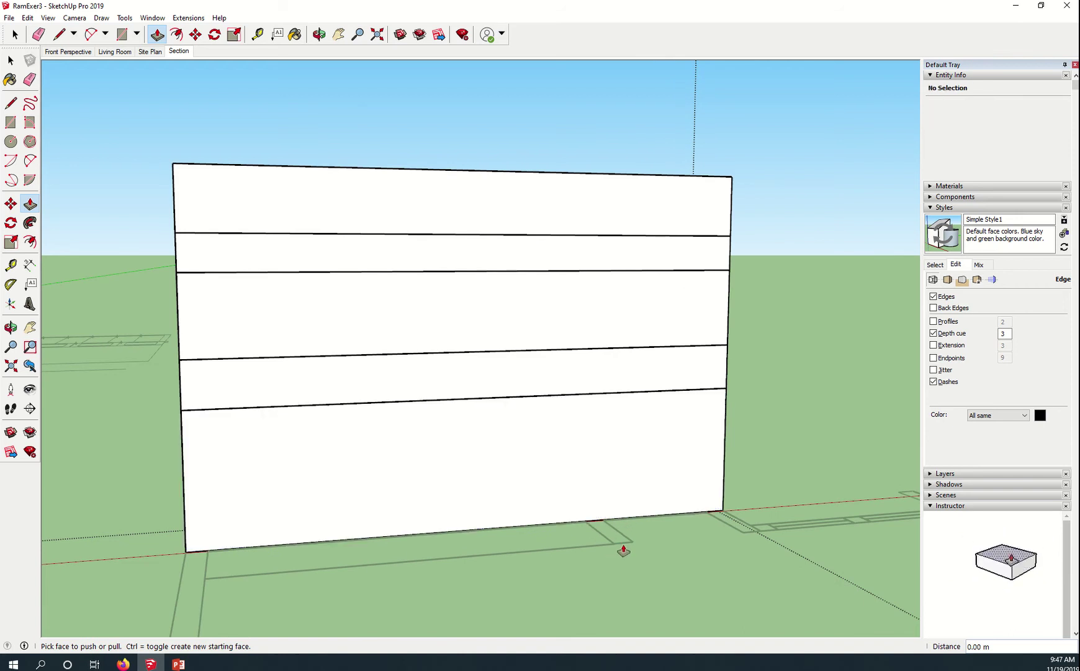
key(r)
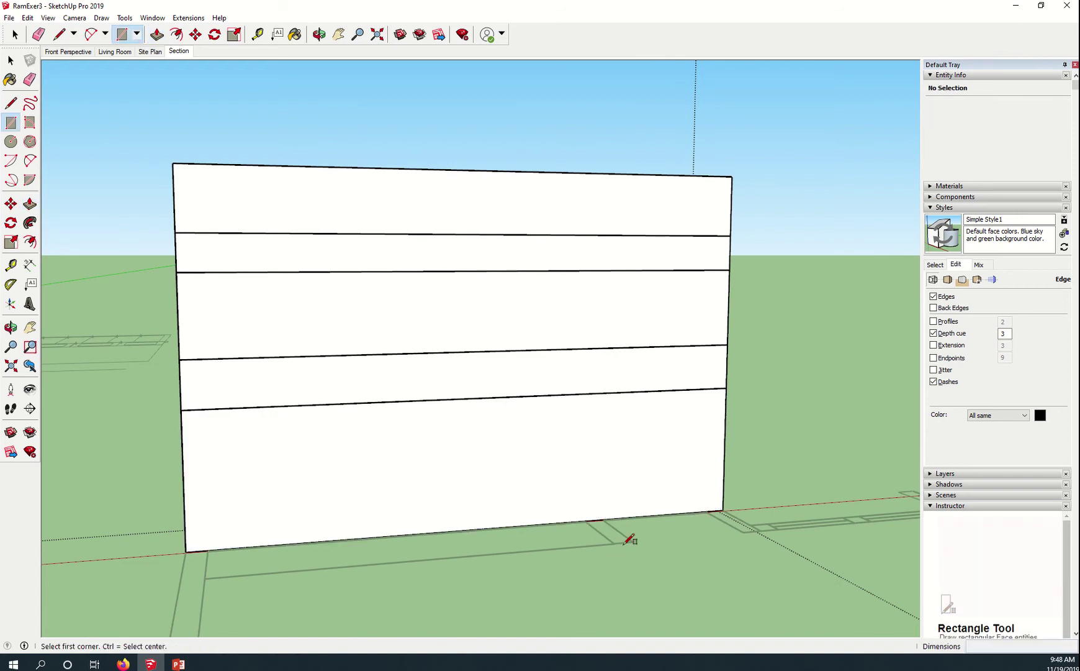
click(588, 522)
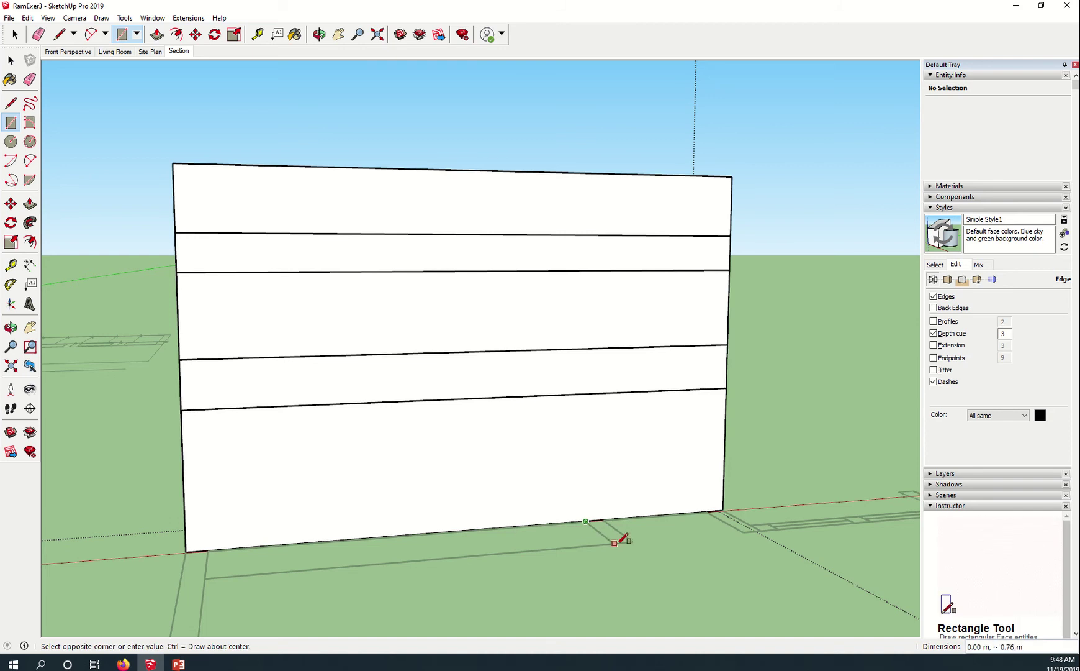
click(633, 540)
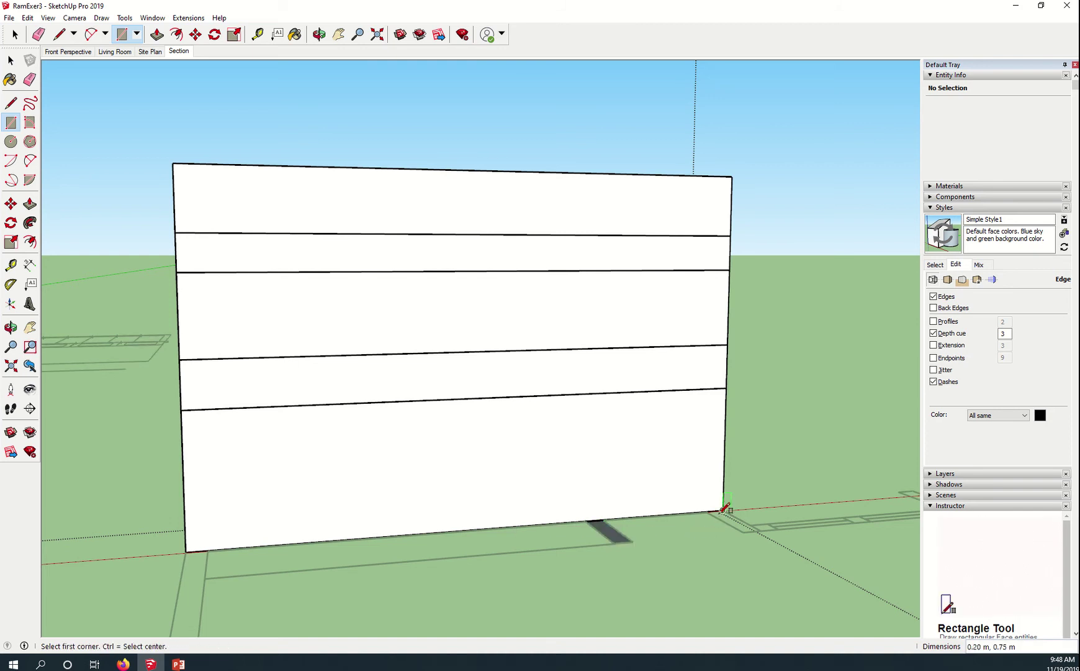
click(707, 512)
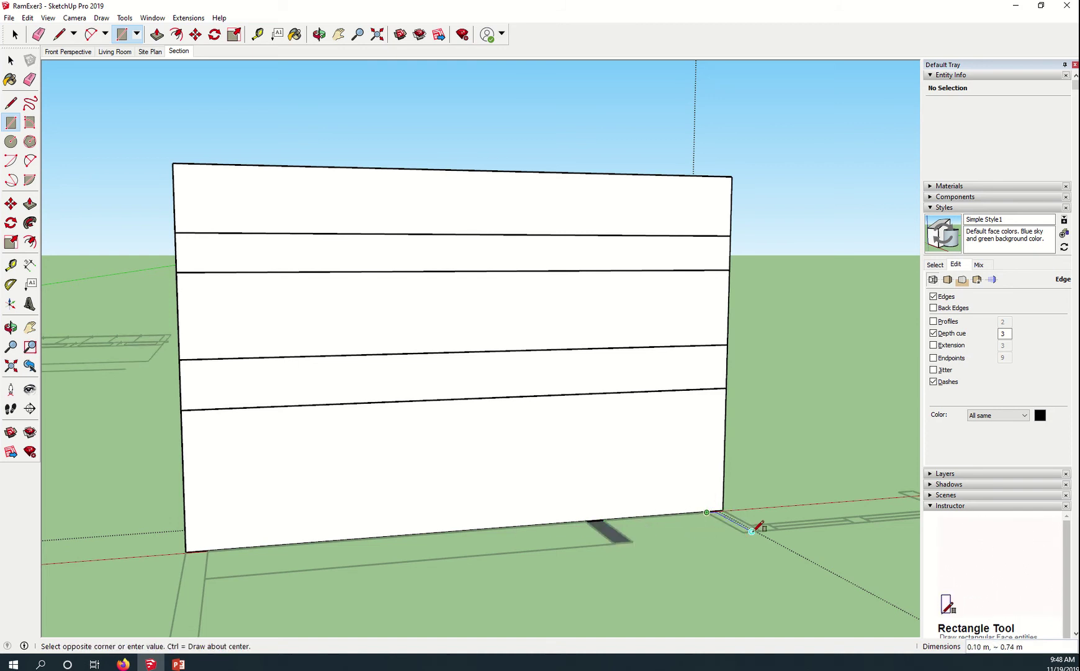
scroll(755, 530, up, 3)
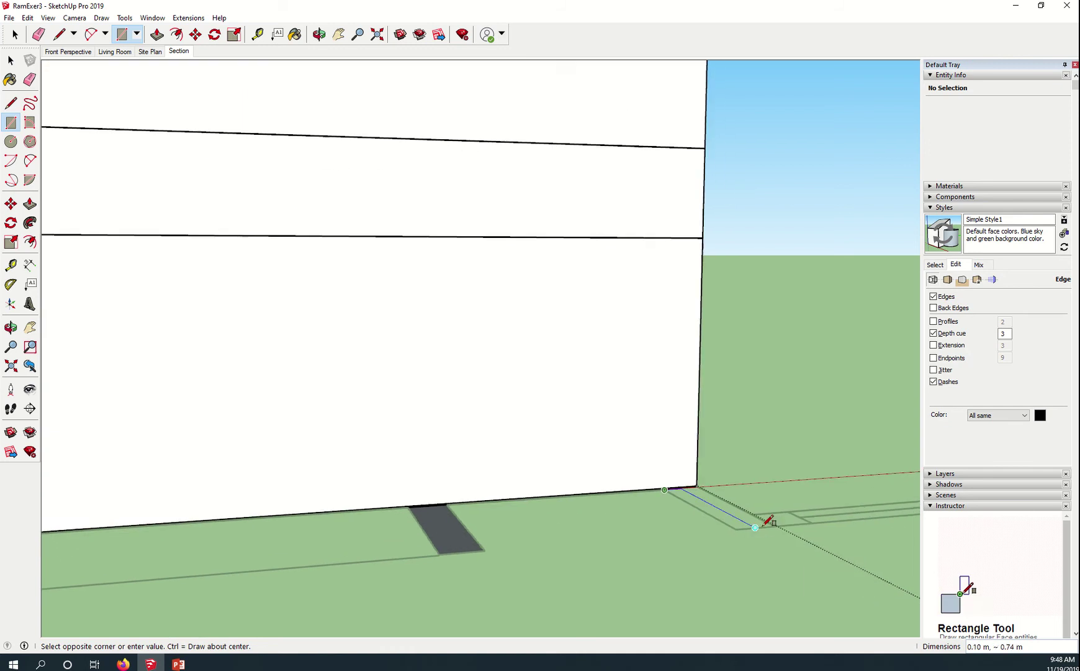
click(776, 524)
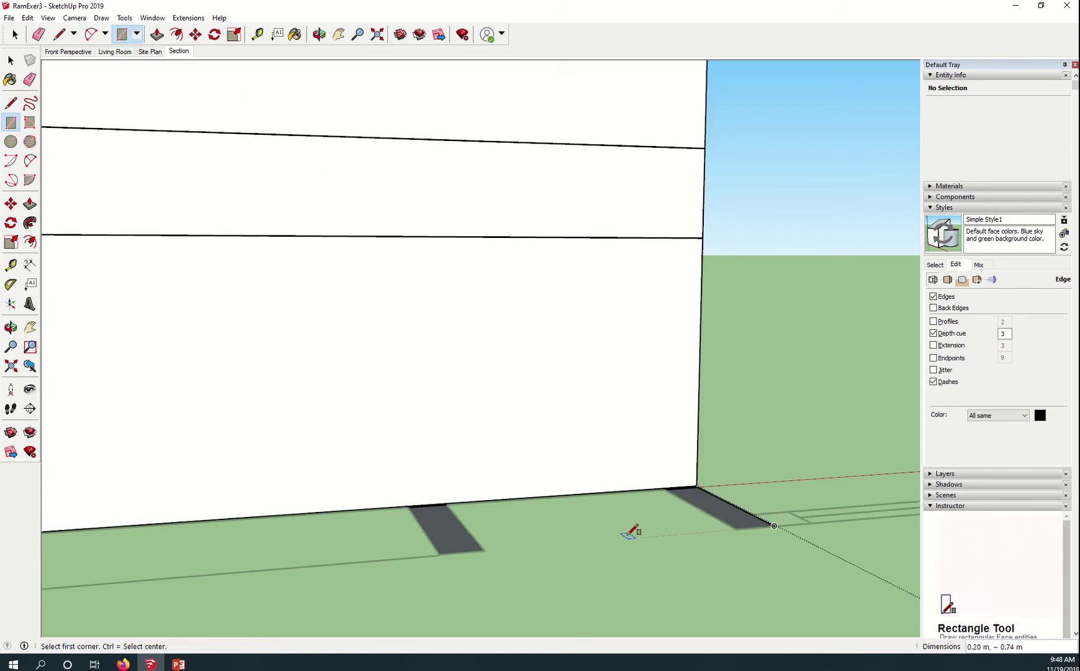
Push/Pull both stub rectangles upward about 1.35 m to the top of the wall's lowest section
key(p)
click(452, 537)
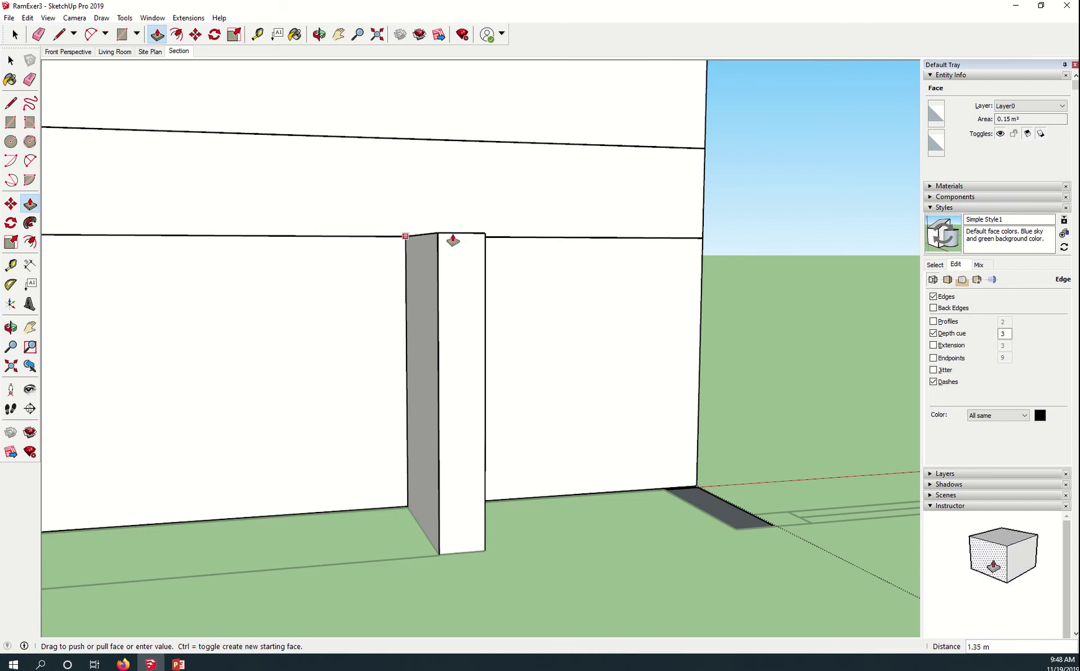
click(704, 239)
middle_drag(651, 248, 580, 372)
click(667, 469)
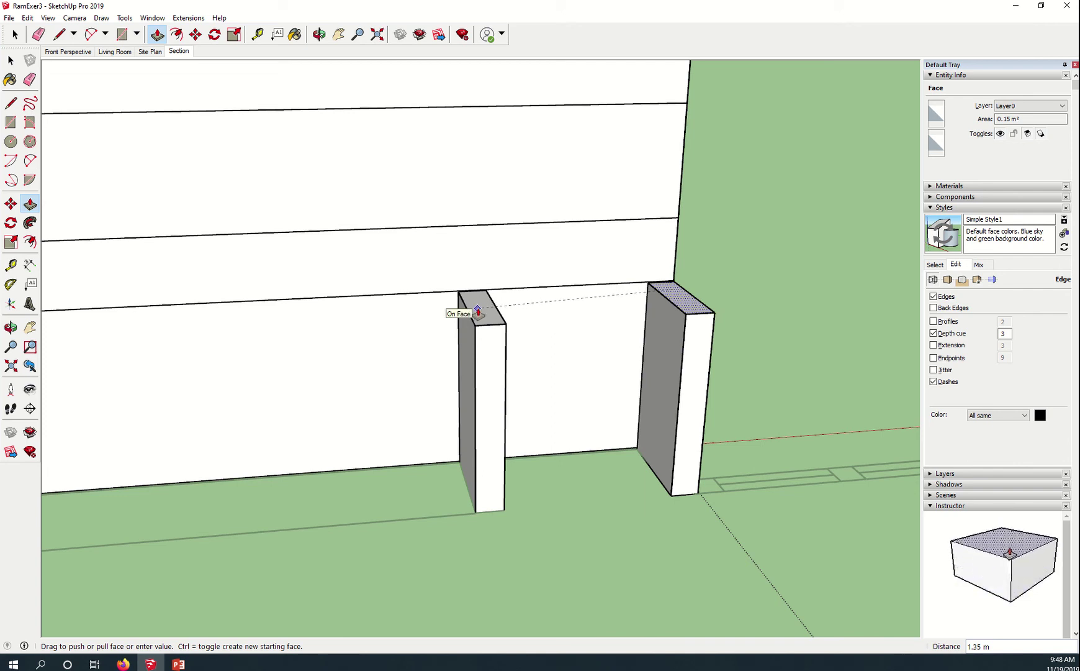
click(478, 311)
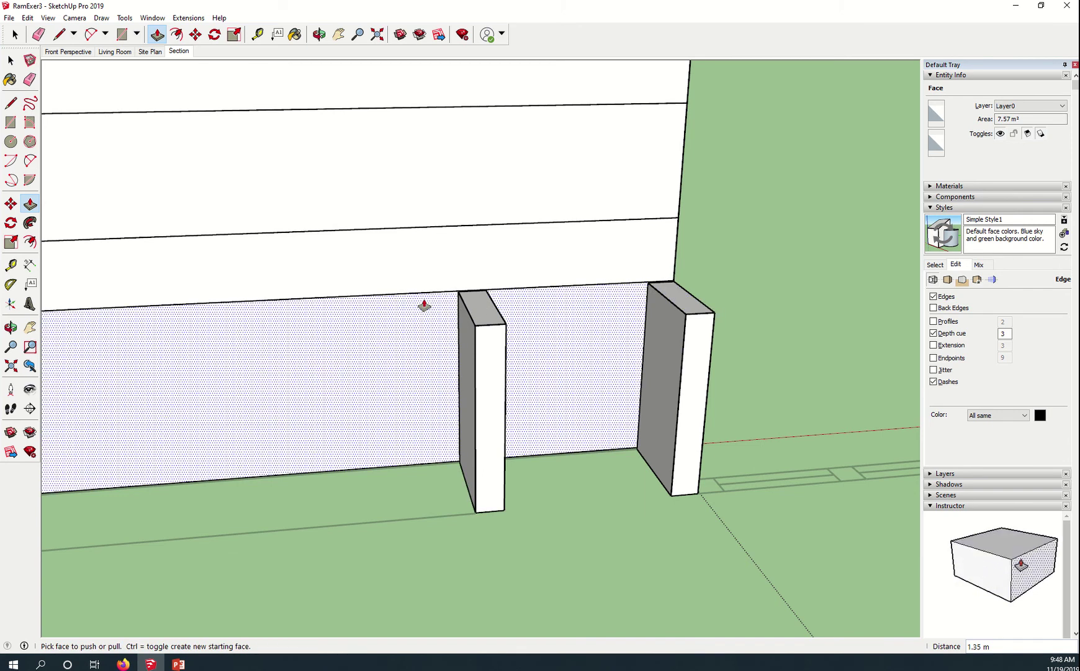
Stack a separate section about 0.47 m high on both stub walls, up to the wall's second horizontal line
click(477, 313)
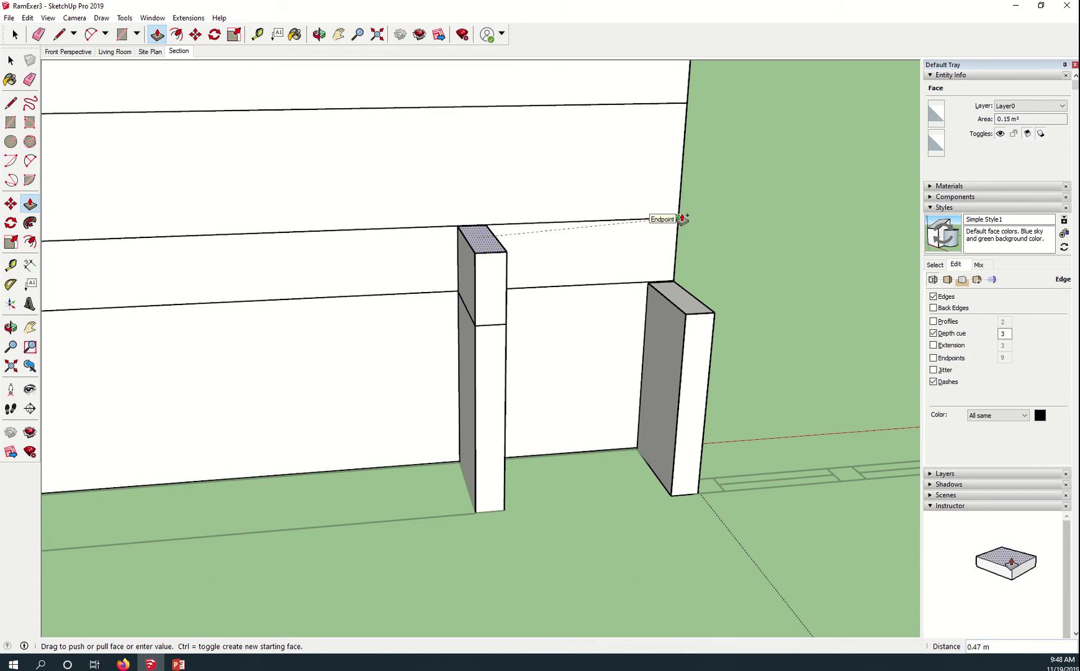
click(682, 219)
click(682, 292)
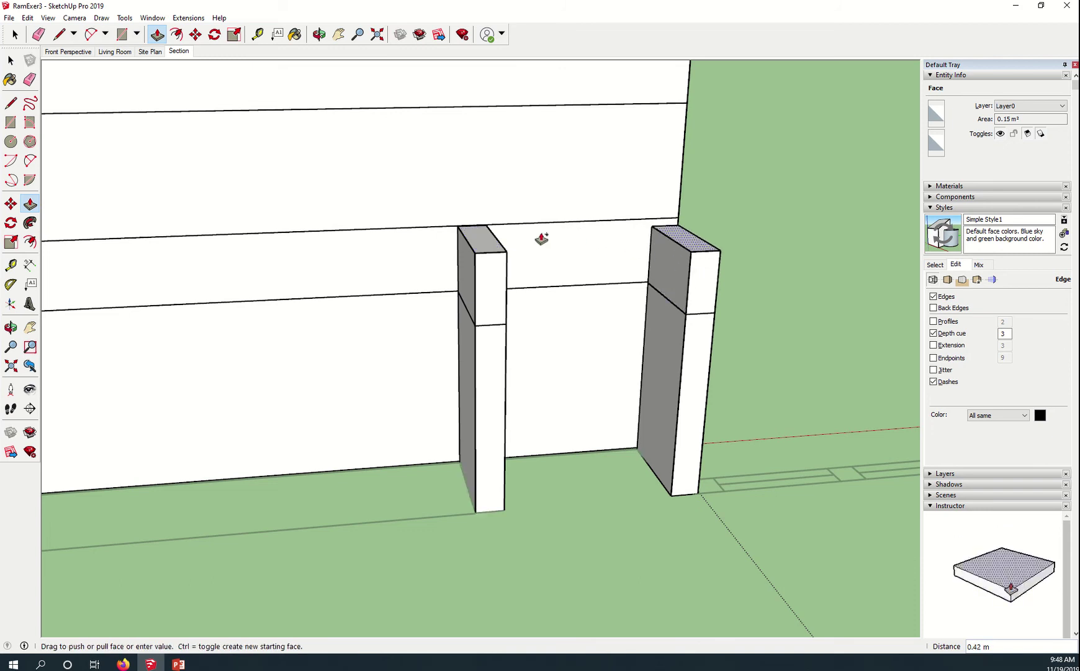
click(483, 245)
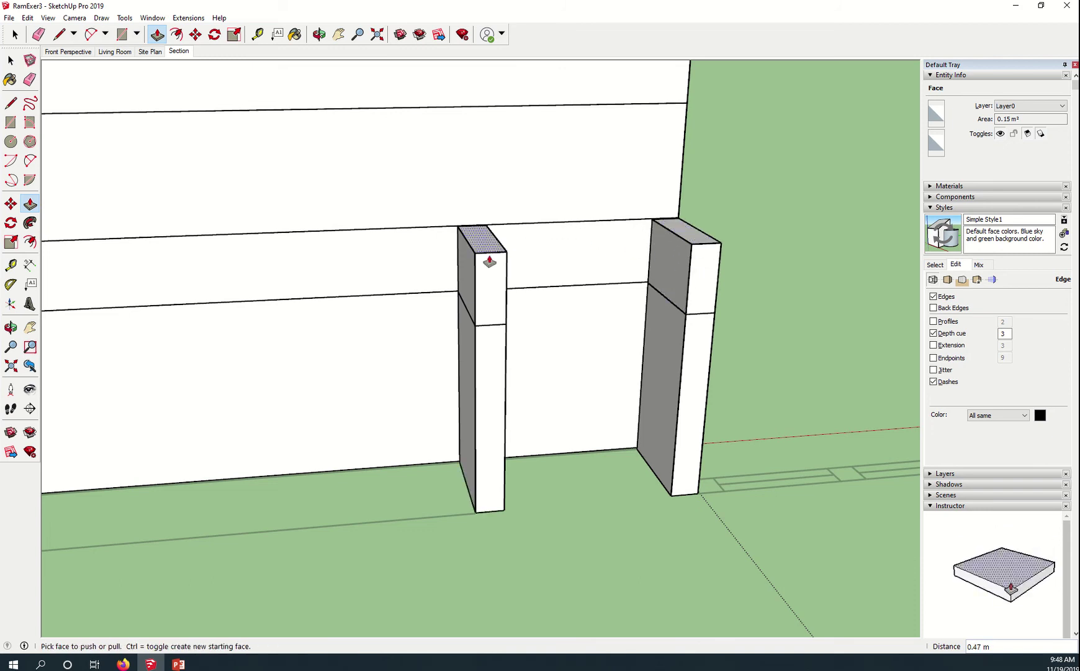
Push/Pull the top of the stub wall farther from the wall's end upward about 0.98 m
click(482, 243)
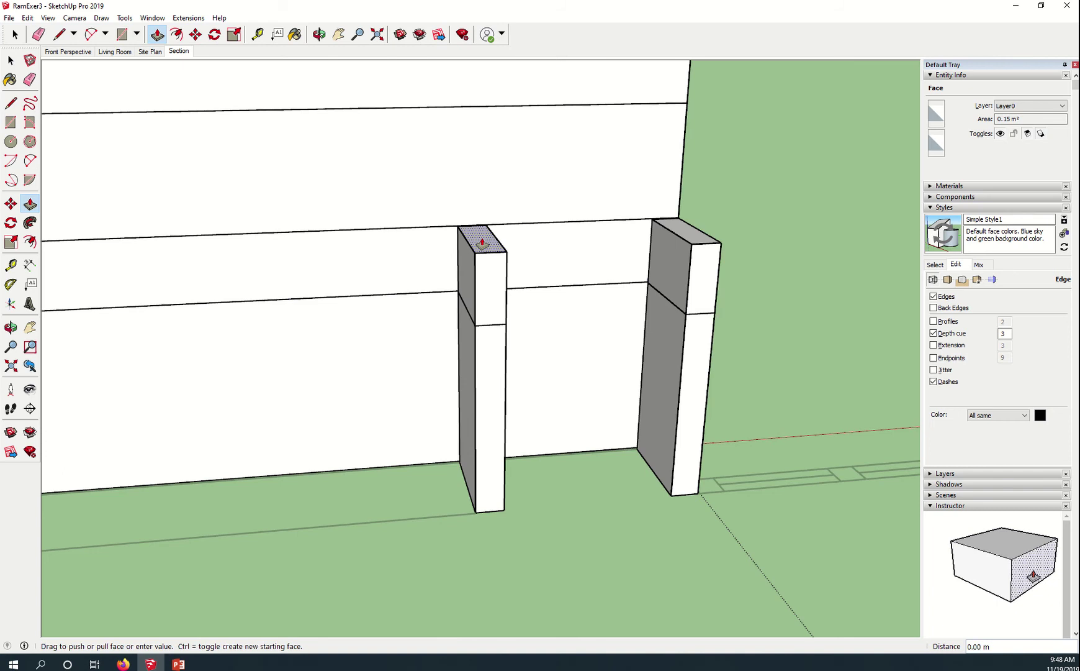
click(483, 84)
scroll(659, 261, down, 6)
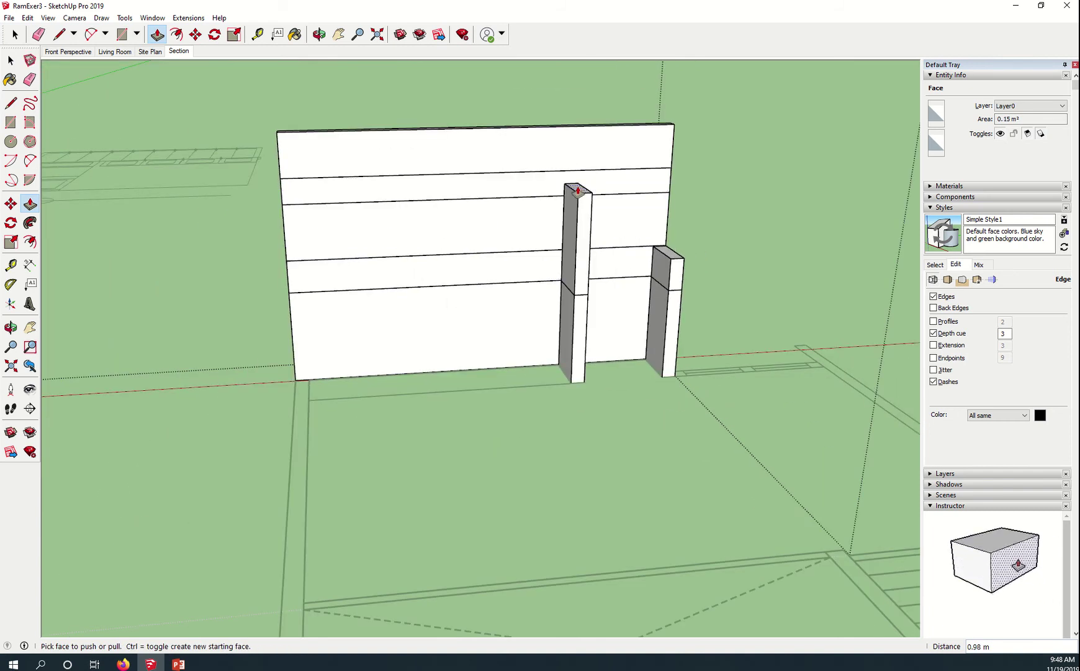
Push/Pull both stub walls up to the top of the tall wall, raising the end stub about 1.78 m
click(577, 190)
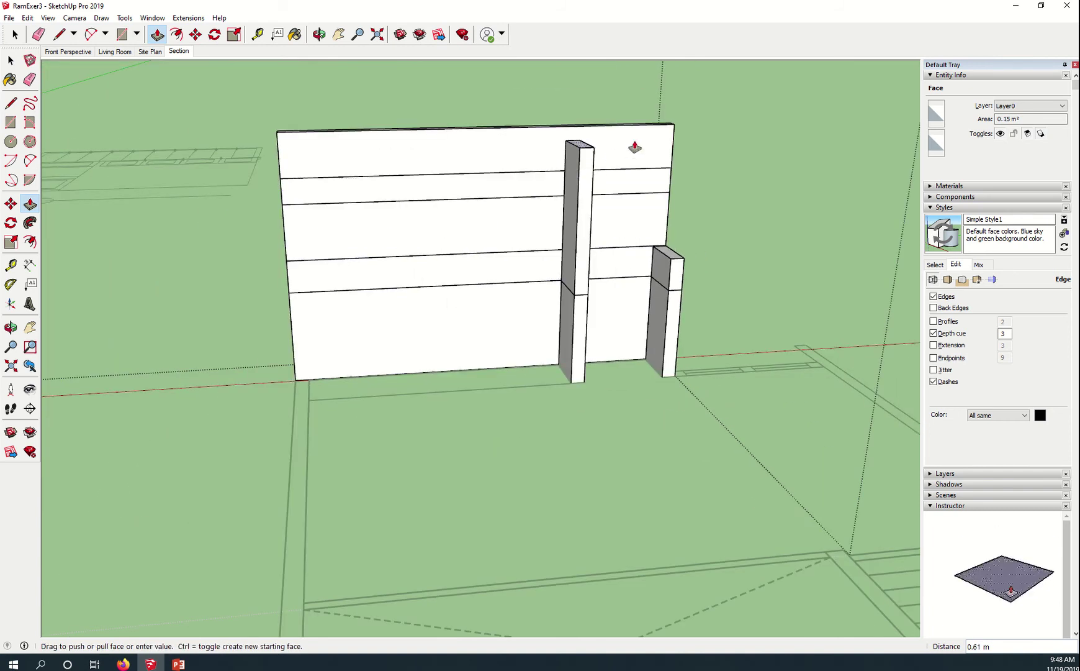
click(674, 126)
click(668, 252)
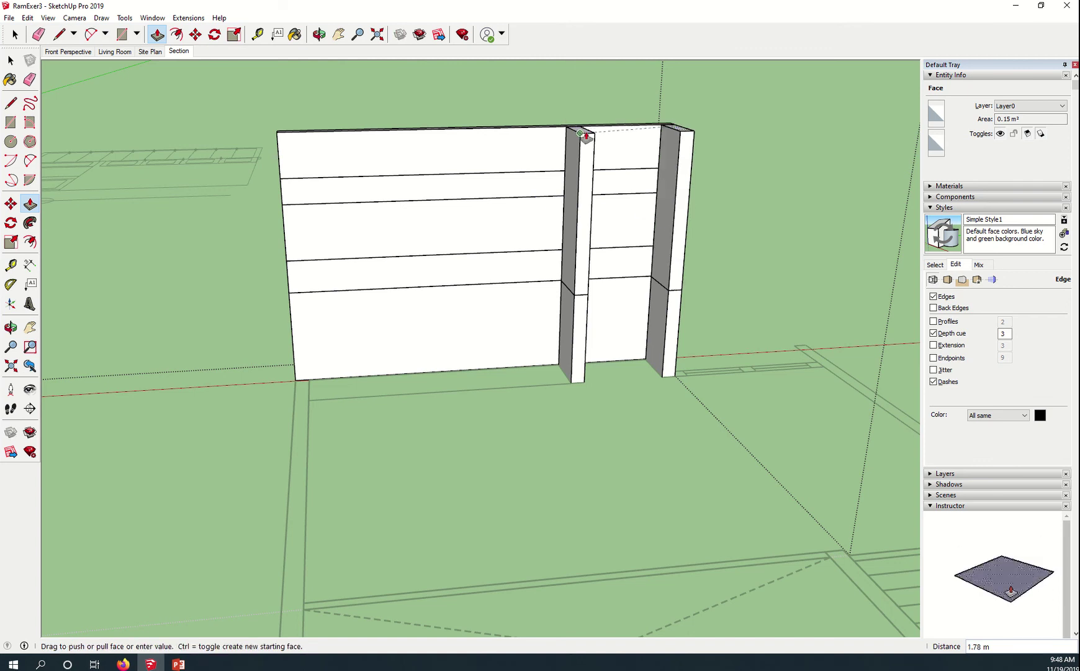
click(584, 133)
scroll(571, 304, down, 2)
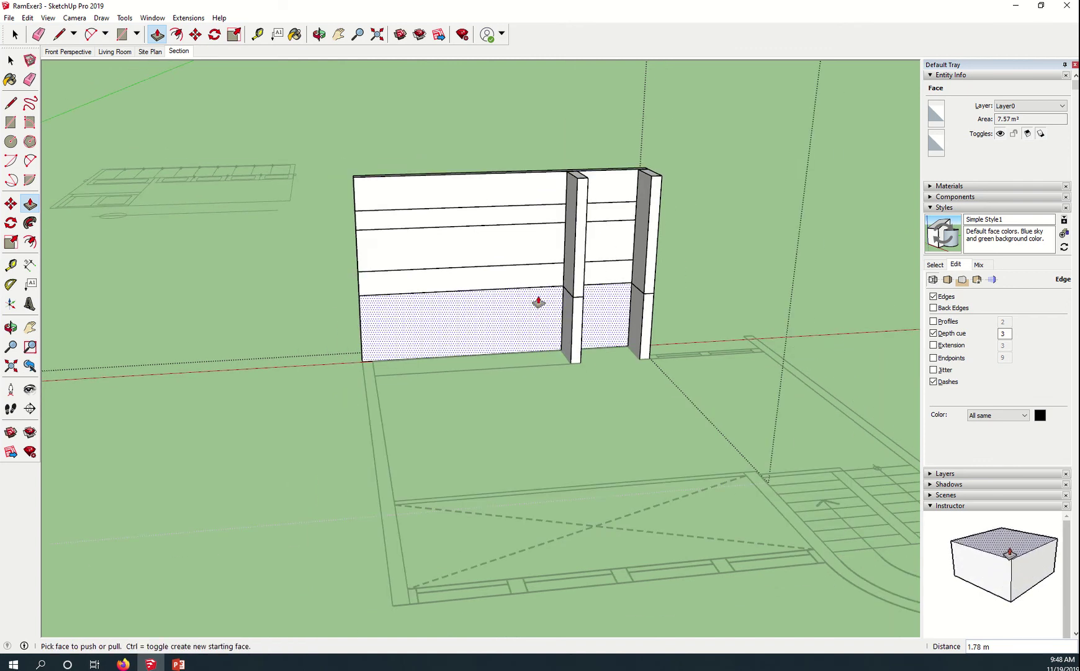
scroll(538, 302, up, 3)
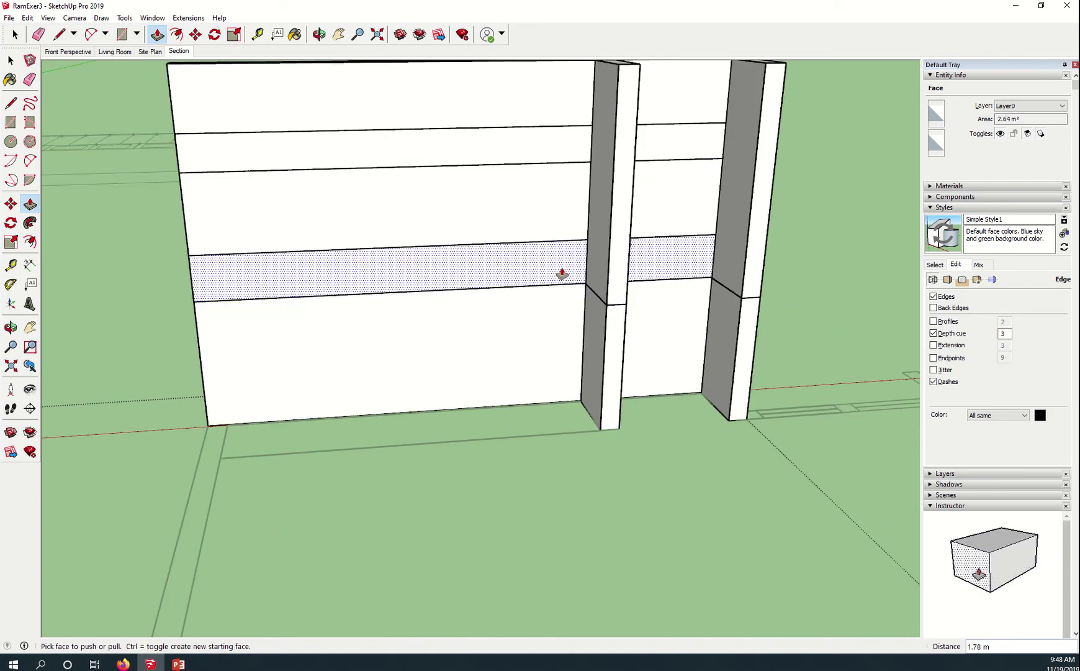
click(523, 273)
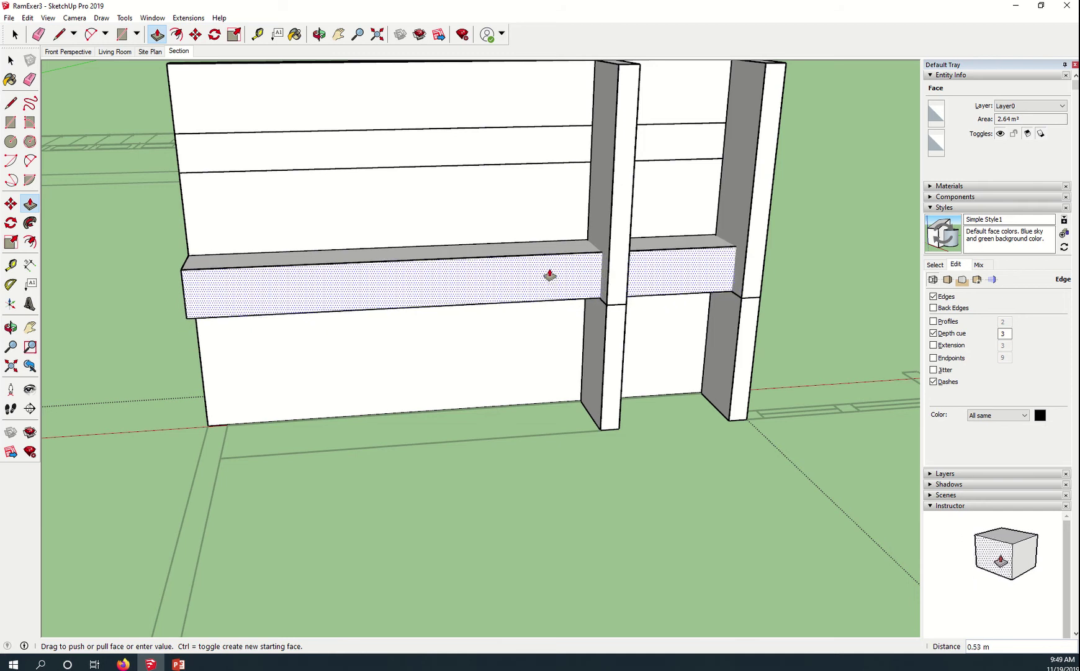
key(Escape)
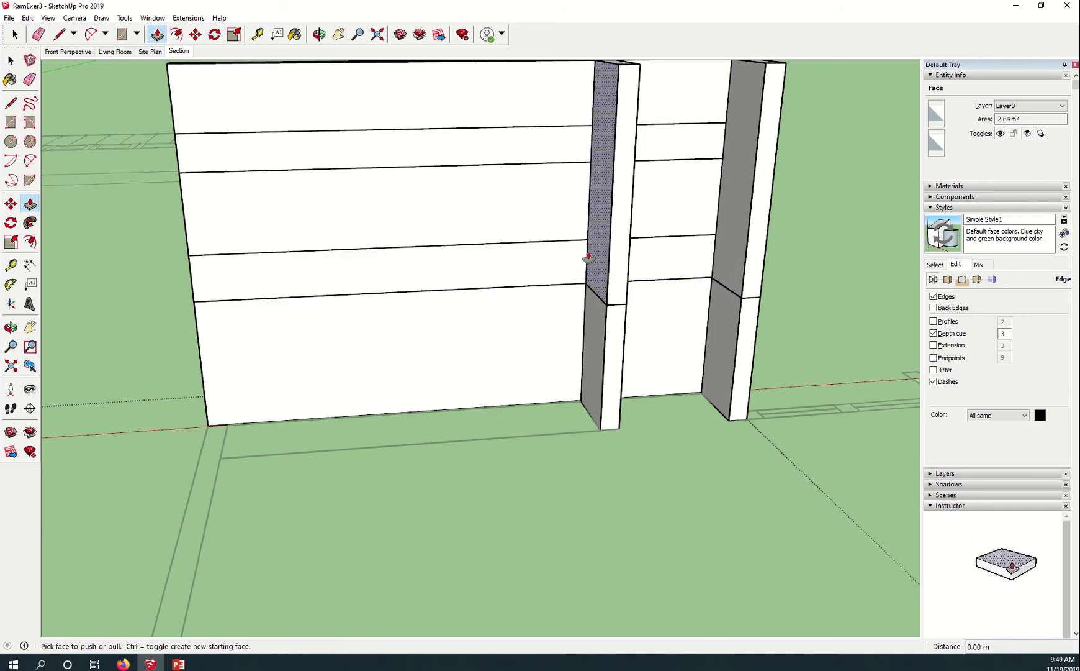
scroll(616, 245, up, 5)
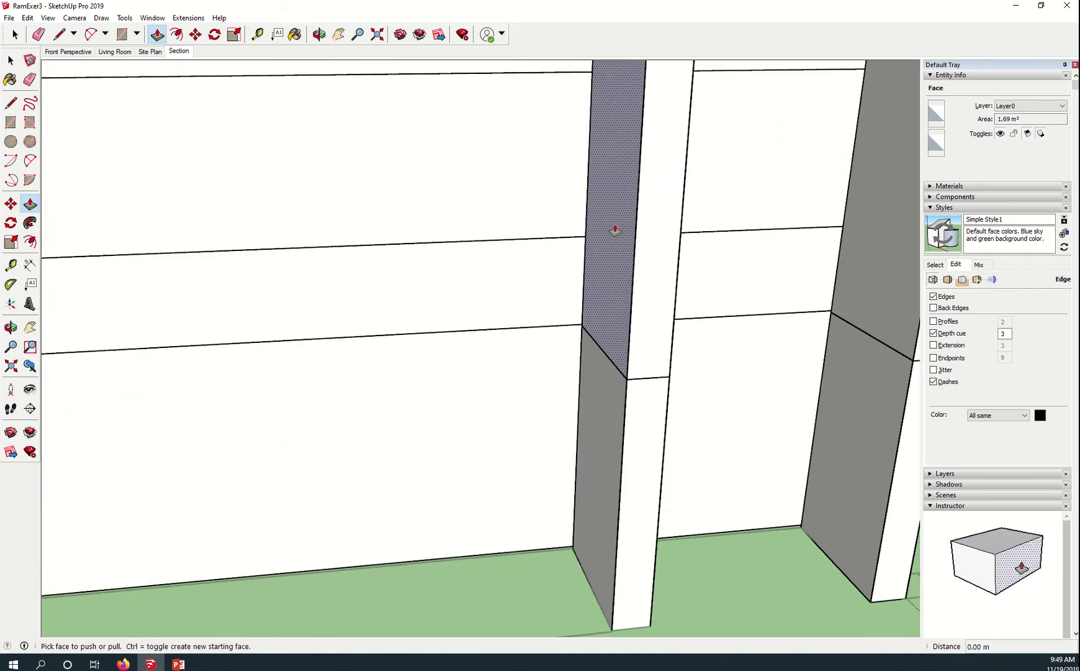
scroll(615, 230, down, 8)
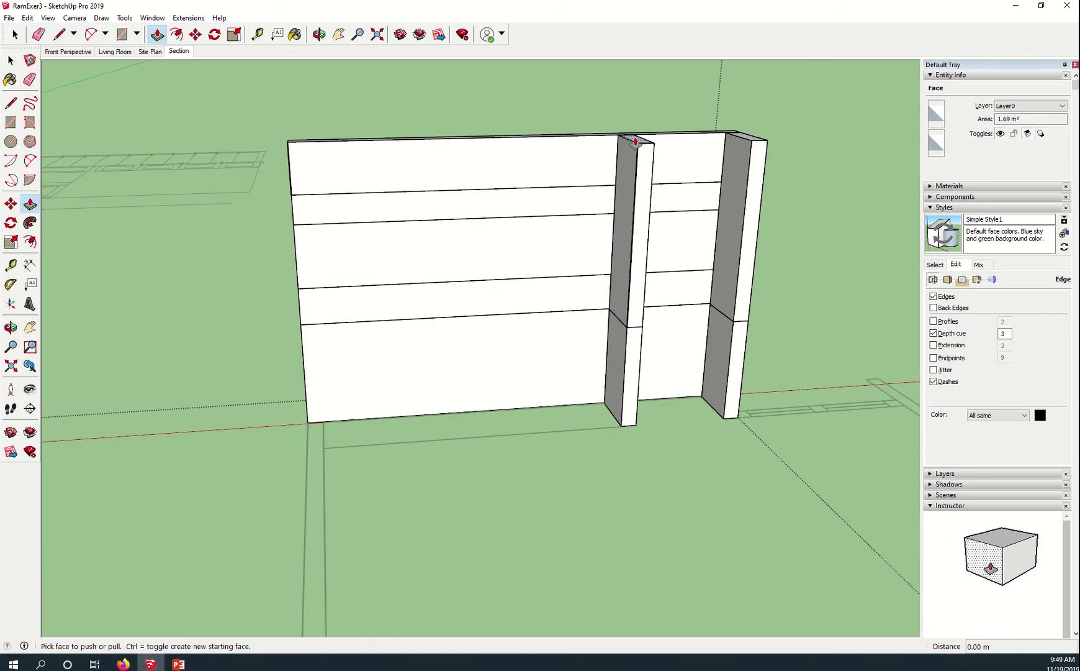
Lower the inner stub wall to the tall wall's second horizontal line and stack a separate section about 1.78 m high on it
drag(633, 139, 636, 280)
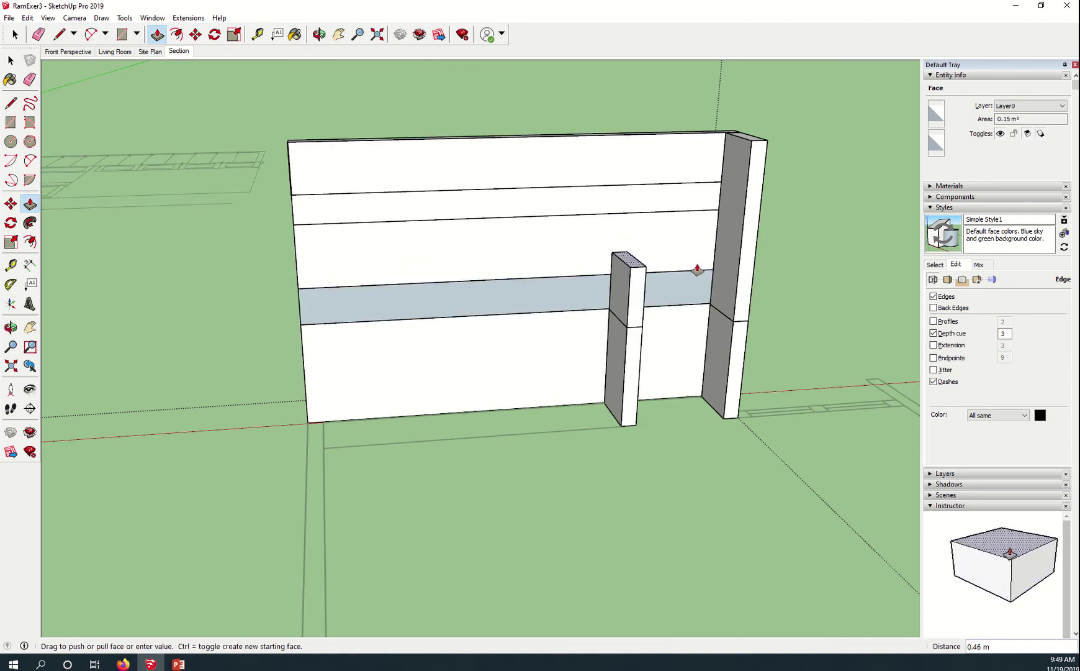
drag(726, 276, 701, 277)
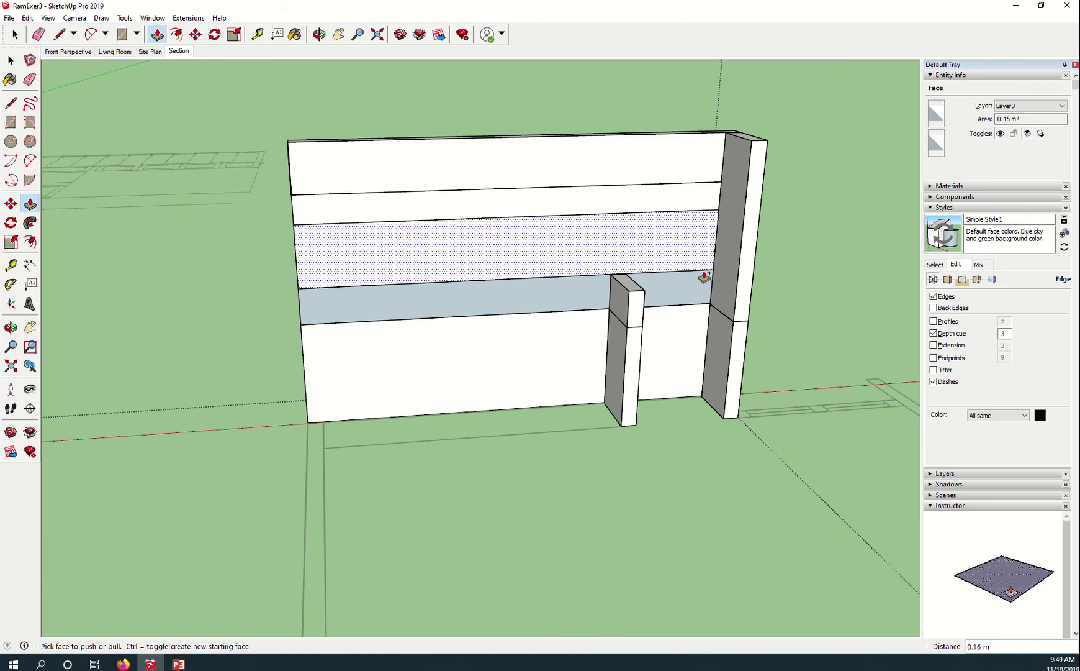
drag(632, 288, 666, 151)
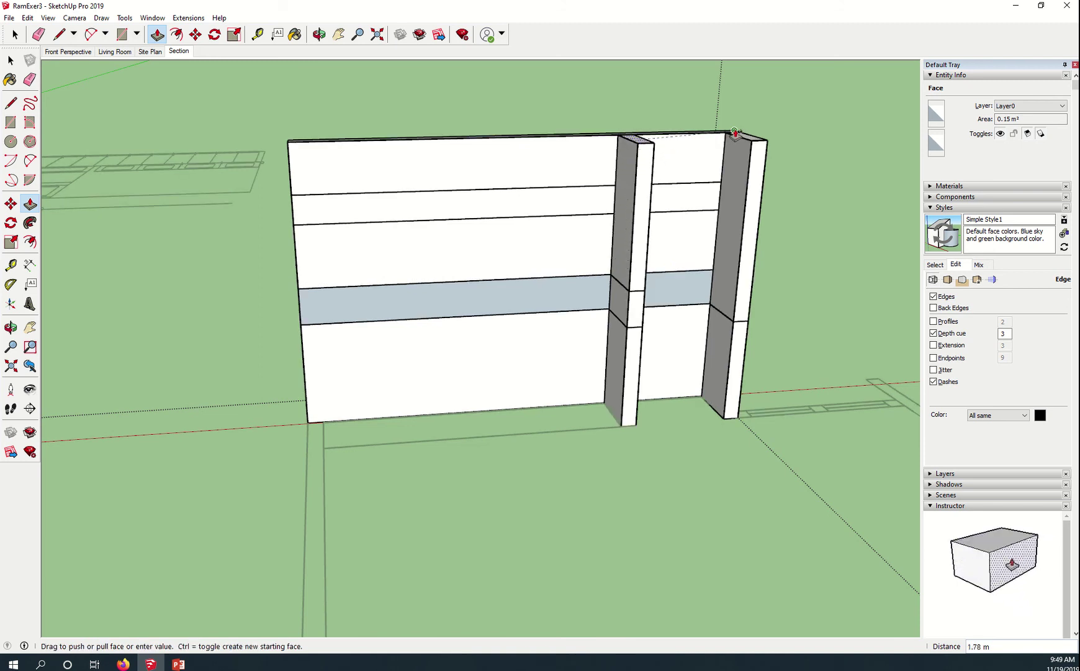
Try to lower the top of the end stub wall toward the tall wall's second horizontal line
drag(734, 132, 737, 224)
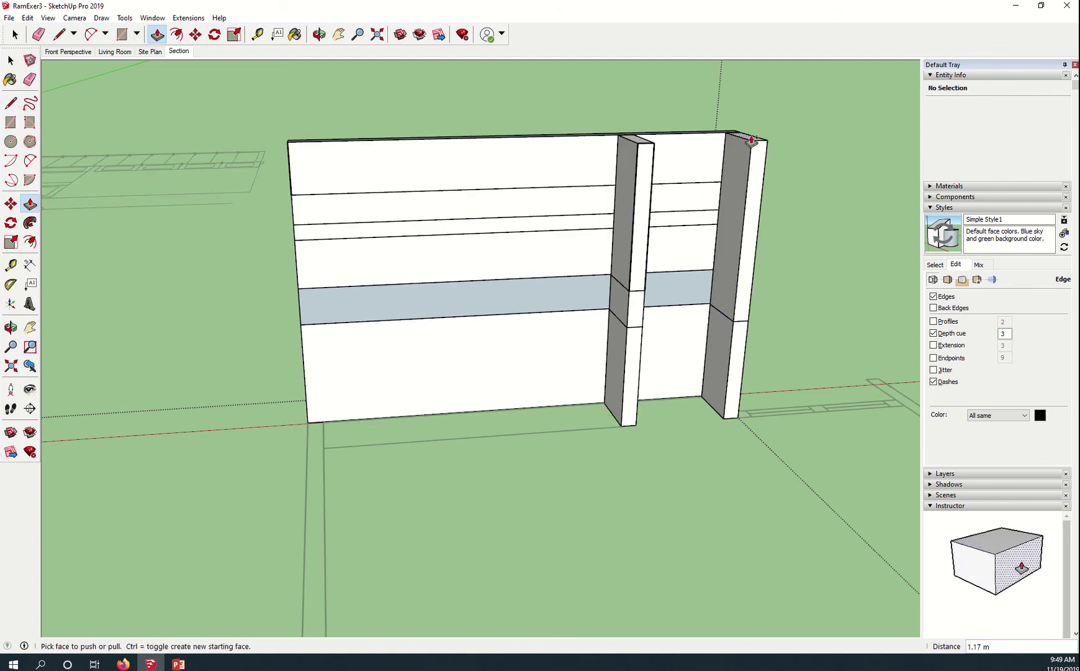
drag(753, 142, 749, 196)
click(749, 196)
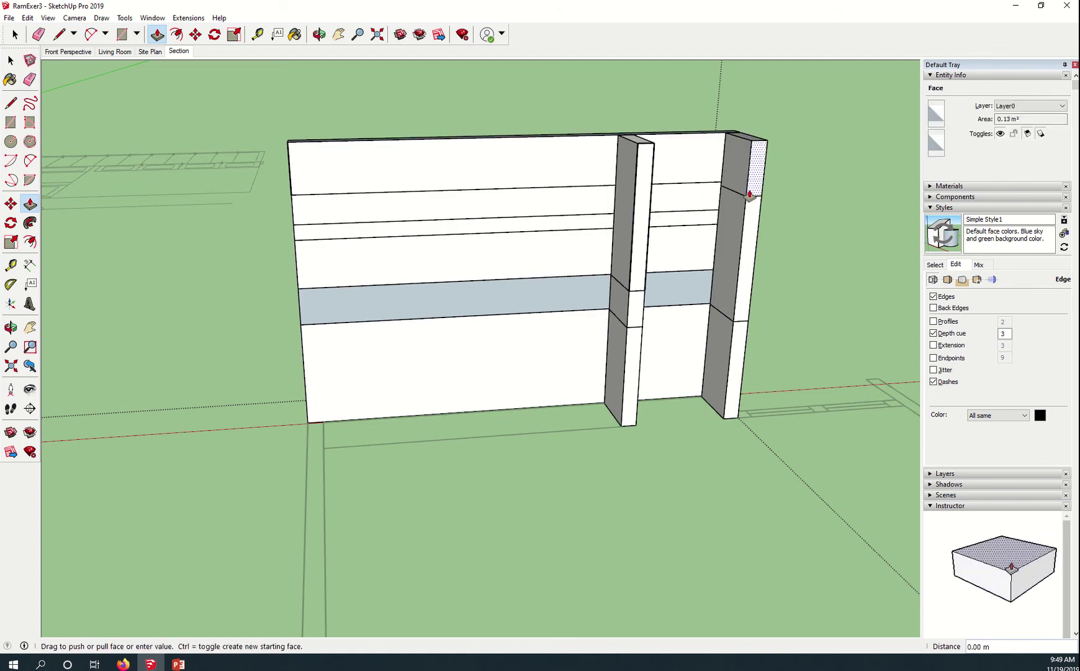
key(Escape)
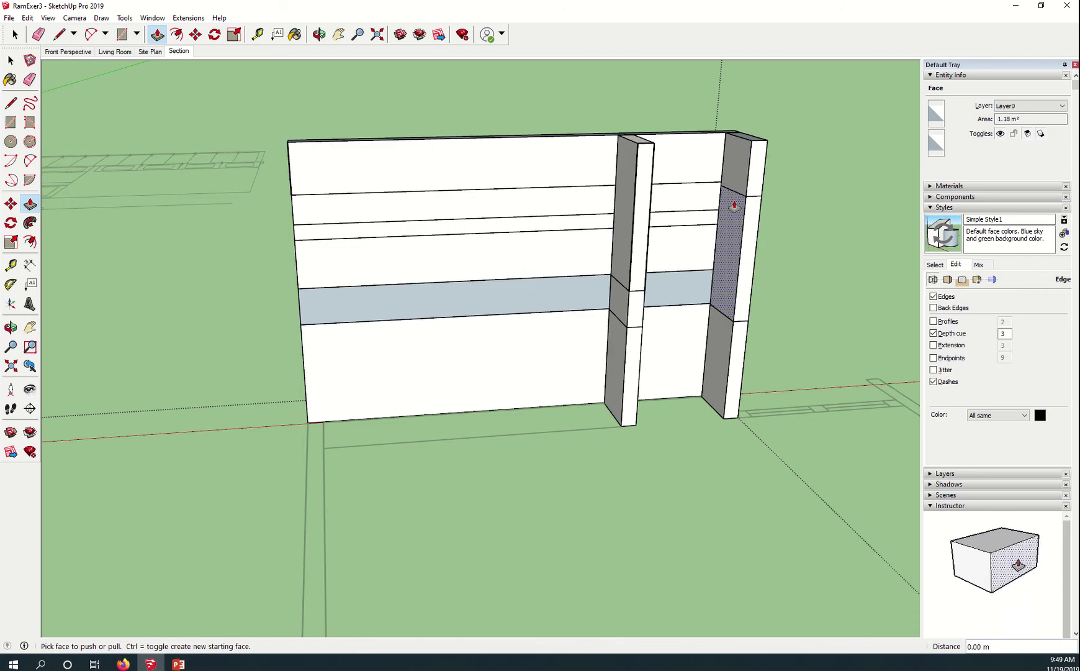
Push the end stub wall's top down and adjust it to align with the tall wall's second horizontal line
click(750, 137)
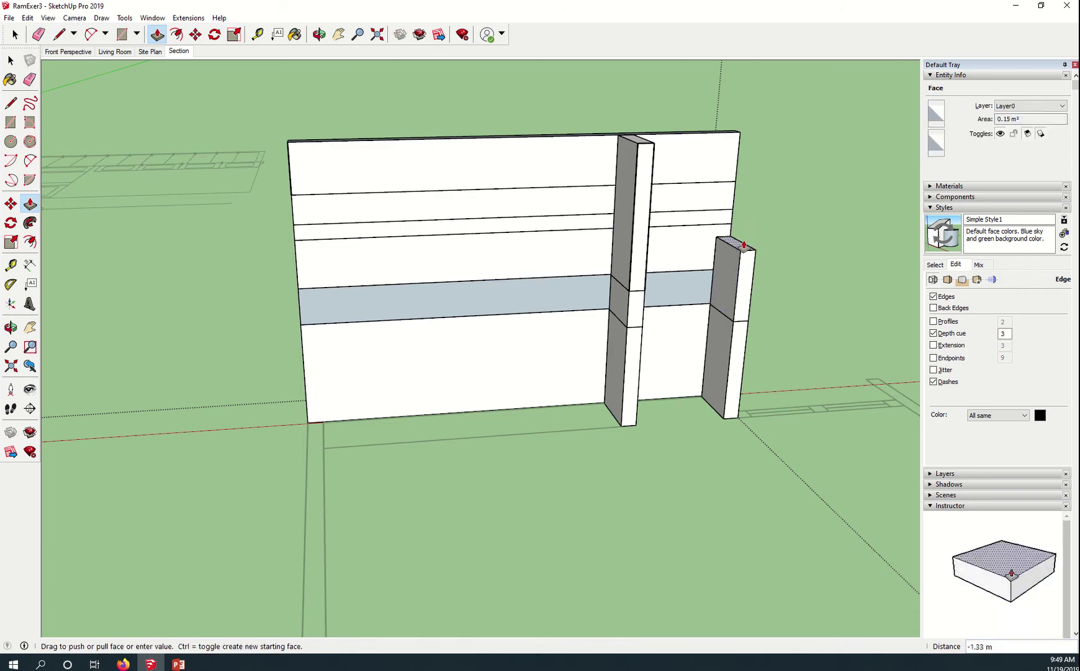
click(736, 283)
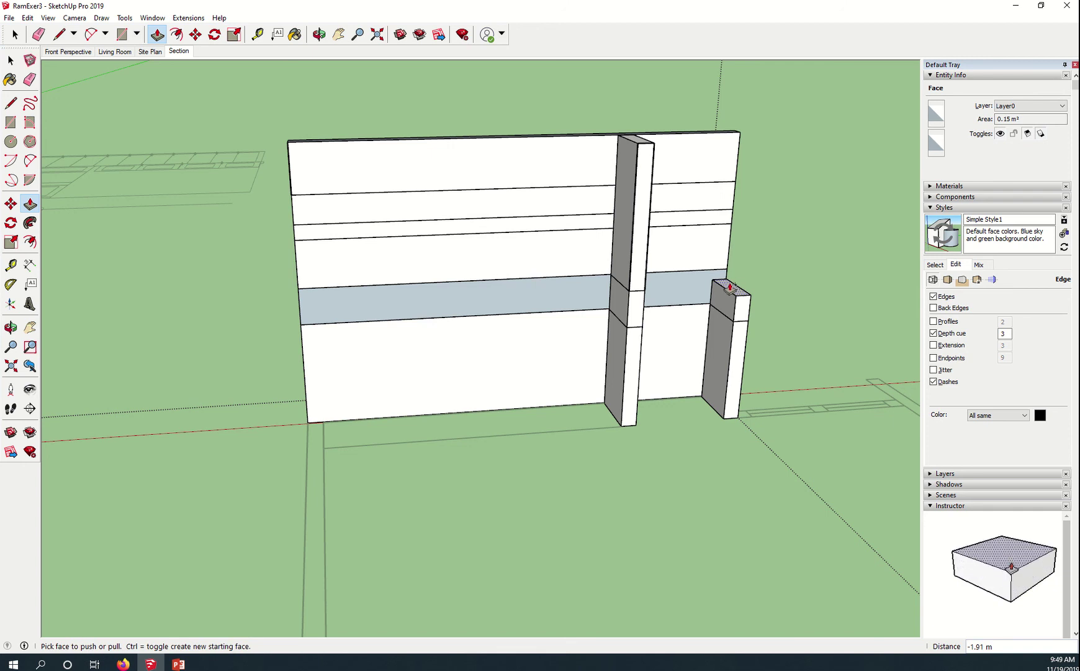
click(731, 287)
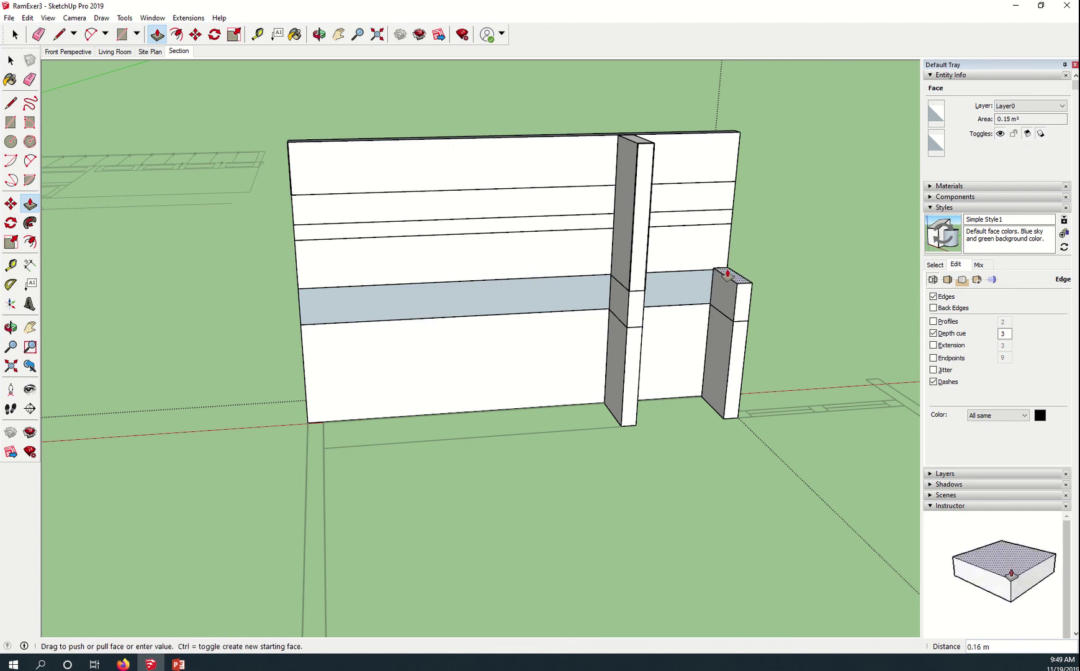
click(693, 274)
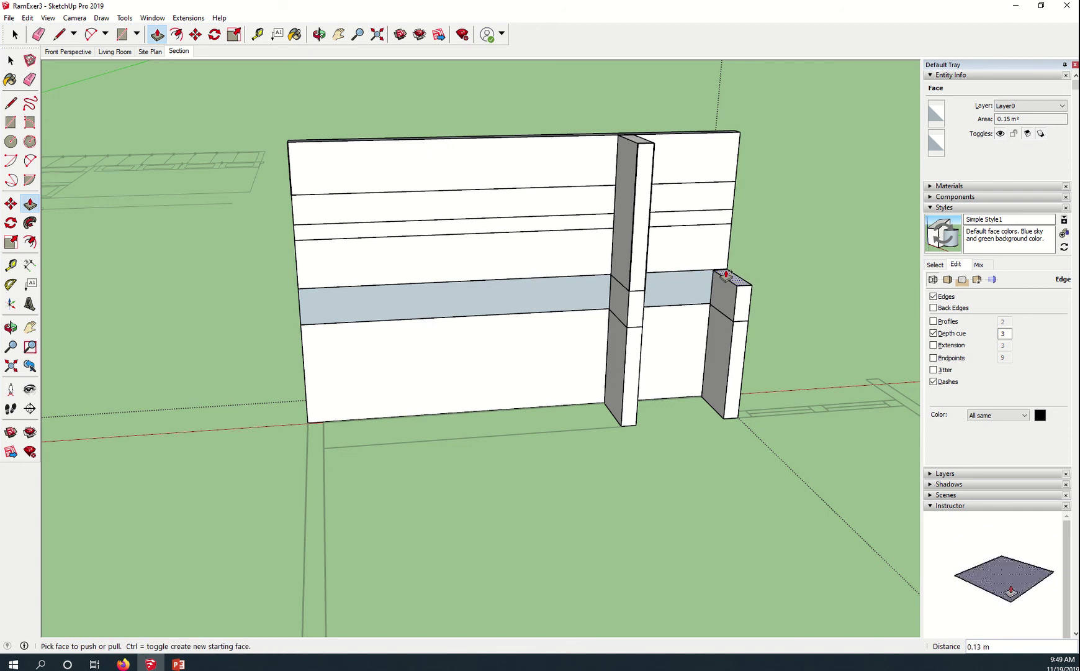
click(731, 277)
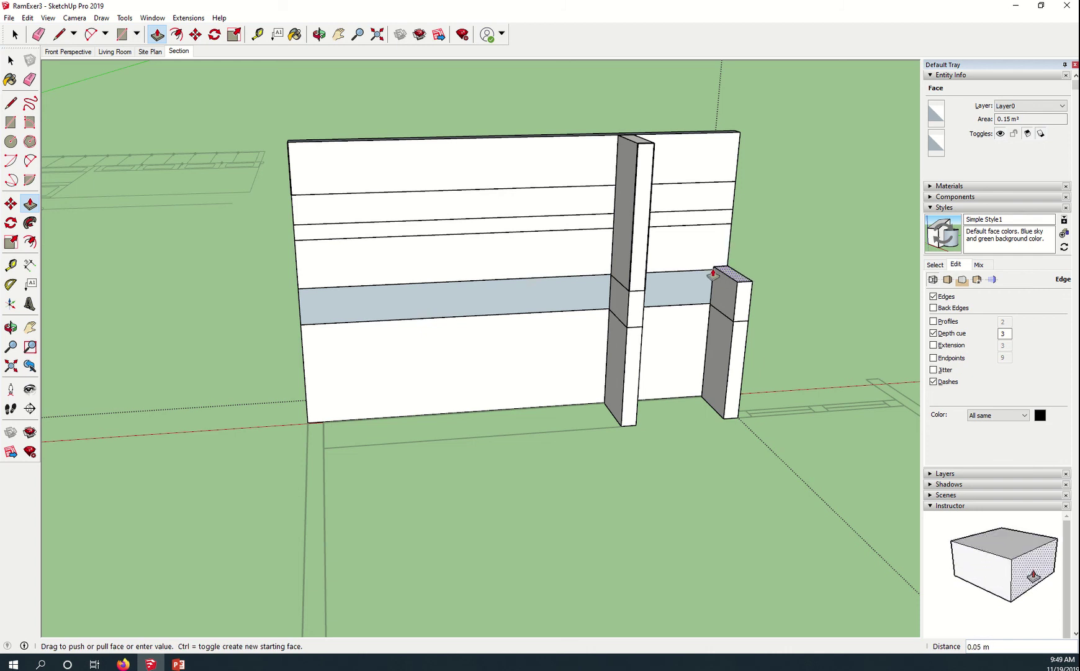
click(699, 273)
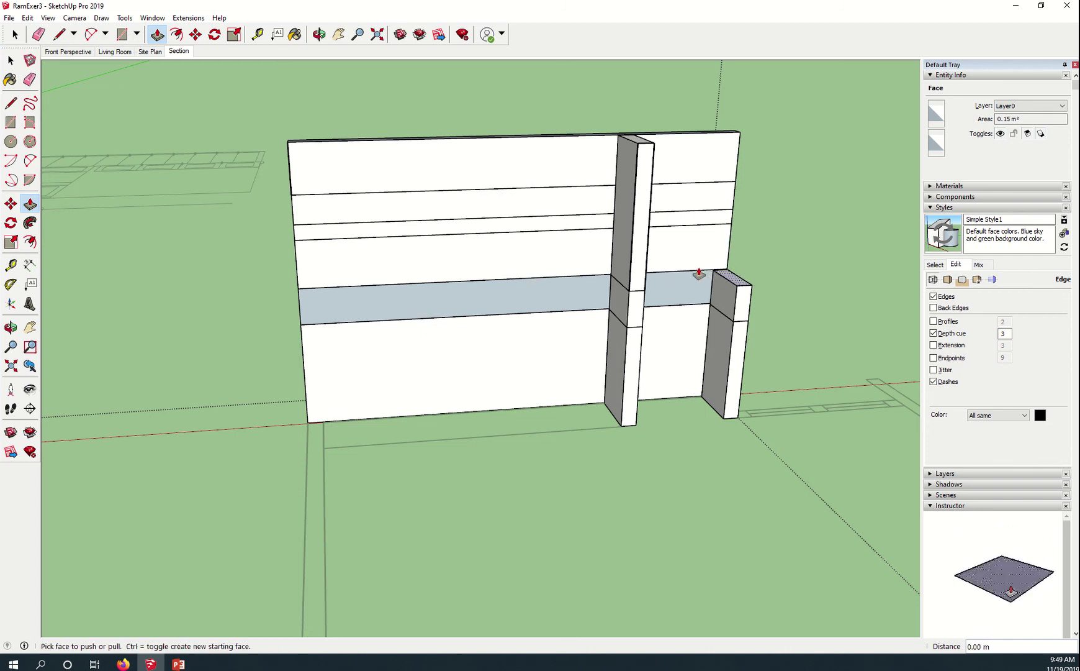
click(734, 280)
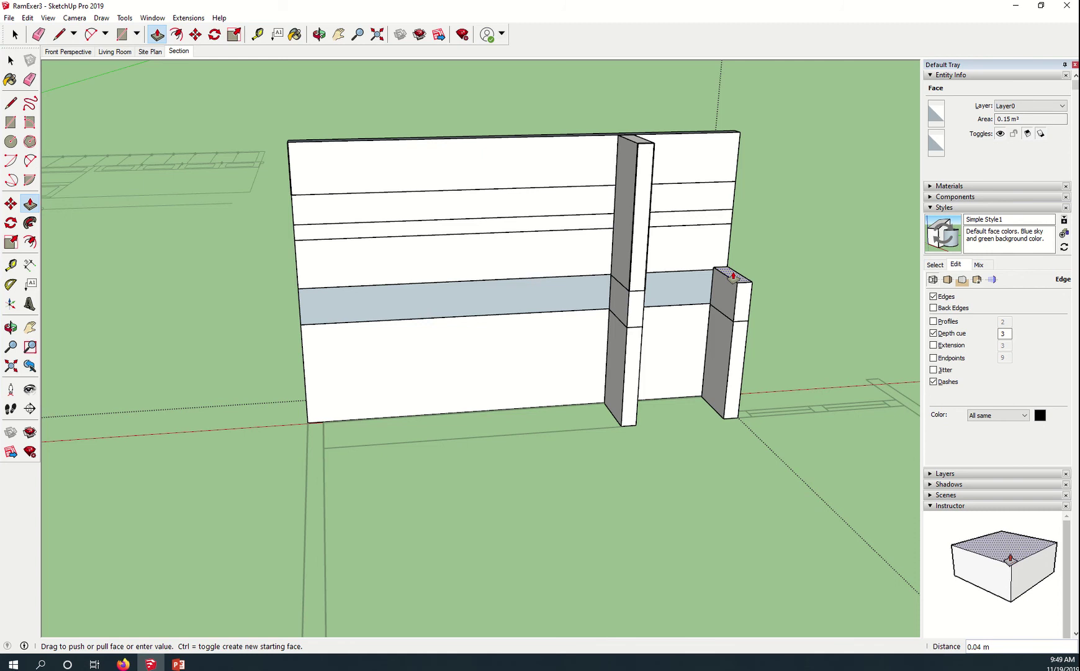
click(701, 277)
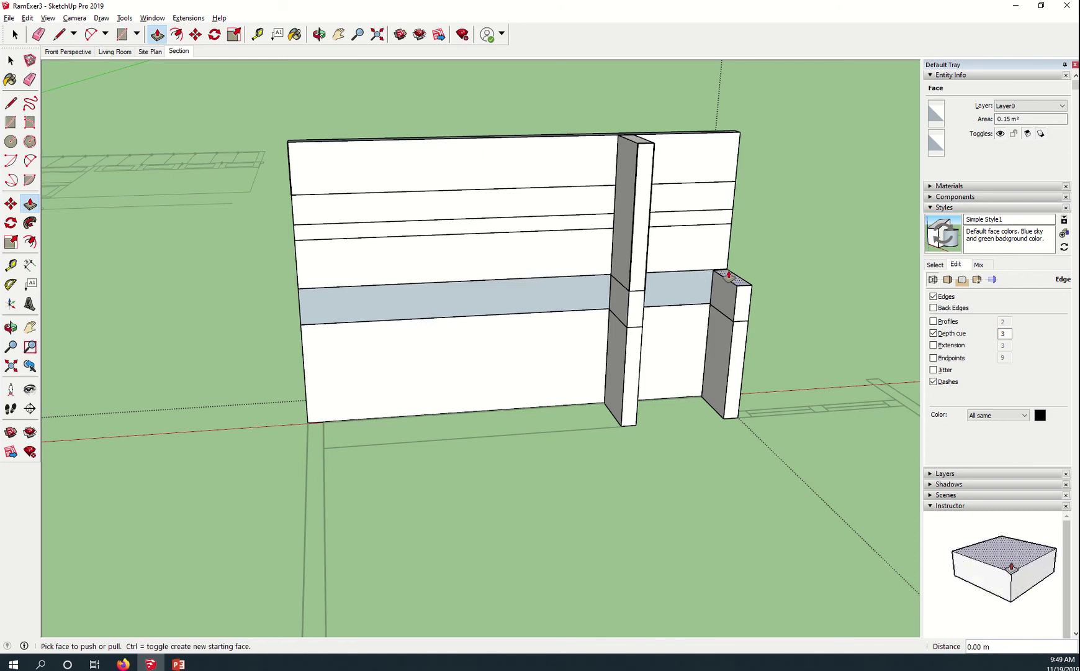
click(728, 274)
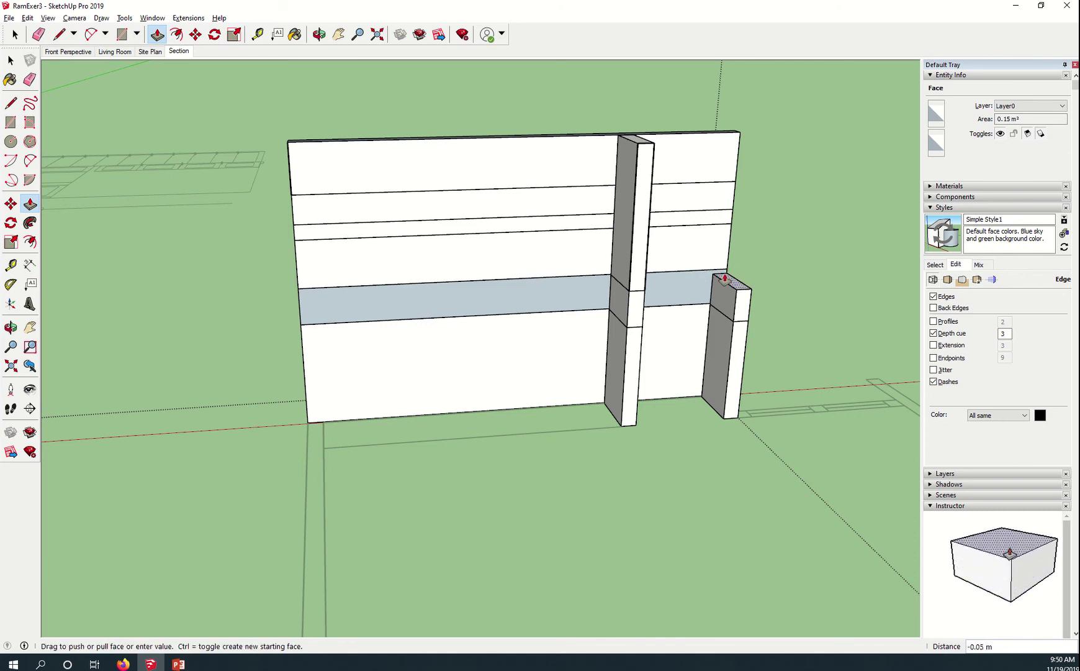
click(715, 273)
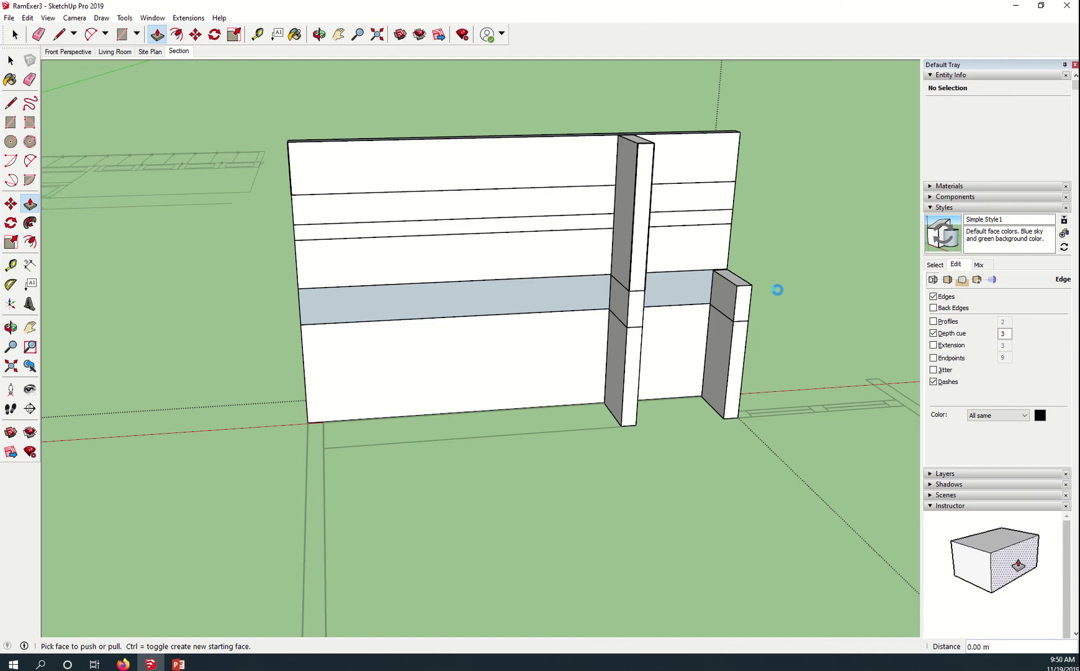
Stack a separate section on the end stub wall, reaching up to the top of the tall wall
key(l)
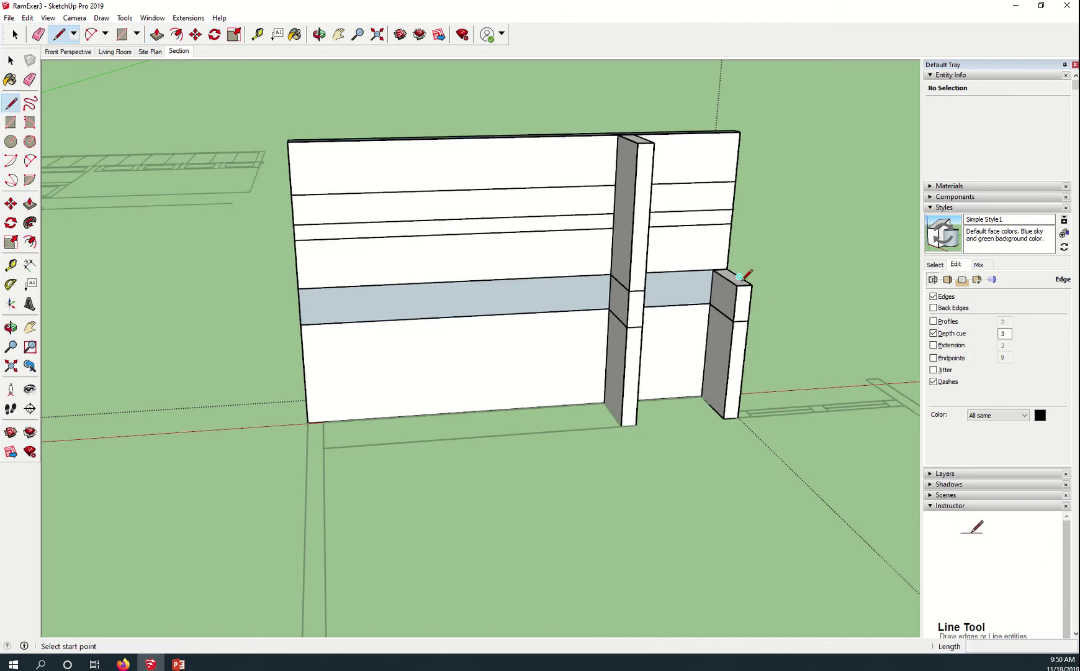
key(p)
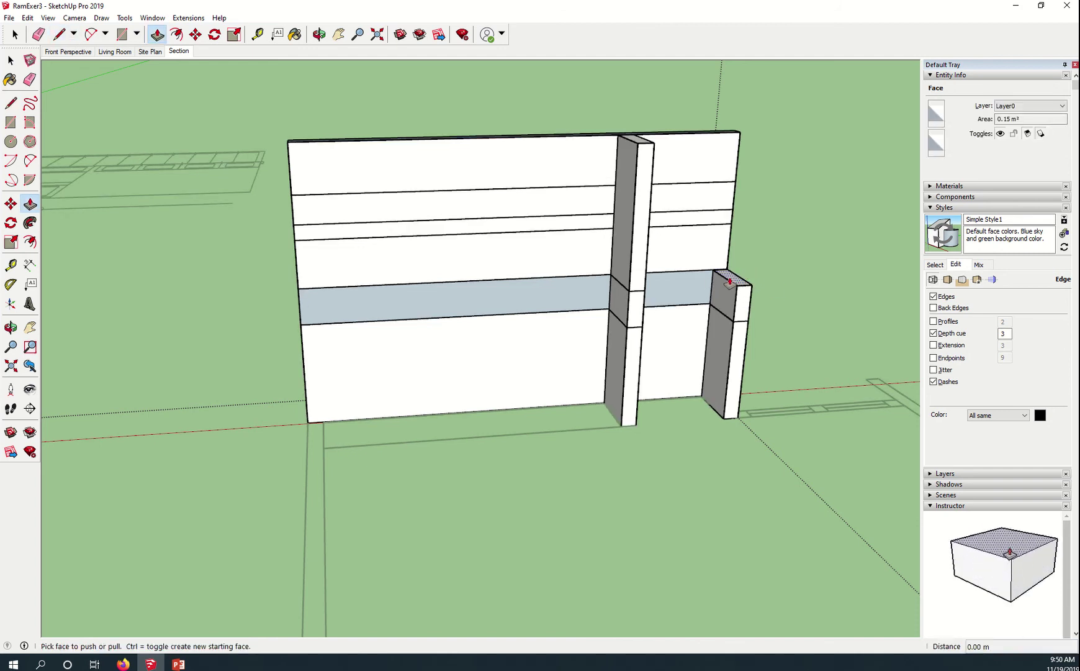
drag(730, 280, 703, 133)
Push/Pull the wall band between the first and second horizontal lines outward about 0.16 m plus a further 3.38 m as a slab
drag(523, 299, 621, 309)
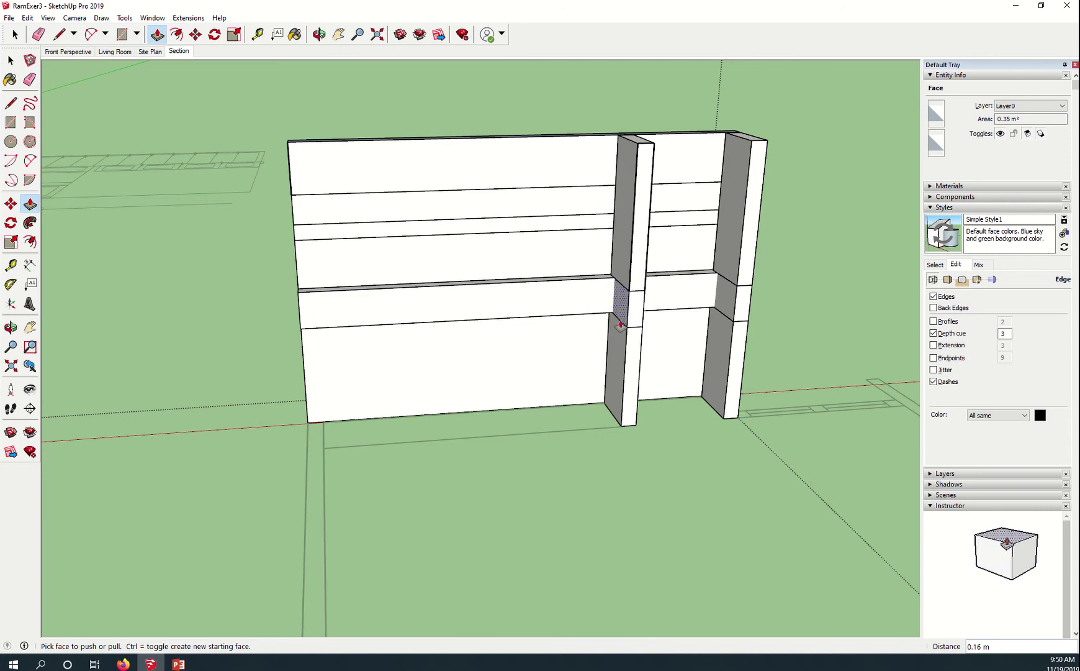
drag(594, 299, 710, 386)
Draw a vertical guide line from the floor plan's wall corner in front of the slab to above the slab's height
middle_drag(628, 484, 763, 374)
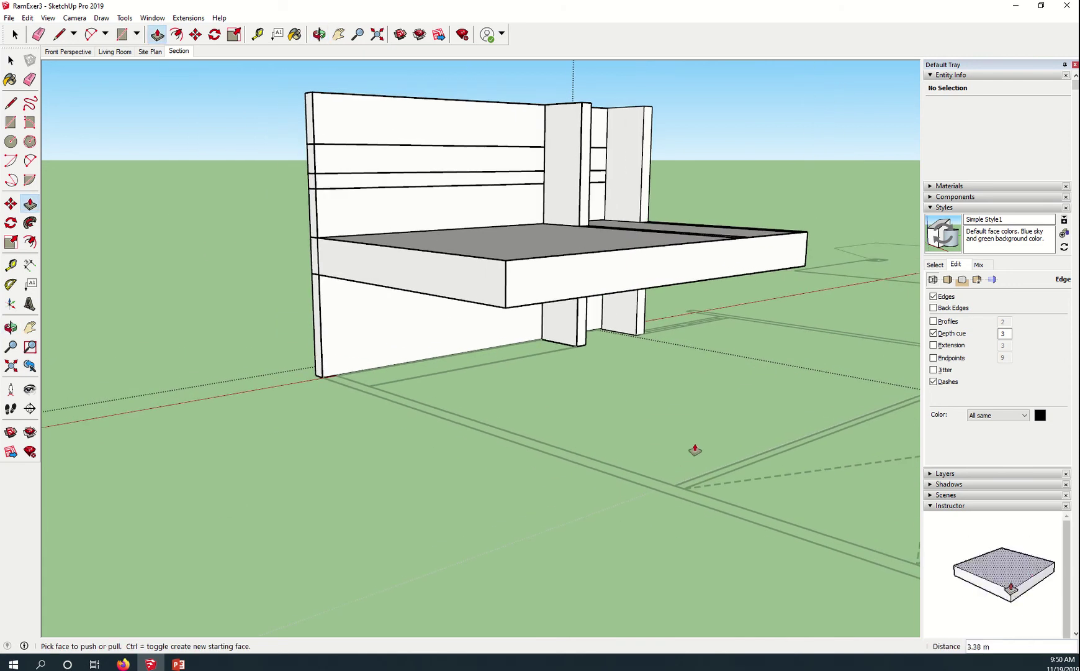
key(l)
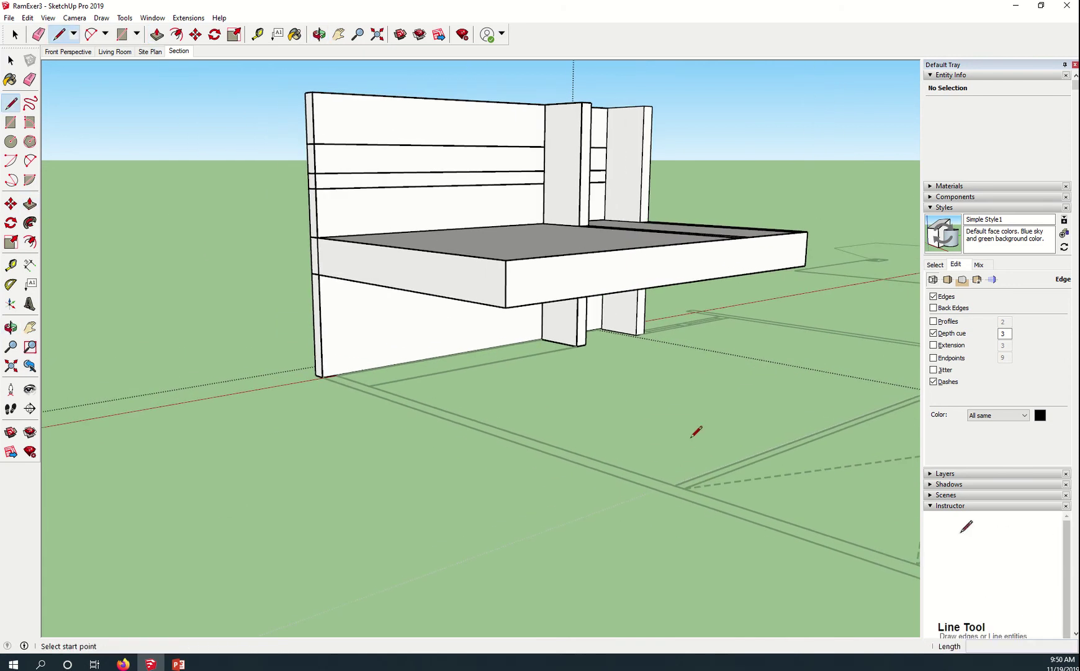
click(684, 488)
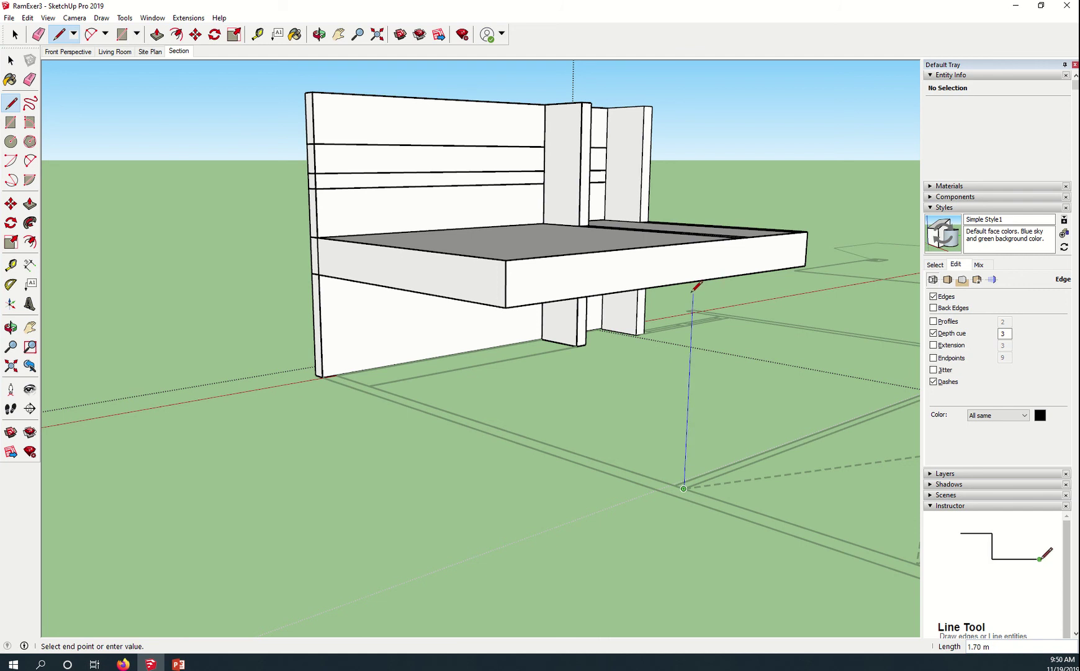
click(699, 189)
key(space)
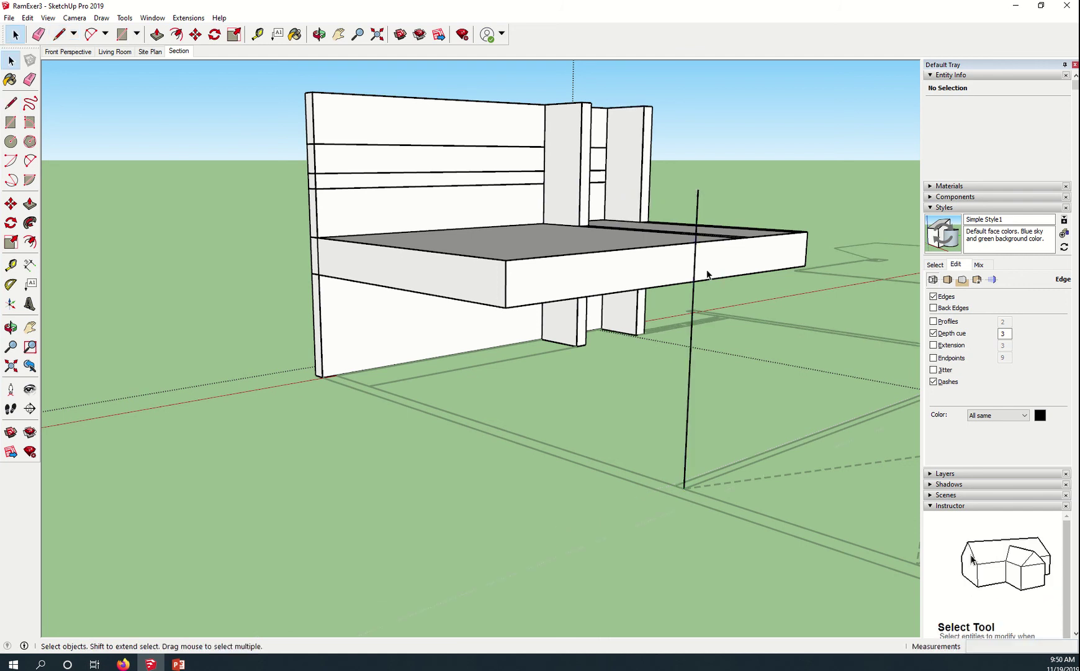
Extend the slab's front face about 2.08 m outward to the vertical guide line
key(p)
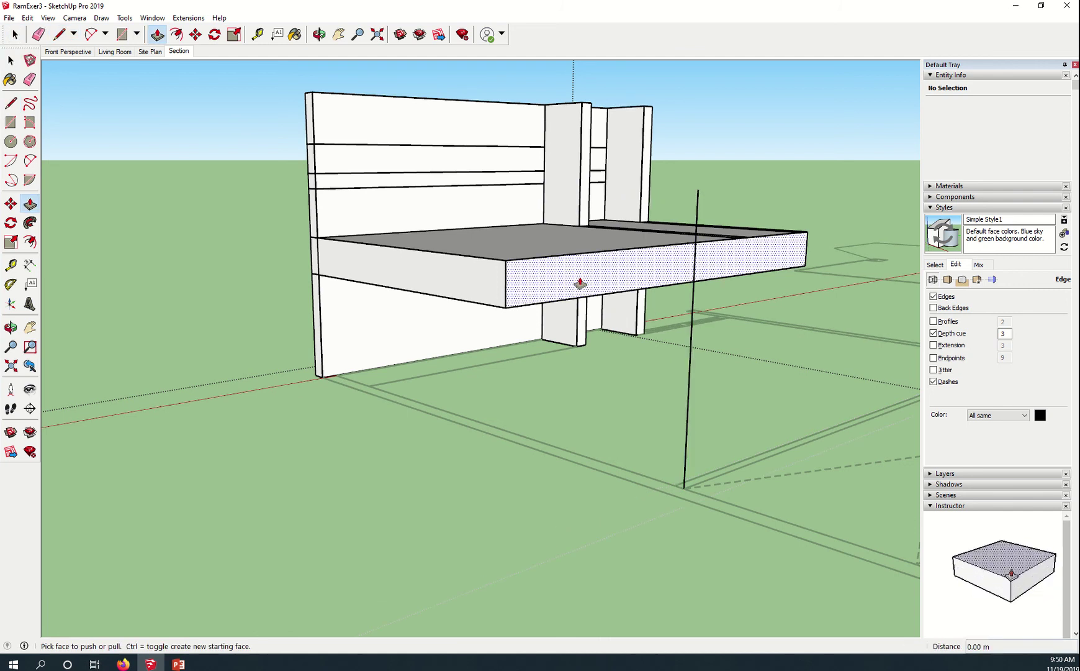
drag(581, 284, 693, 323)
scroll(724, 427, down, 3)
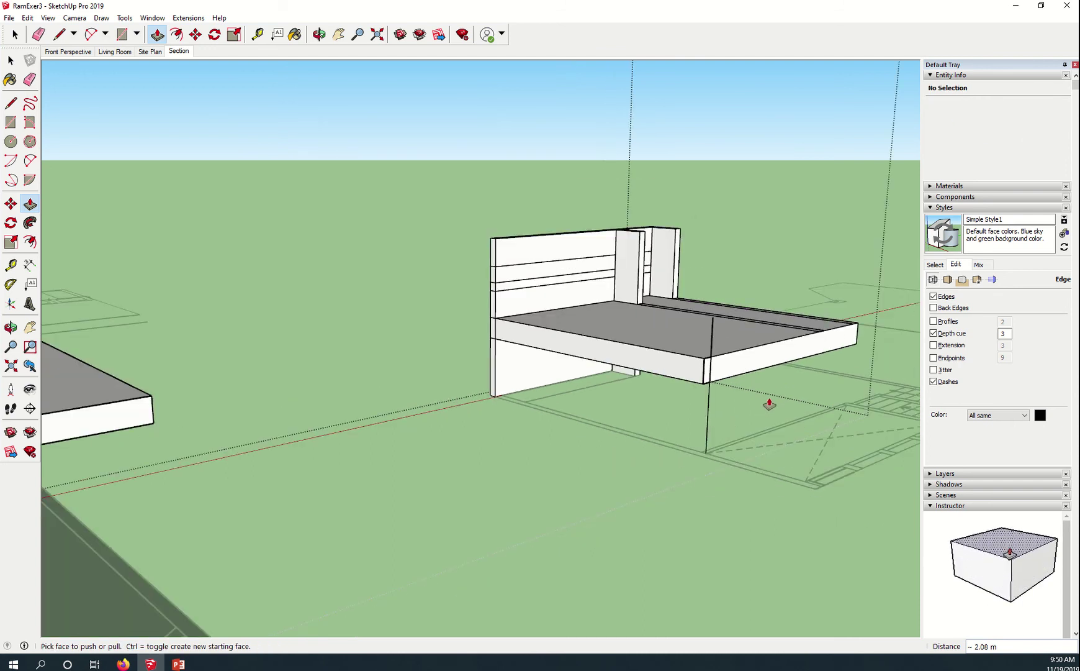
Erase the edges of the strip running across the slab's top from the inner stub wall
middle_drag(769, 404, 511, 492)
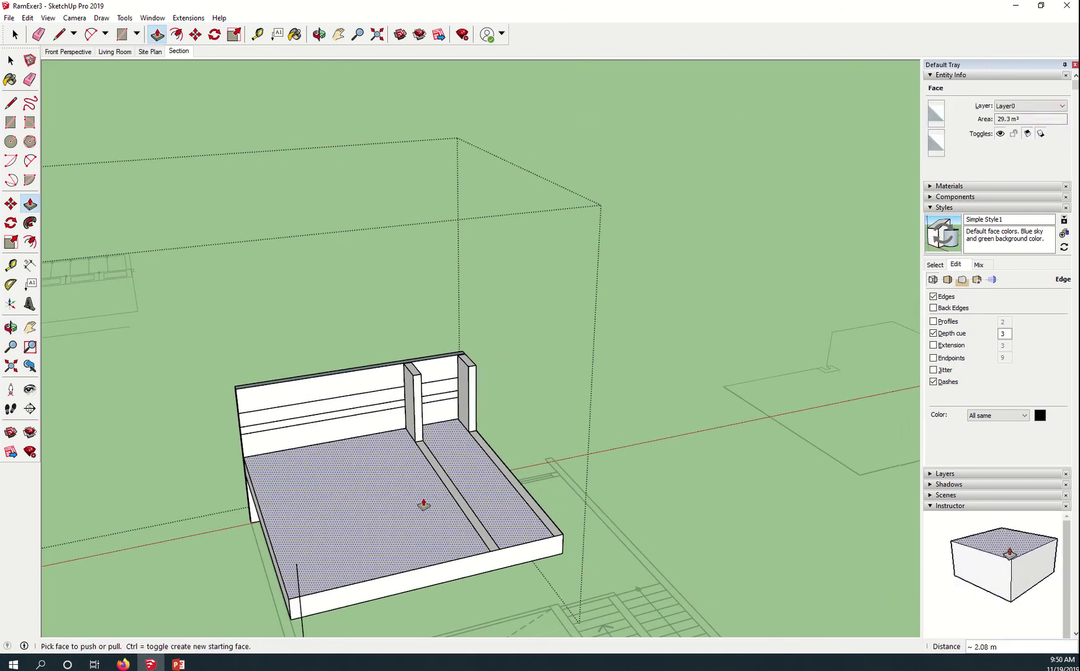
key(e)
scroll(458, 495, up, 2)
mouse_move(480, 489)
mouse_down()
mouse_move(453, 487)
mouse_move(462, 490)
mouse_up()
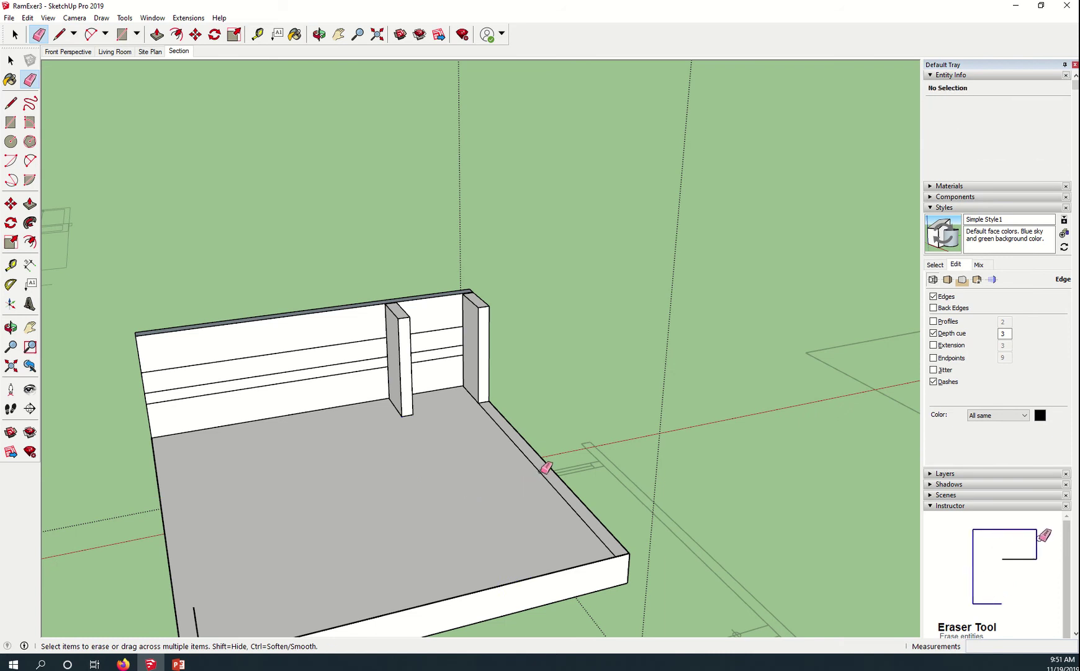
Erase the edges of the strip crossing the slab's underside from the inner stub wall
scroll(477, 522, down, 5)
mouse_move(456, 576)
middle_down()
mouse_move(504, 437)
mouse_move(511, 299)
middle_up()
scroll(500, 261, up, 6)
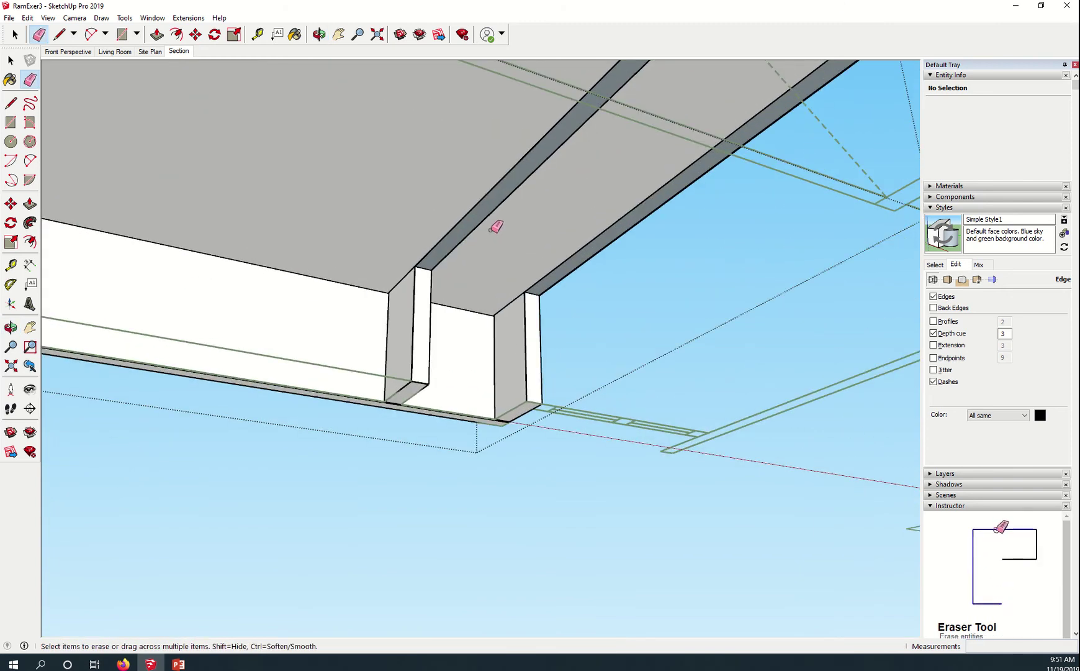
drag(496, 226, 466, 183)
scroll(511, 284, down, 3)
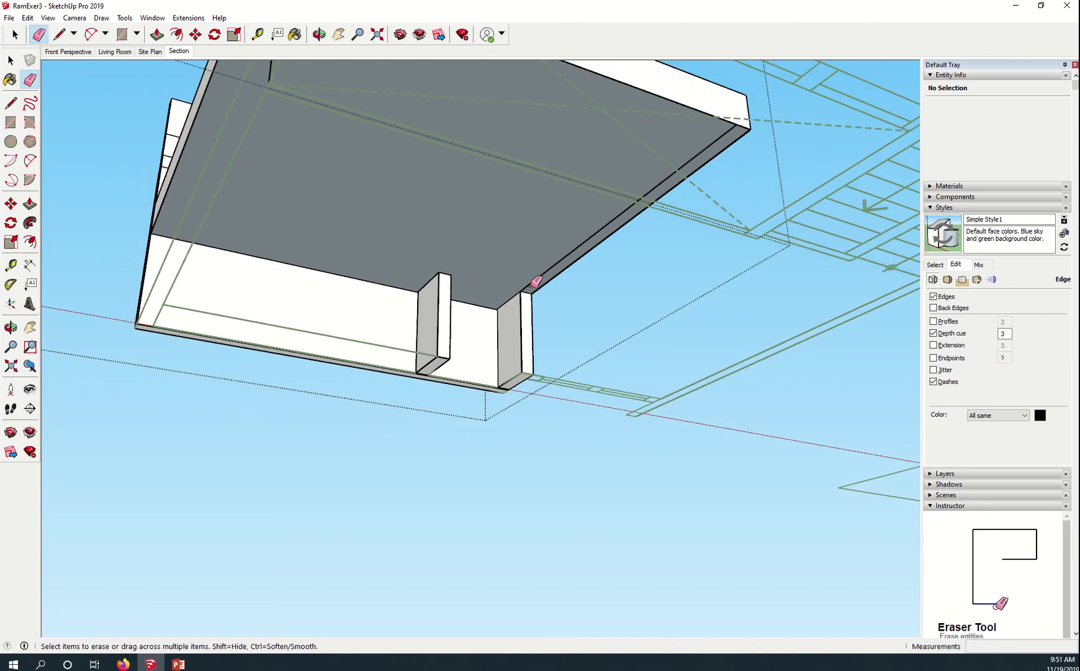
scroll(536, 283, down, 2)
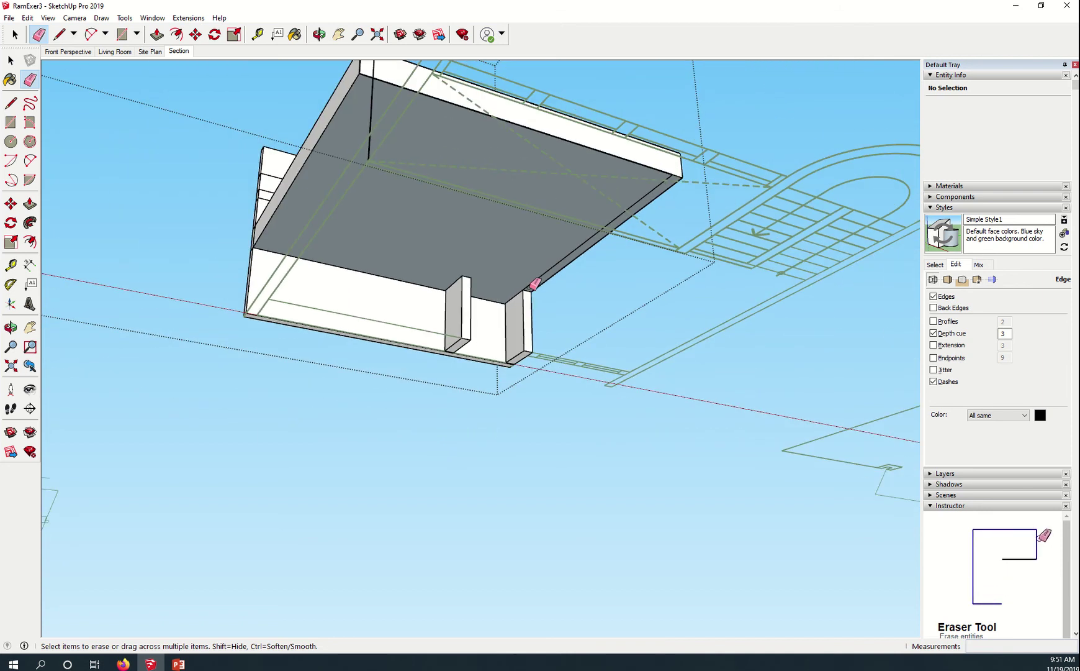
mouse_move(518, 280)
middle_down()
mouse_move(550, 321)
mouse_move(570, 294)
mouse_move(543, 269)
middle_up()
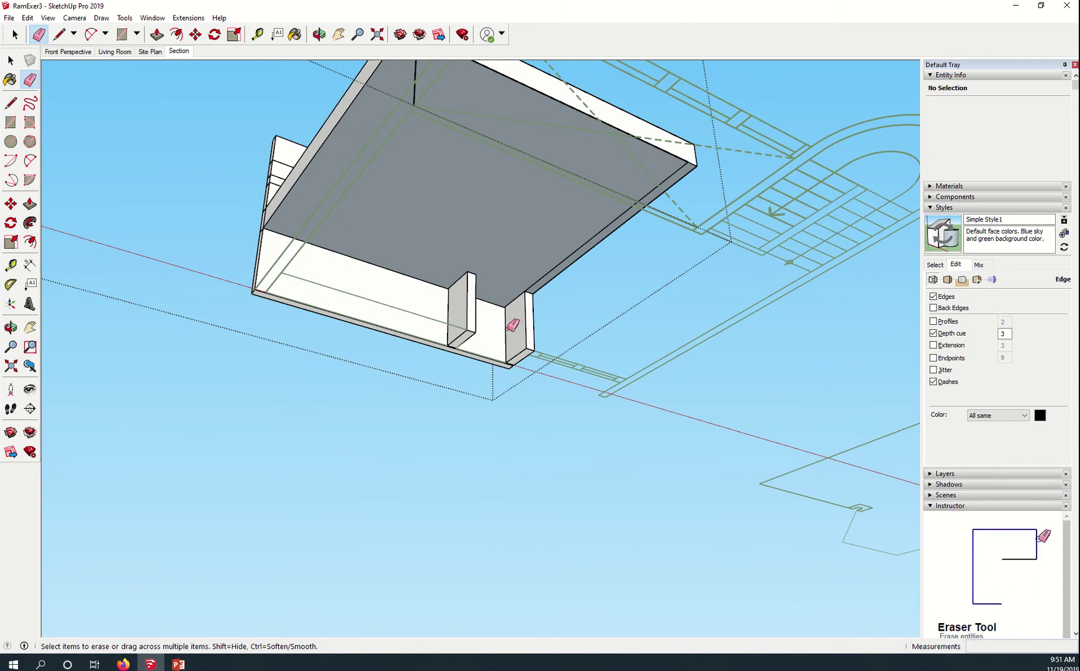
Trace lines on the slab's underside along the wall between the stub walls, about 1.20 m, and around the inner stub wall
key(l)
scroll(513, 325, up, 2)
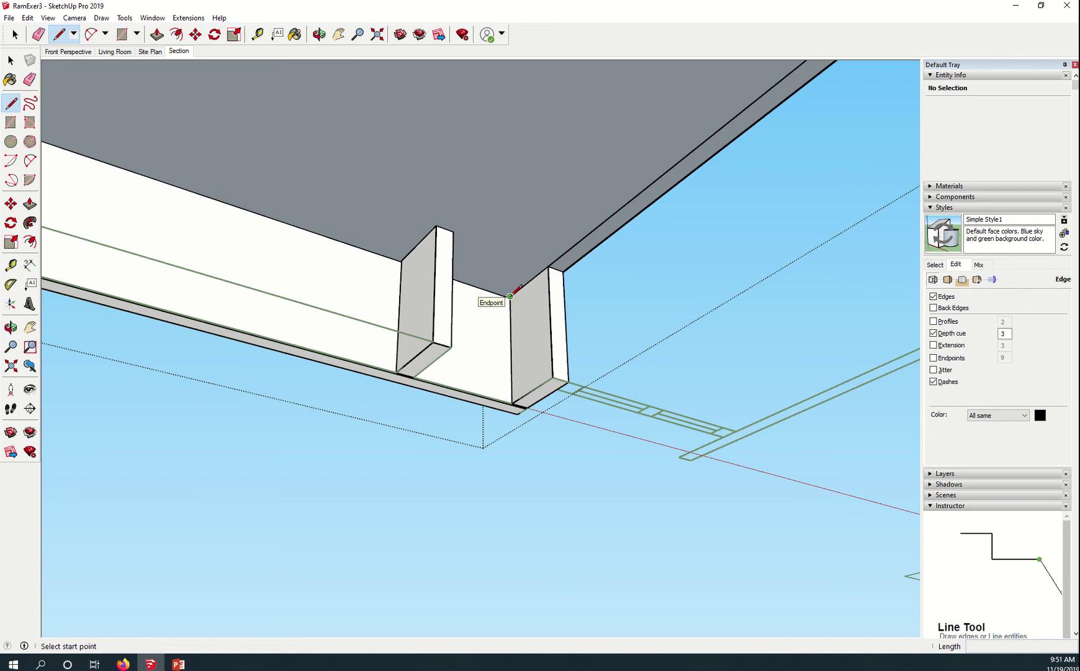
click(511, 296)
middle_drag(482, 283, 504, 289)
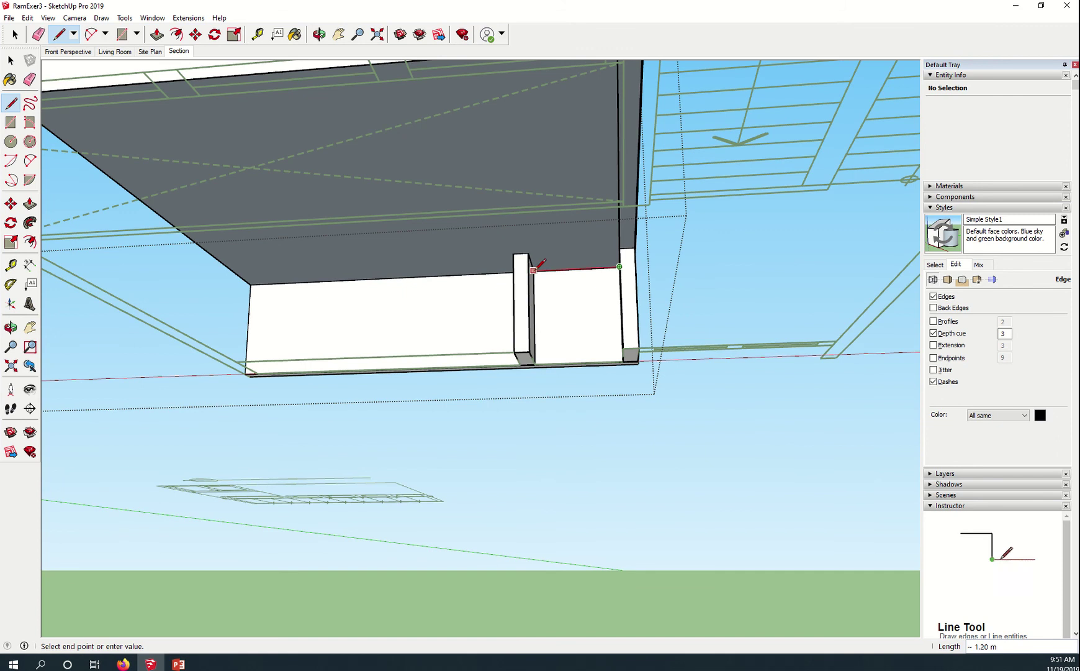
scroll(534, 270, up, 3)
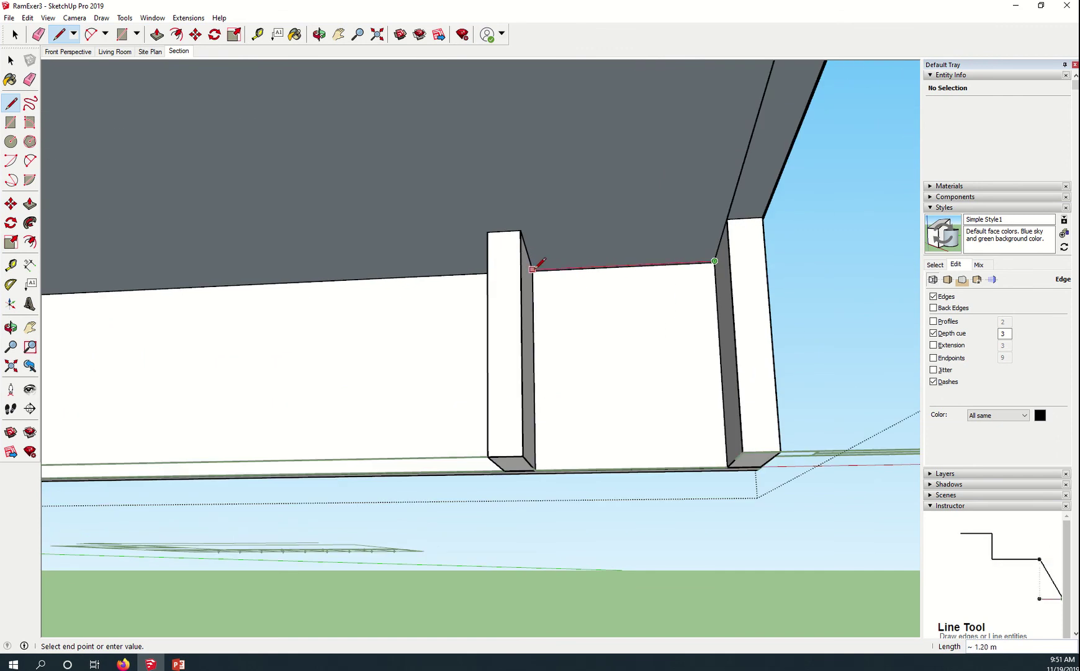
click(533, 269)
click(521, 229)
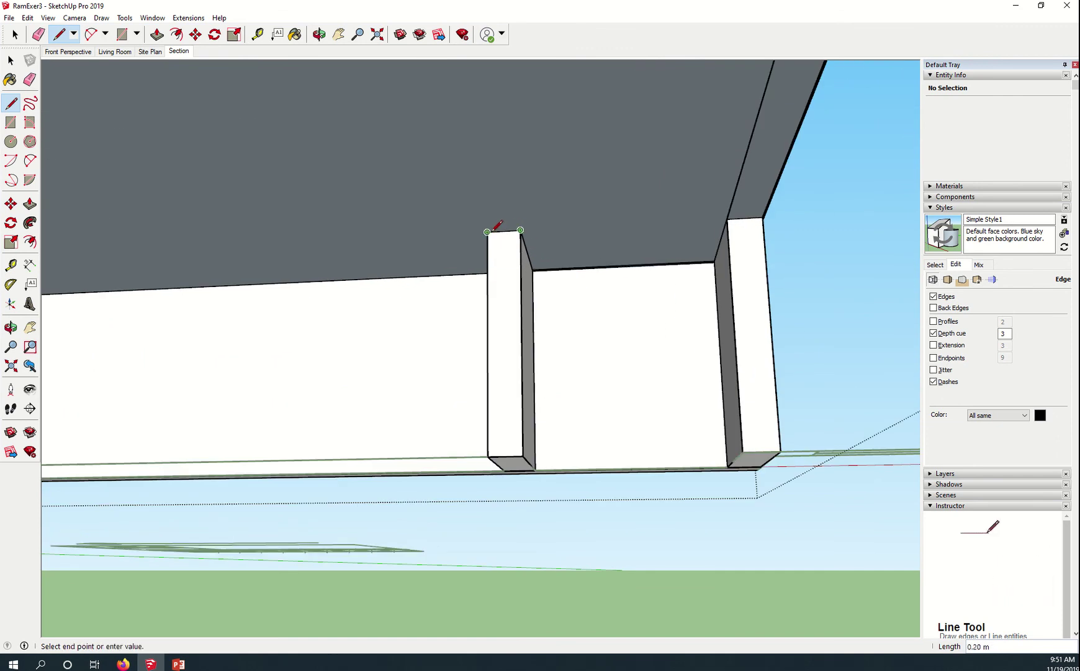
middle_drag(503, 287, 288, 310)
click(504, 287)
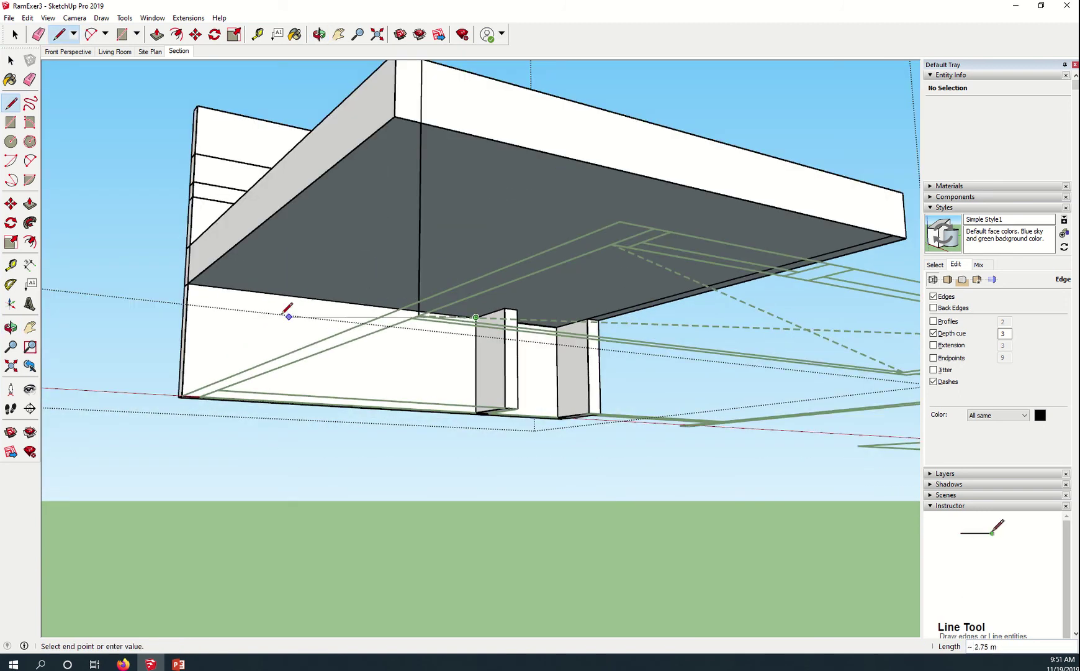
Trace the remaining underside edges along the wall, the slab's 5.60 m front edge and the outer stub wall's 0.20 m end
click(189, 282)
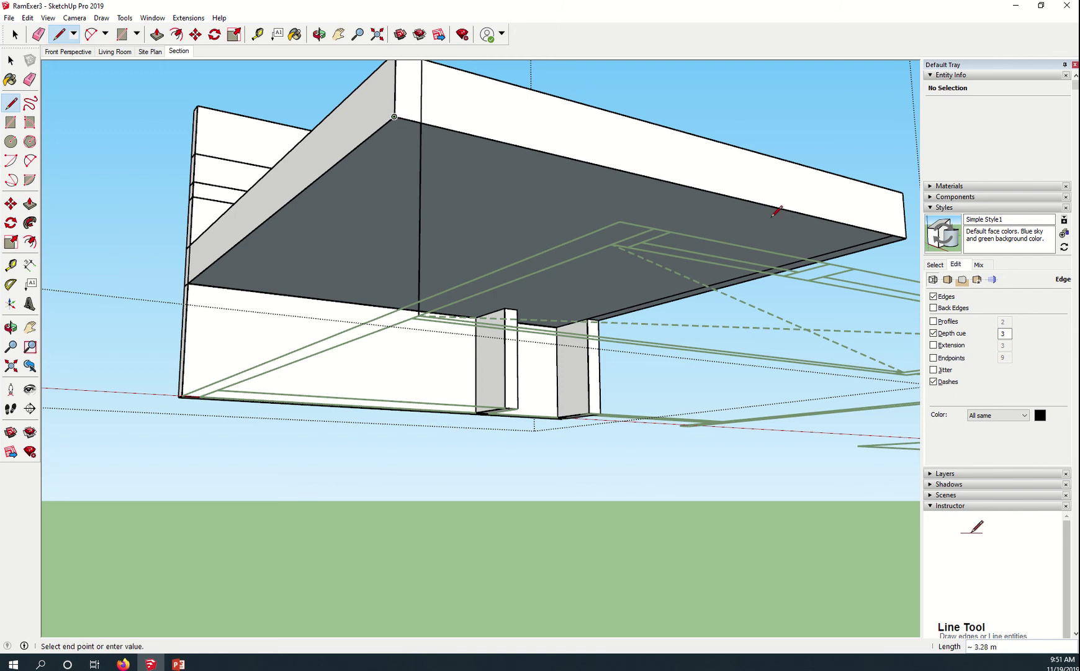
click(905, 236)
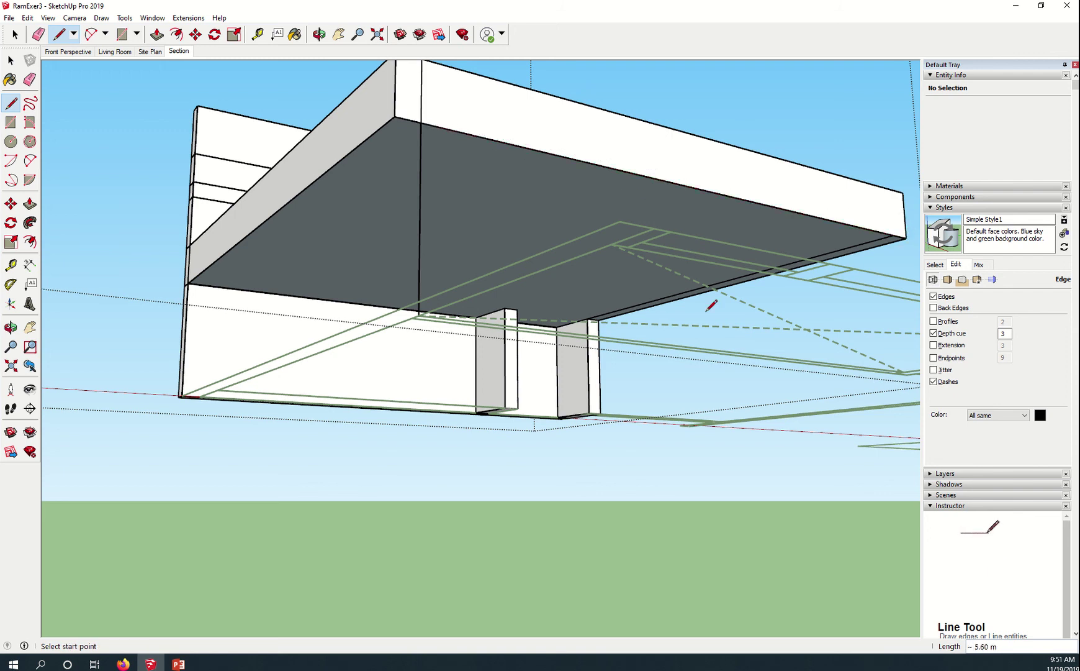
scroll(606, 311, up, 5)
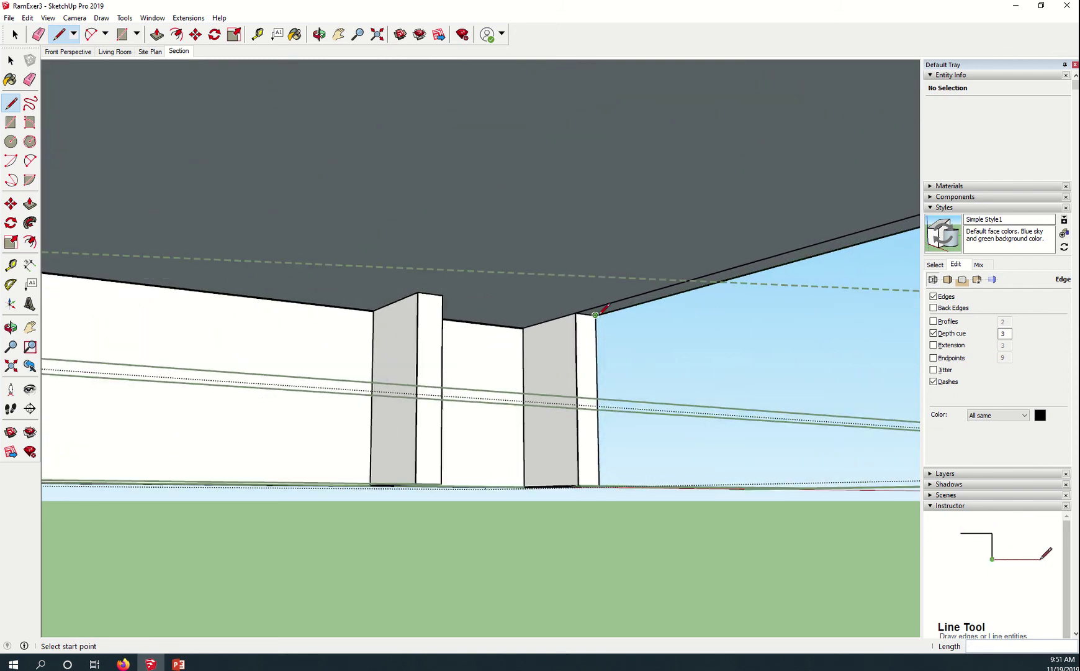
click(595, 315)
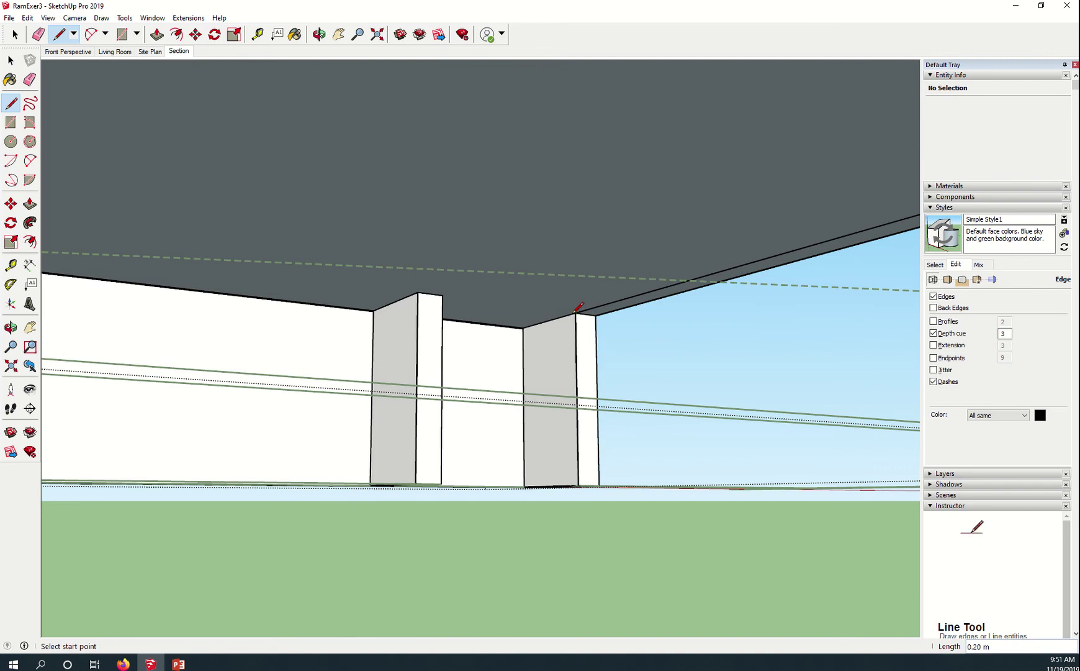
Check below the slab whether the inner stub wall's faces select separately from the connected geometry
middle_drag(632, 352, 582, 480)
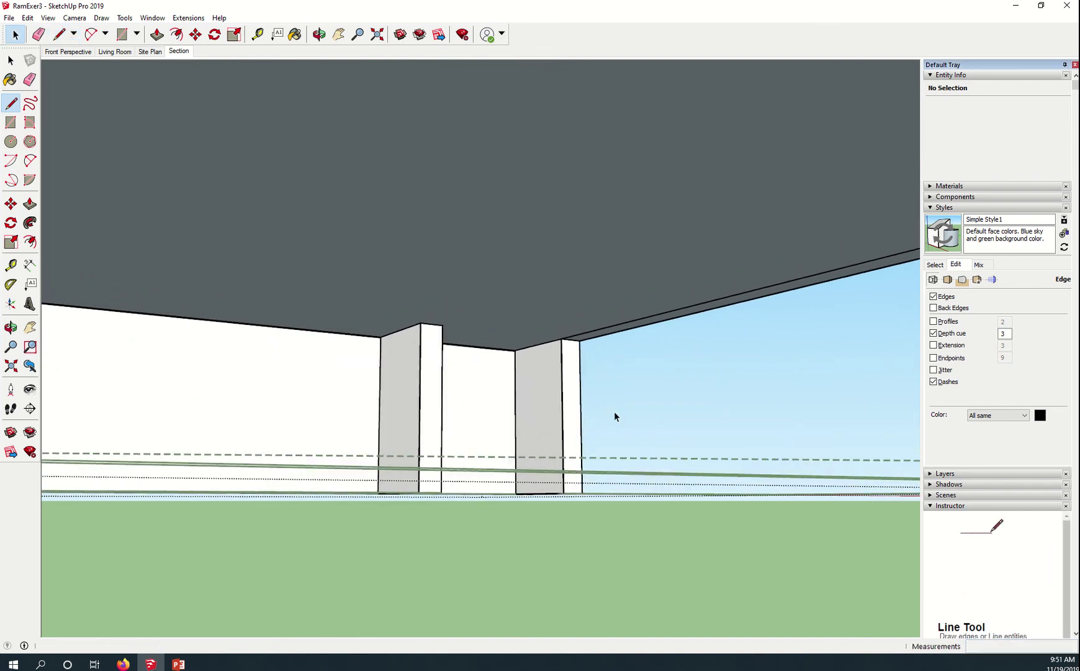
key(space)
middle_drag(689, 396, 624, 429)
click(395, 415)
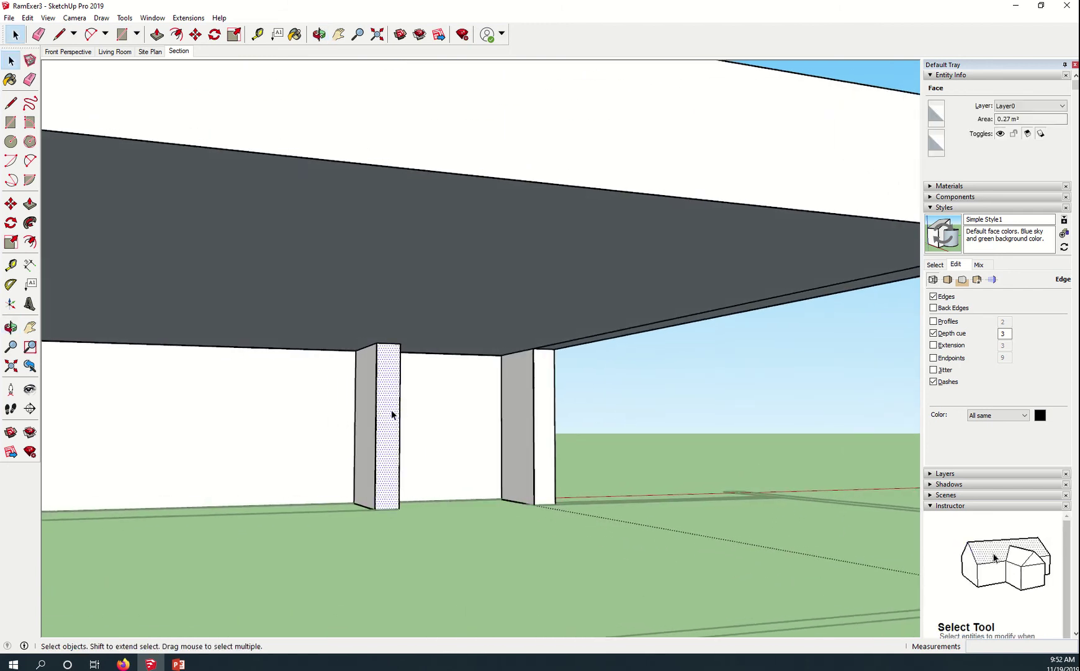
triple_click(392, 415)
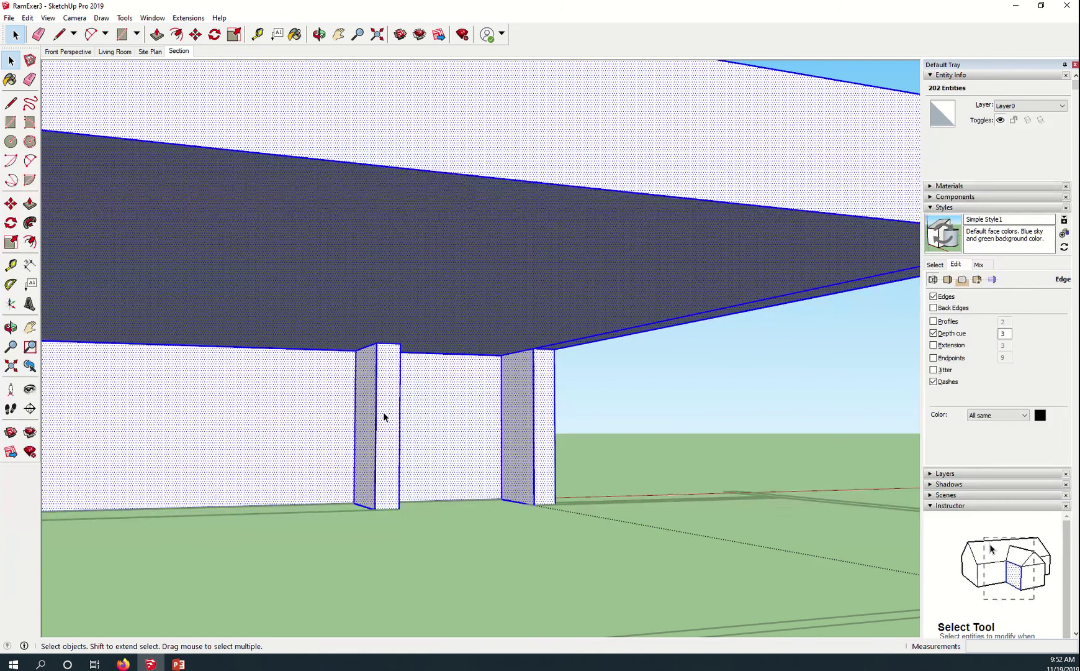
click(385, 411)
click(367, 413)
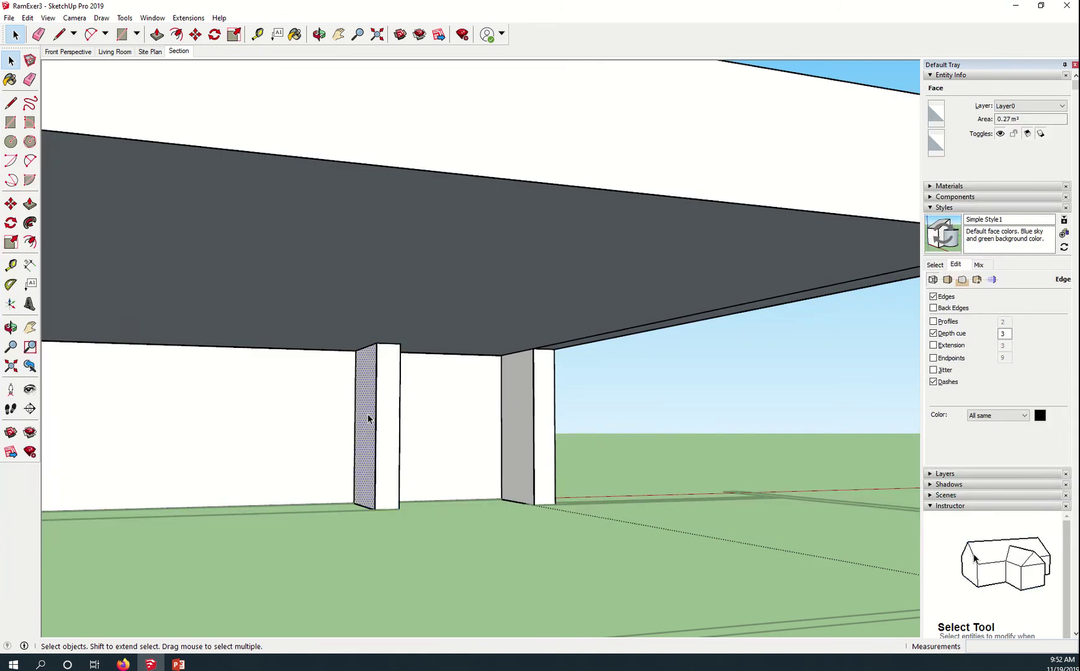
triple_click(367, 414)
click(387, 416)
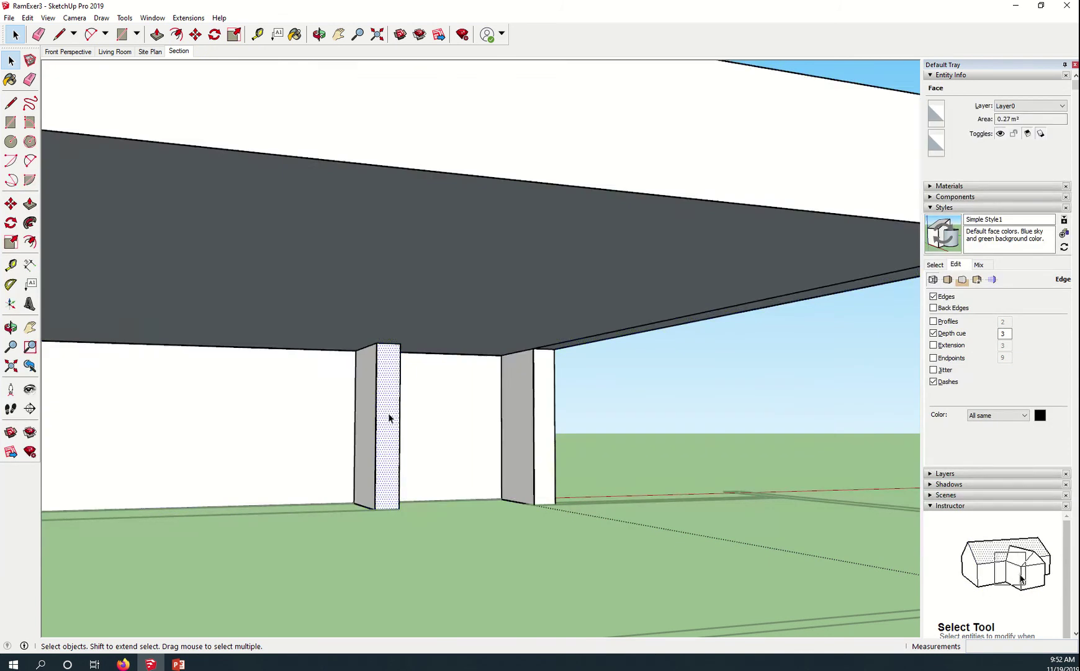
Place a guide line on the slab's top face, 0.1 m inside the front edge opposite the wall
scroll(389, 417, down, 5)
middle_drag(448, 419, 668, 545)
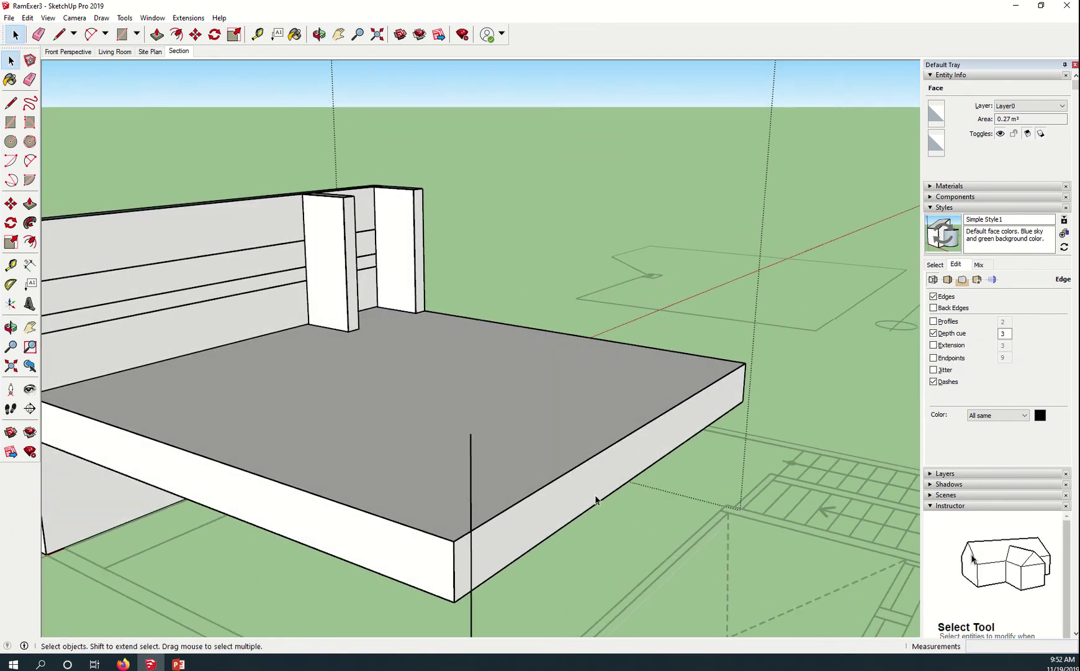
middle_drag(596, 499, 741, 540)
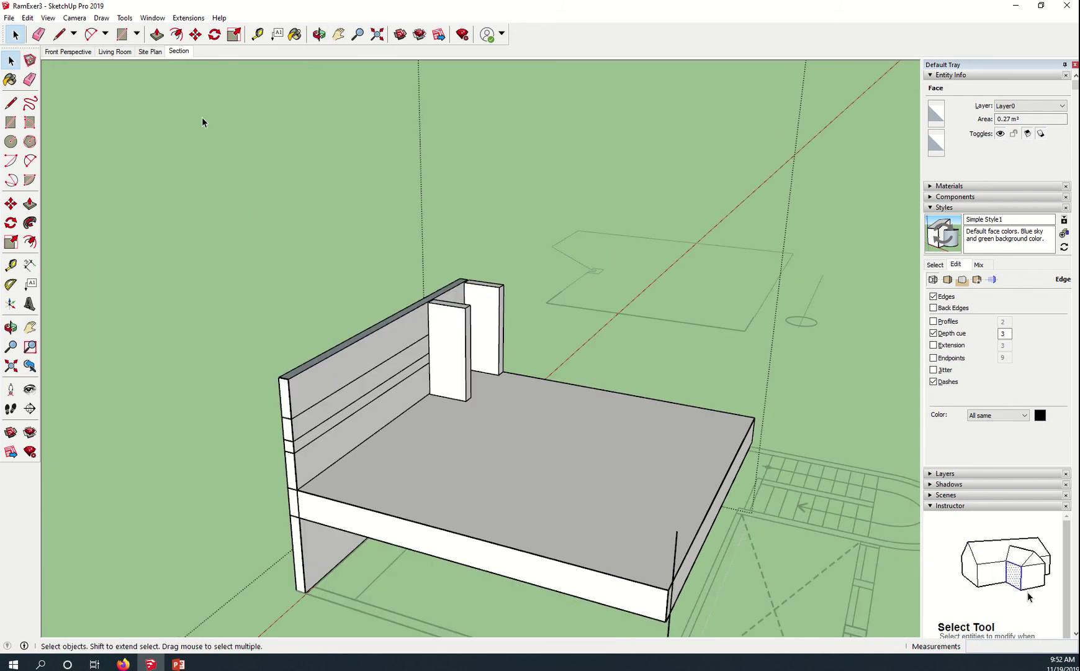
key(t)
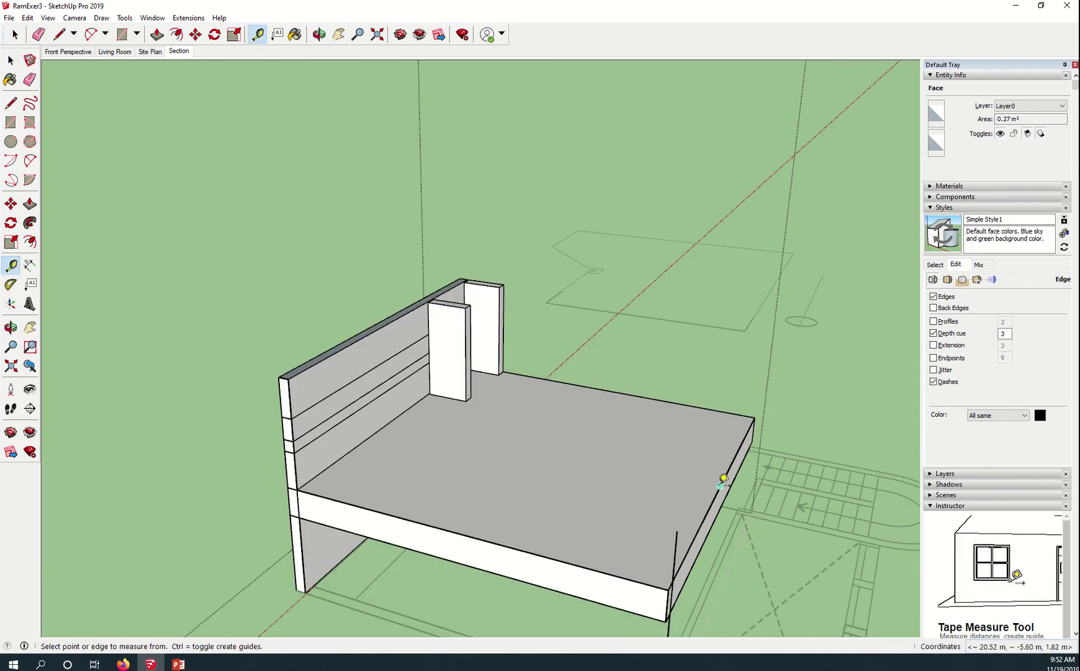
click(724, 480)
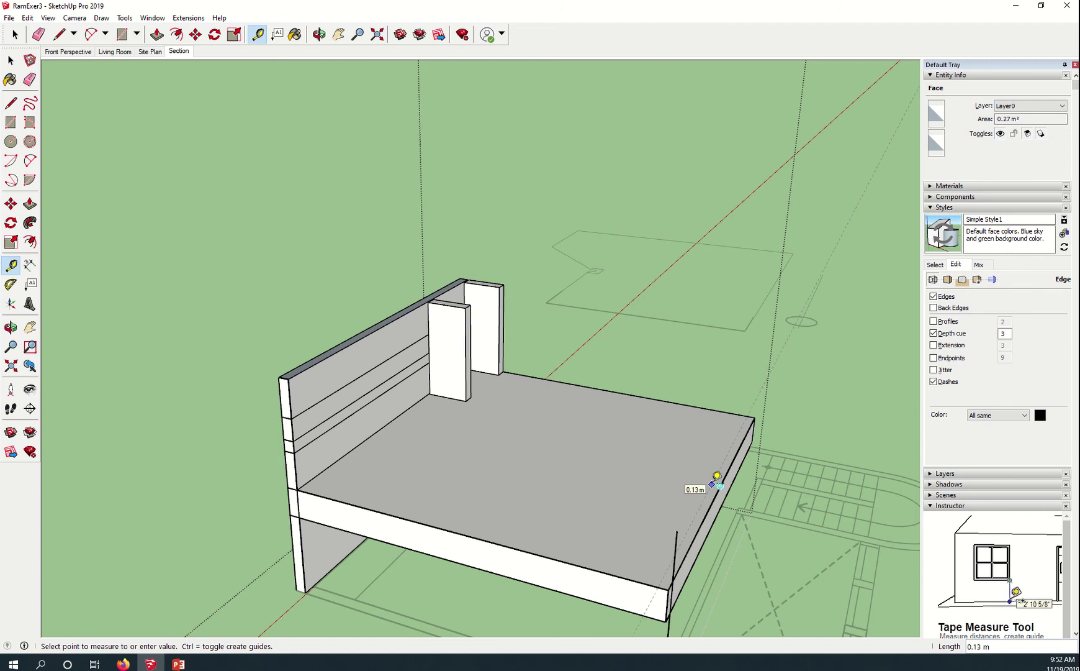
text(.1)
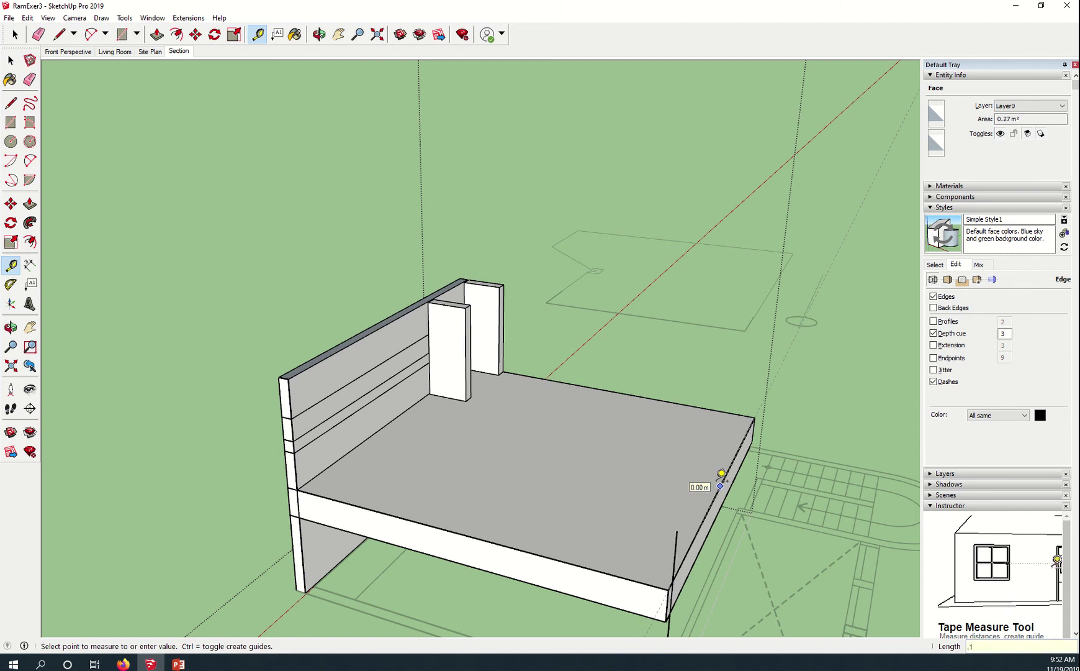
key(Return)
scroll(726, 523, up, 4)
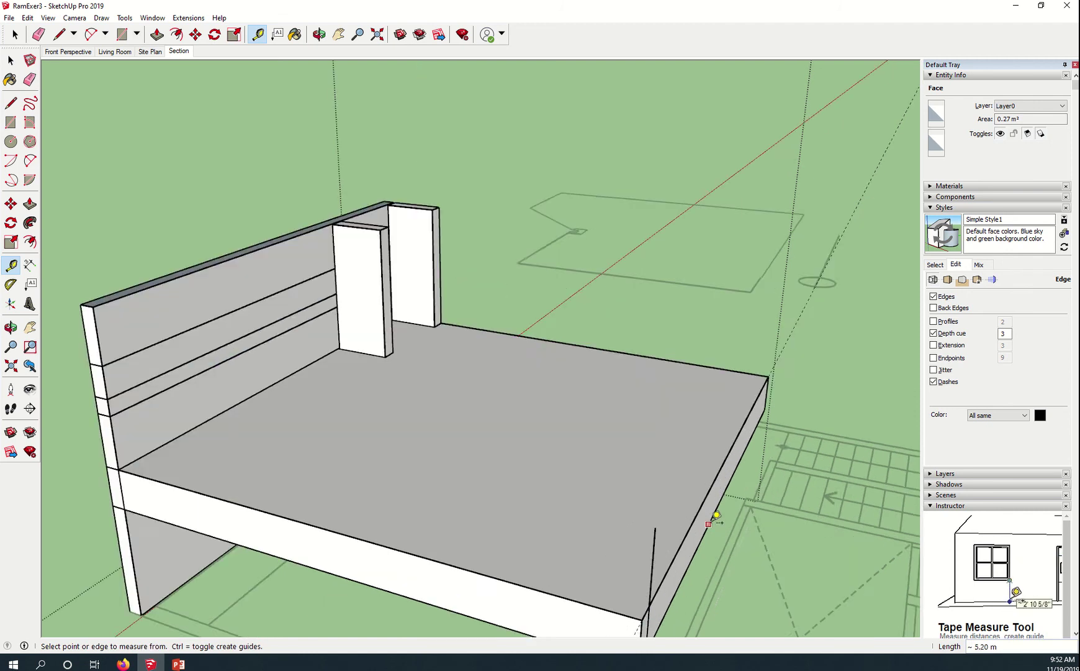
middle_drag(762, 506, 828, 476)
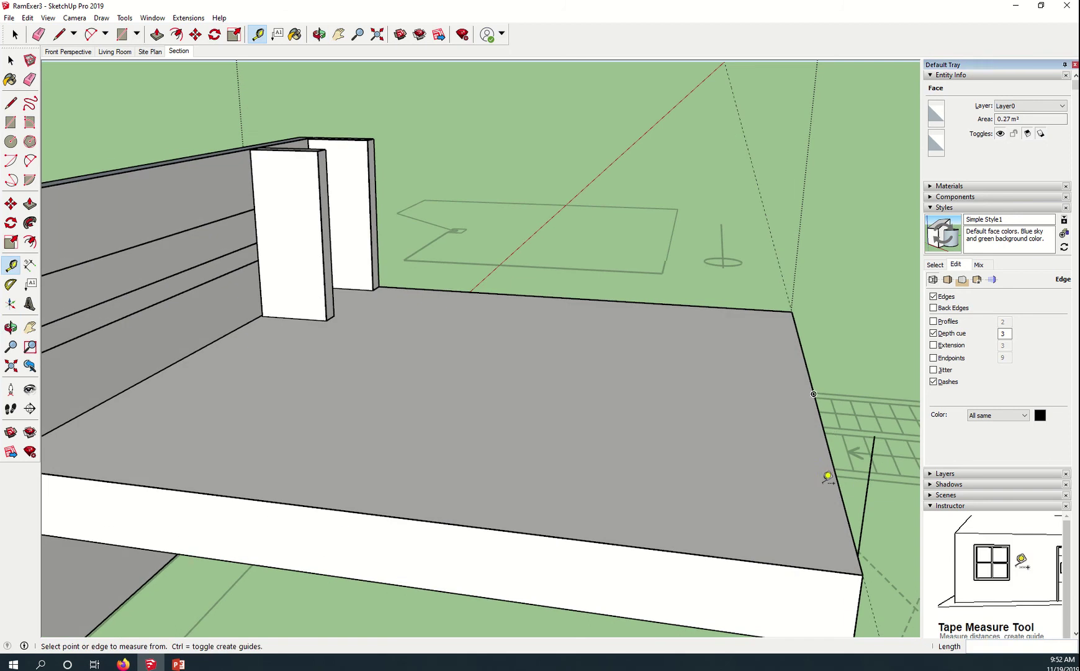
click(827, 439)
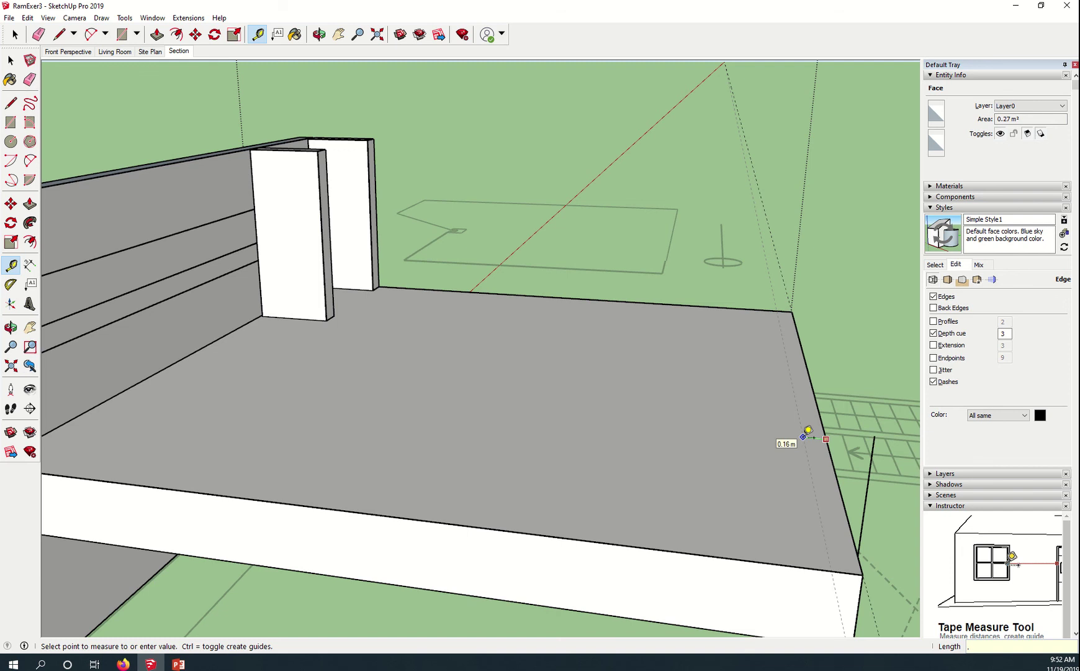
key(Return)
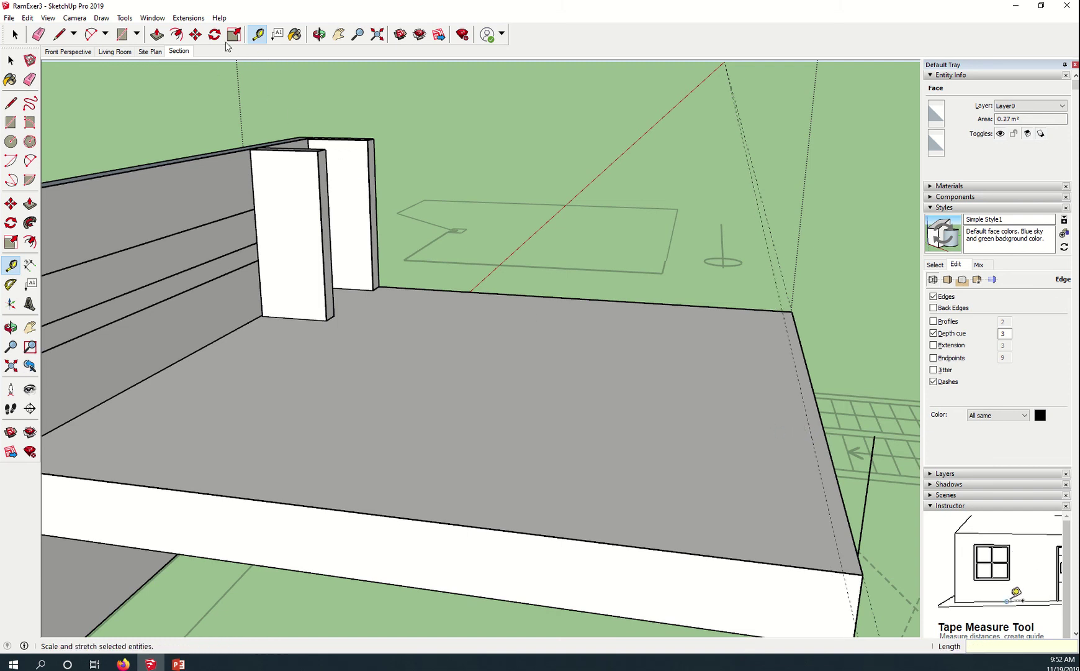
Draw a 0.10 m wide rectangle on the slab's top between the guide line and front edge, running the edge's full length
click(122, 34)
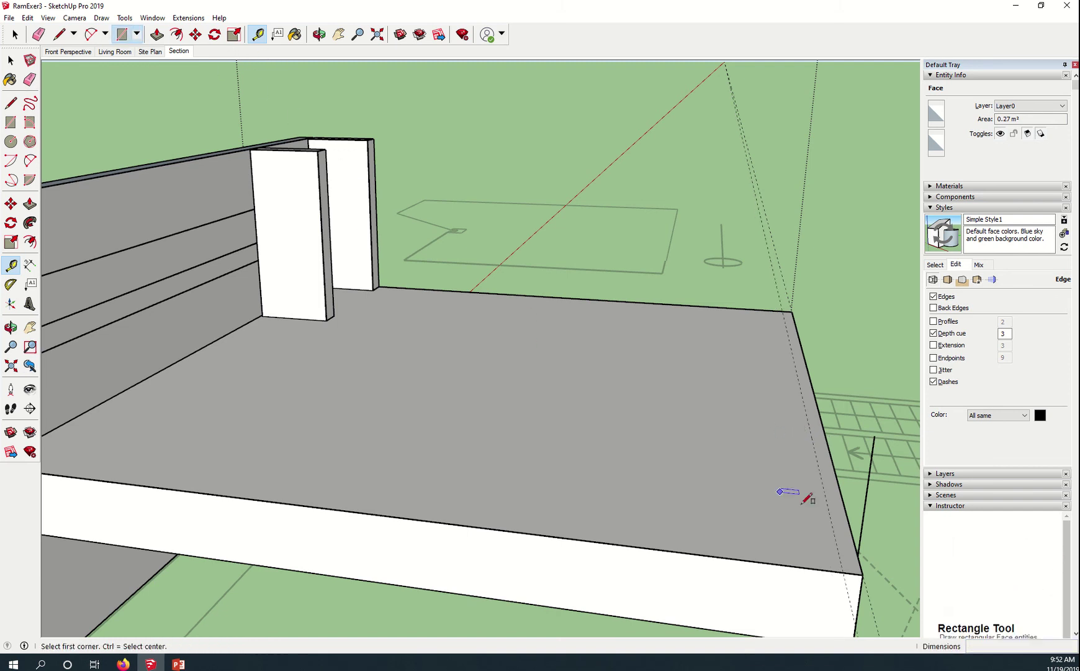
click(843, 571)
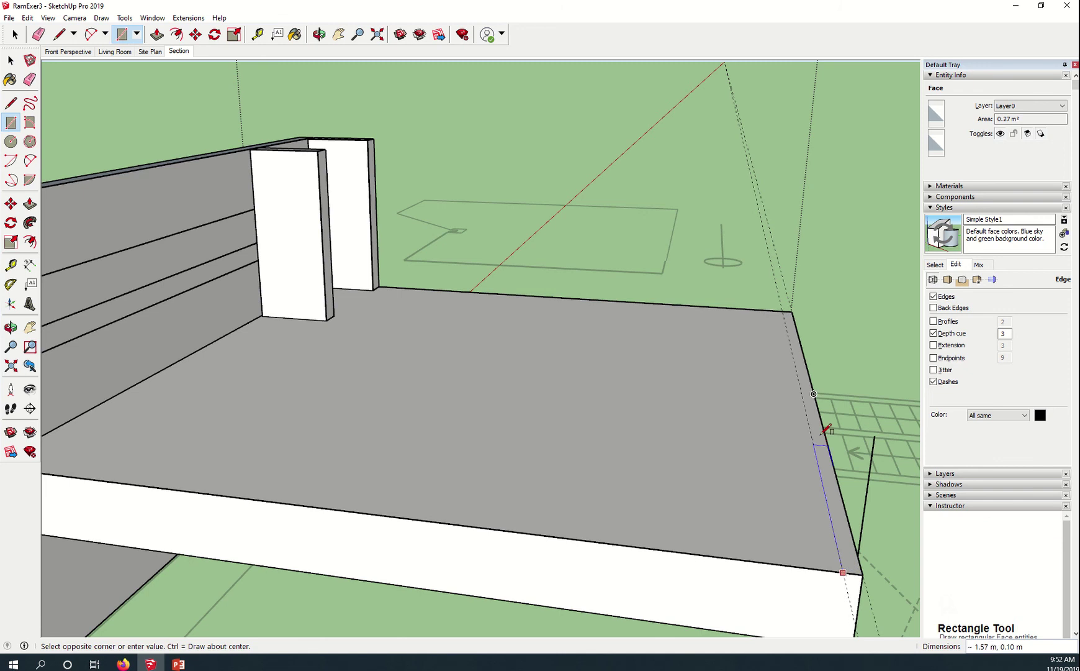
click(792, 311)
Extrude the 0.10 m wide strip along the slab's front edge upward by 1.2 m to form a parapet
key(p)
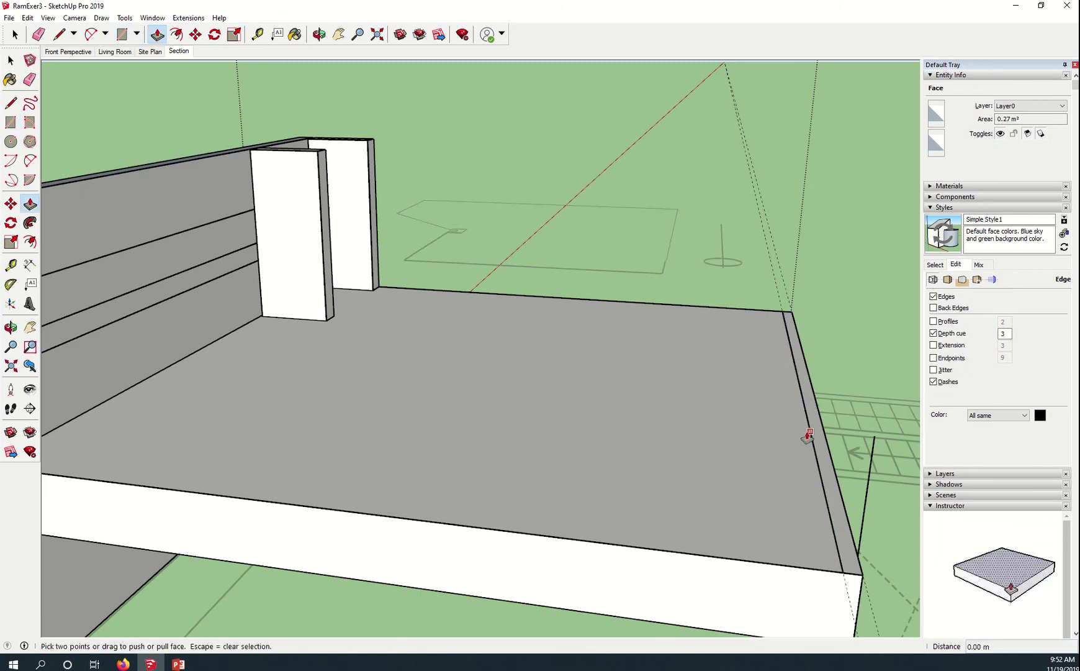
scroll(816, 442, up, 2)
scroll(818, 452, up, 1)
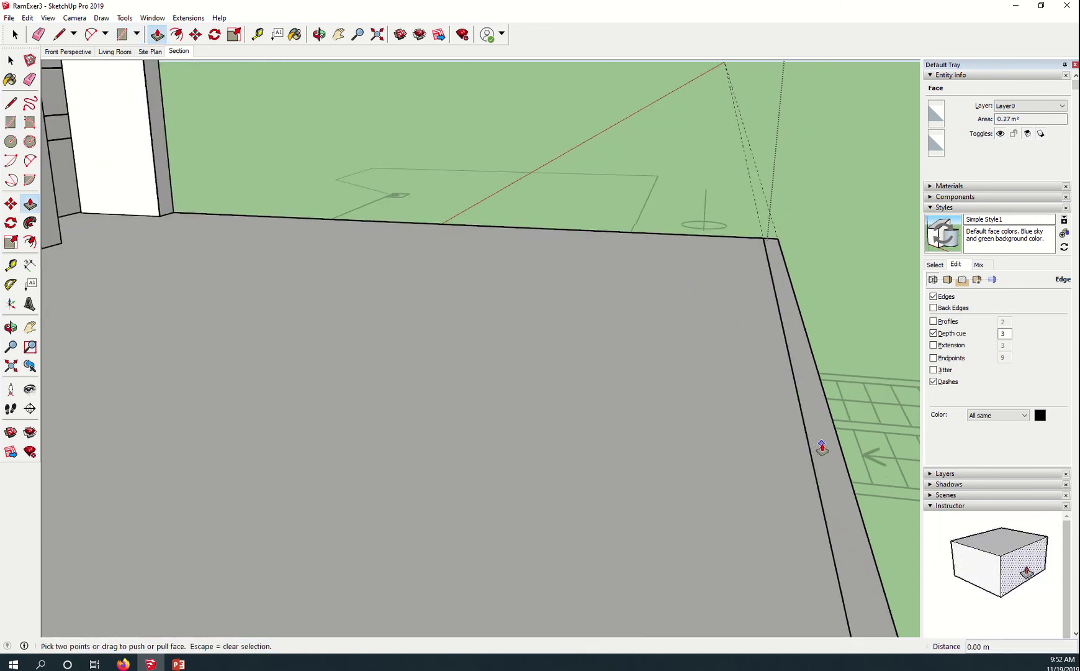
middle_drag(849, 502, 678, 579)
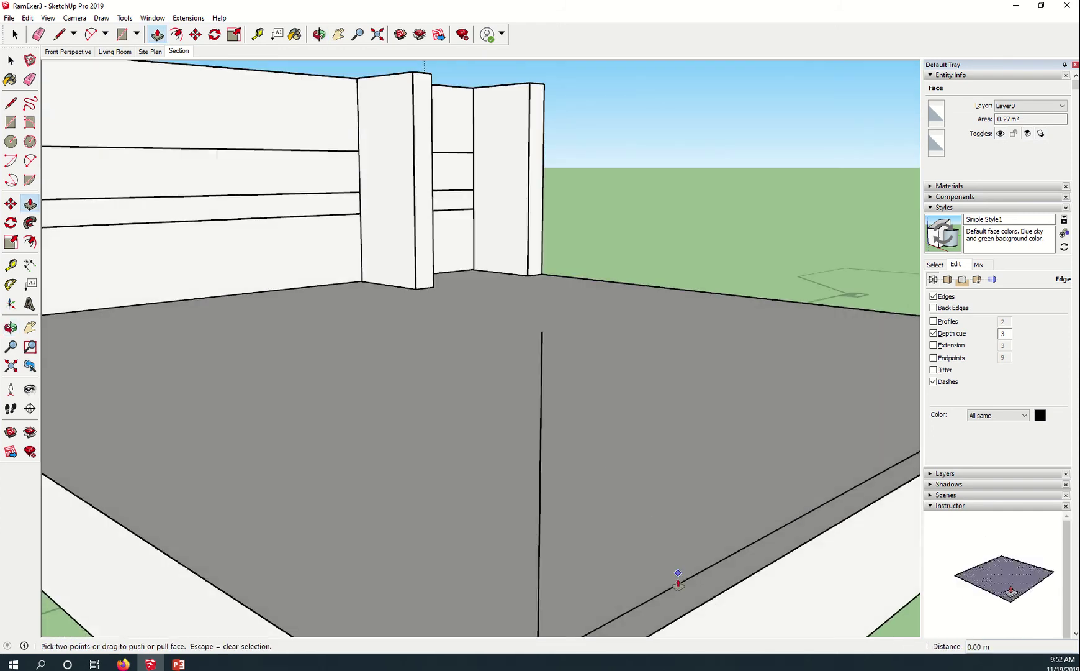
middle_drag(762, 583, 647, 419)
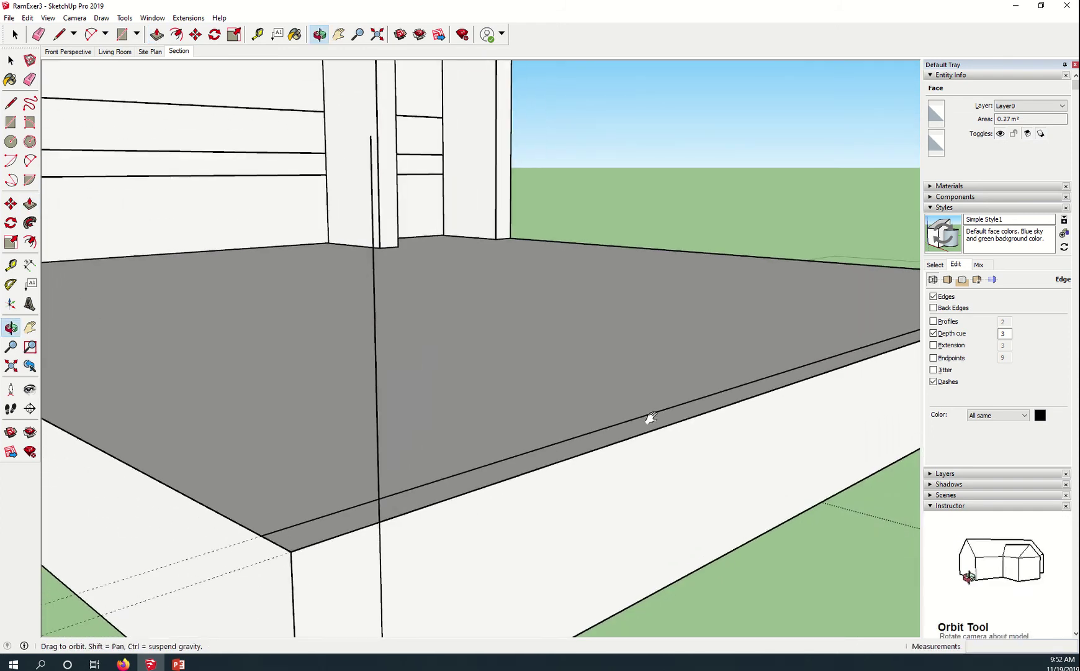
click(294, 534)
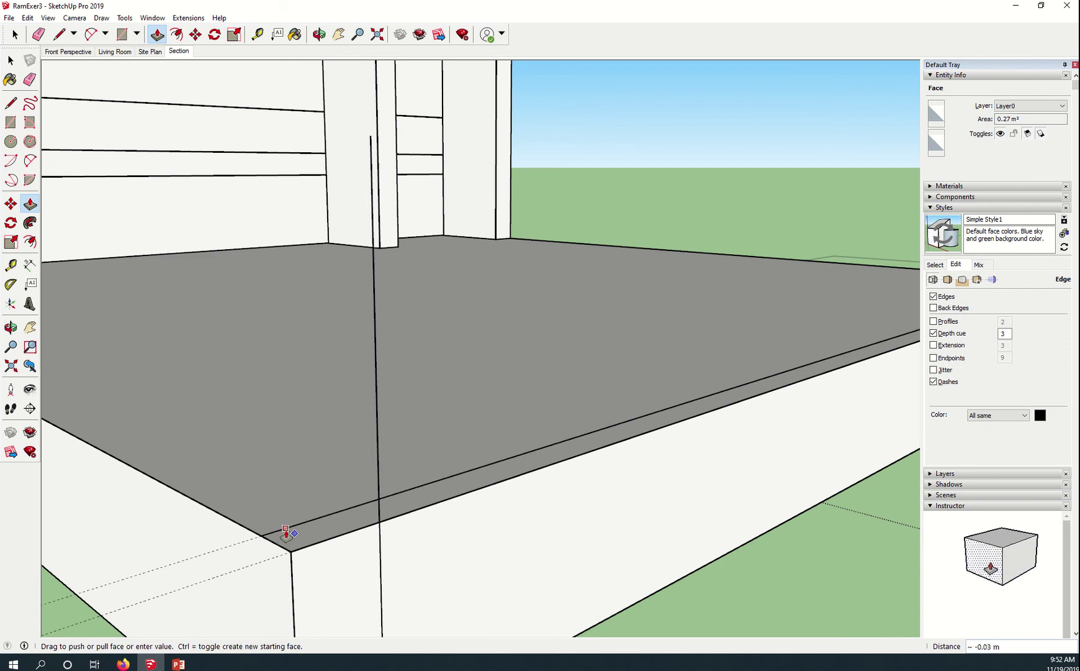
scroll(326, 521, down, 3)
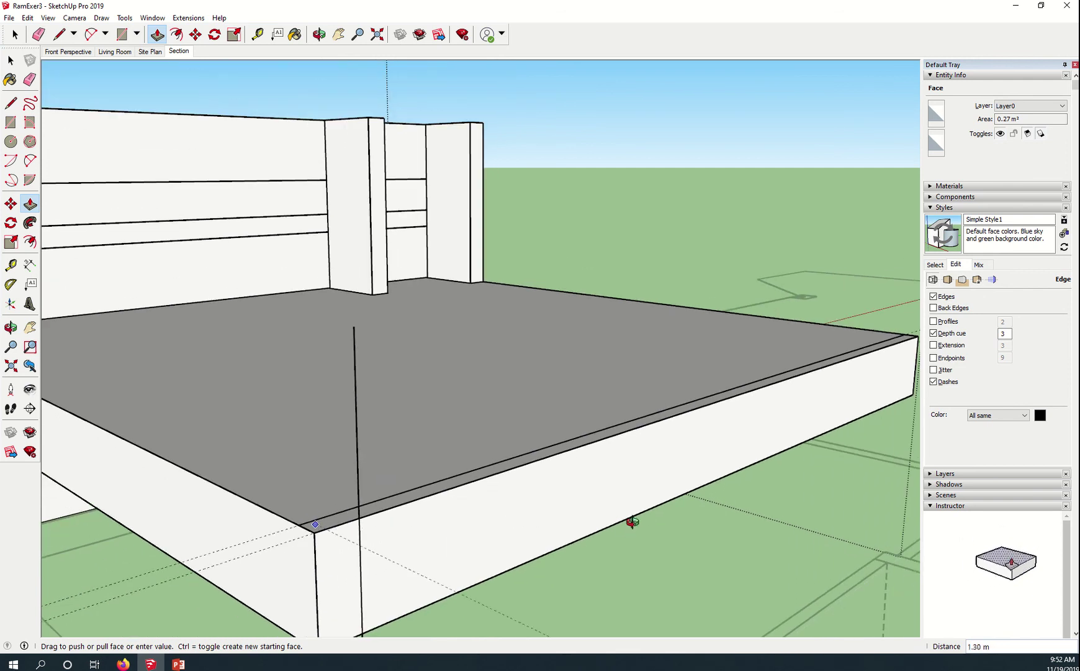
middle_drag(632, 521, 646, 504)
scroll(733, 552, up, 4)
middle_drag(733, 552, 623, 362)
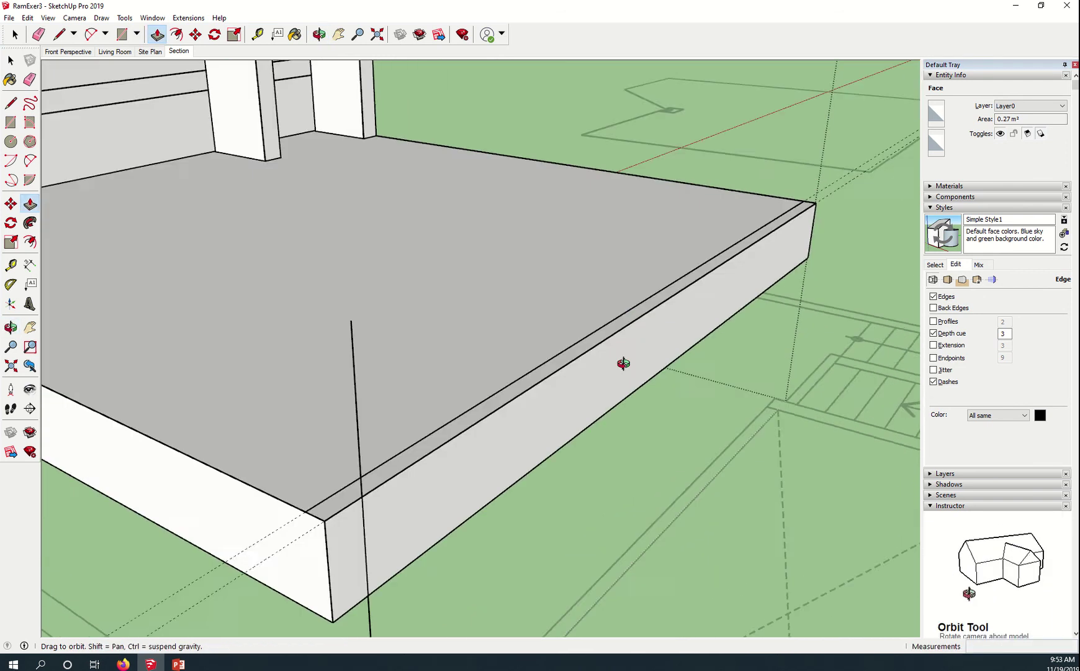
scroll(639, 439, up, 3)
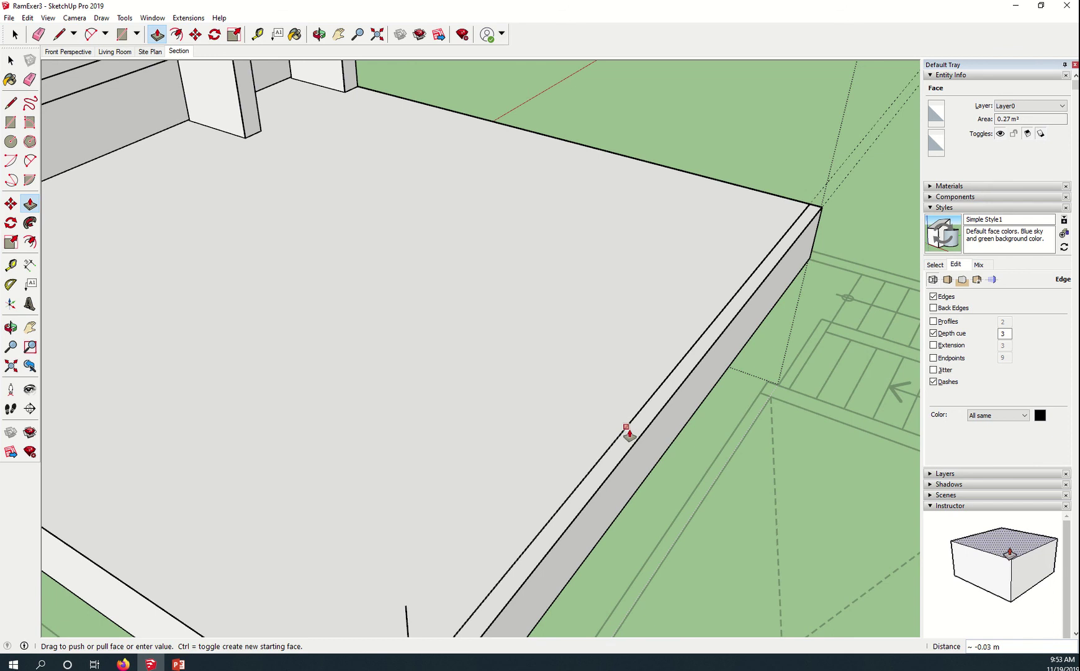
scroll(624, 452, up, 2)
click(626, 442)
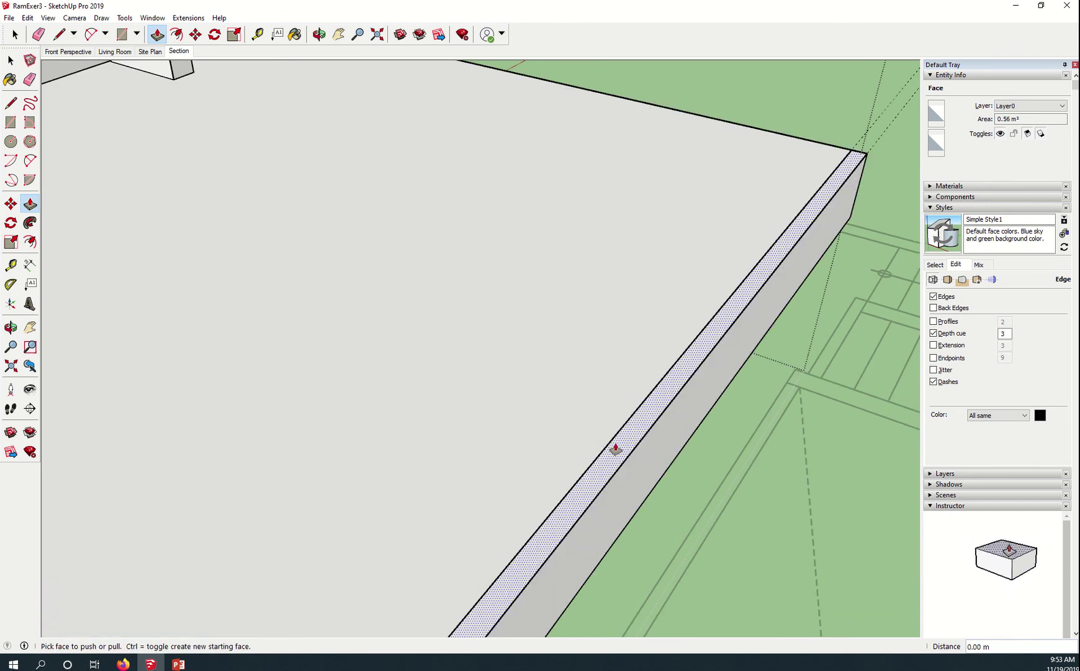
click(615, 446)
scroll(610, 371, down, 5)
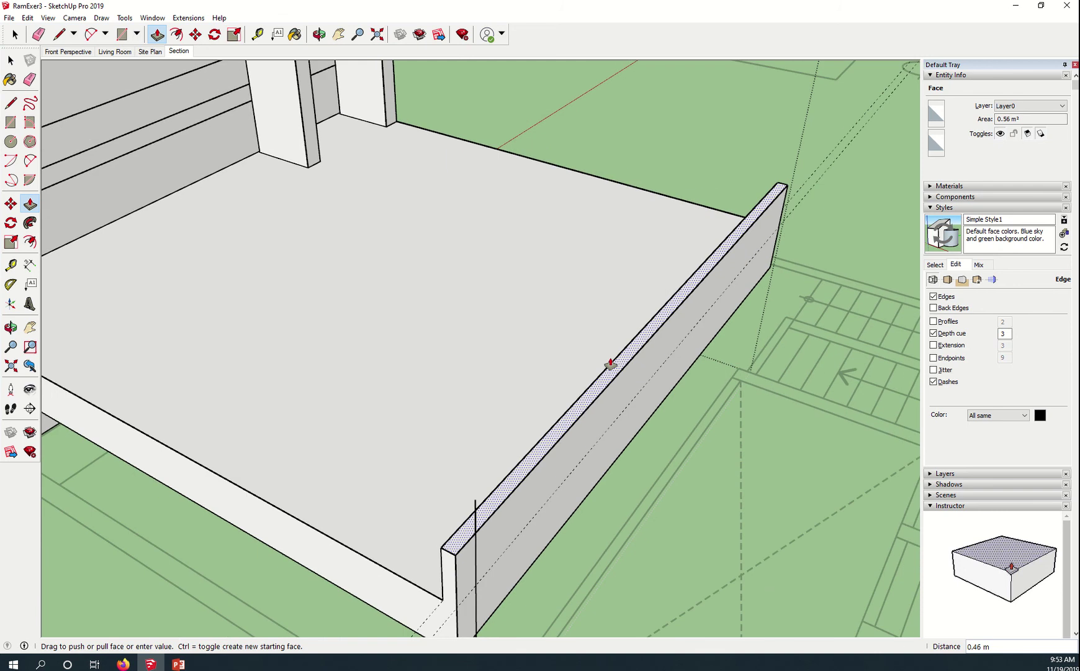
text(1)
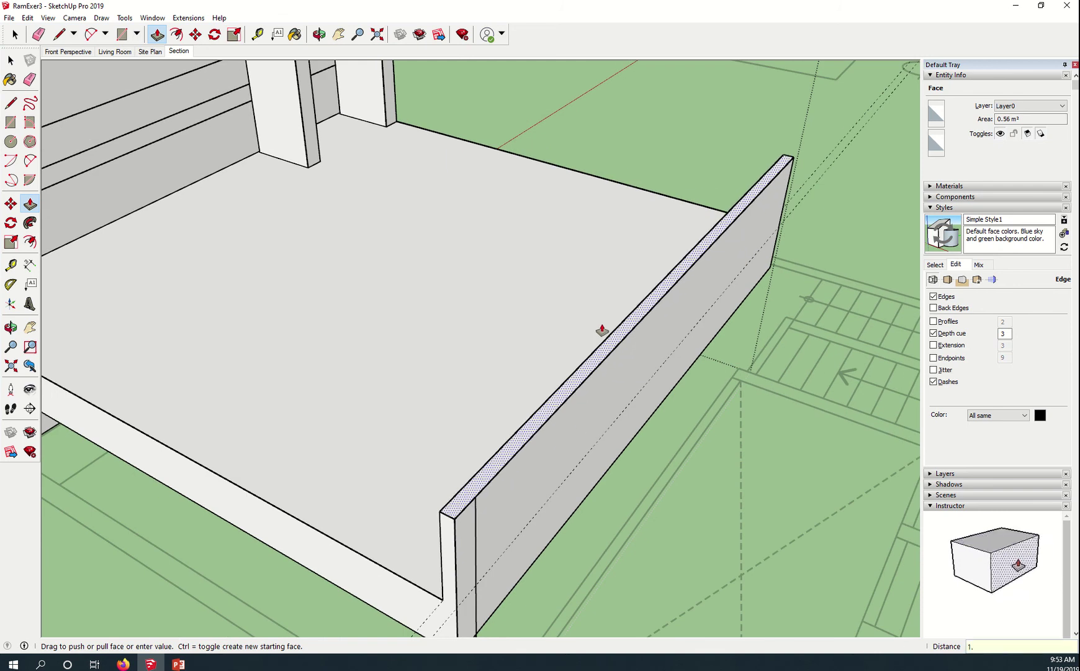
text(.2)
key(Return)
scroll(599, 332, down, 3)
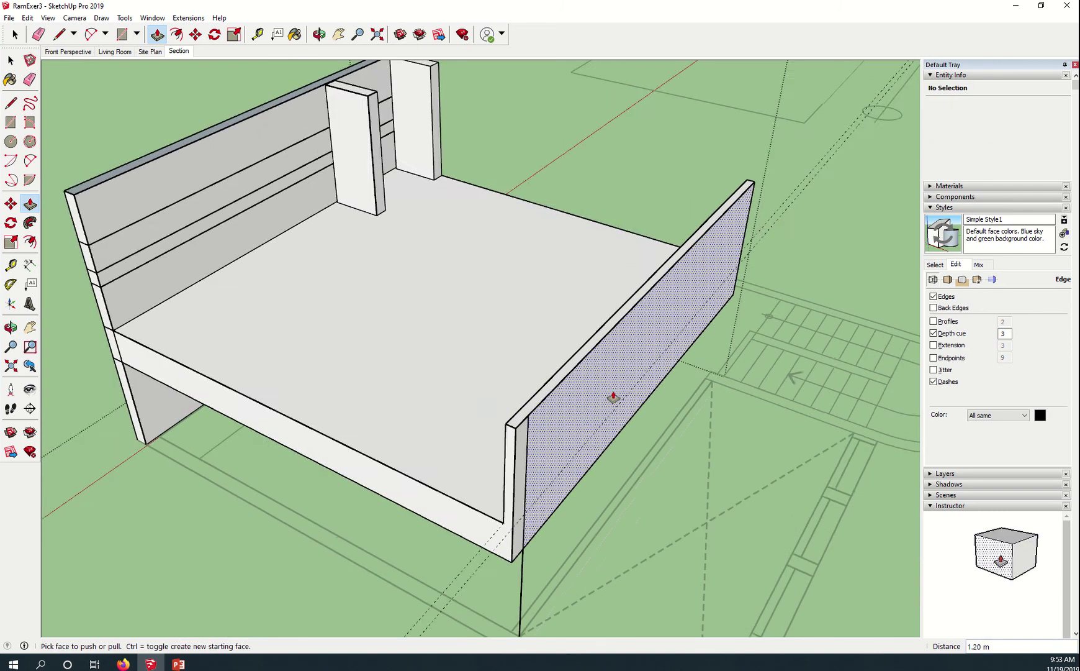
Examine the new parapet, the slab and the opposite wall with its stub walls from close up and as a whole
scroll(515, 428, up, 5)
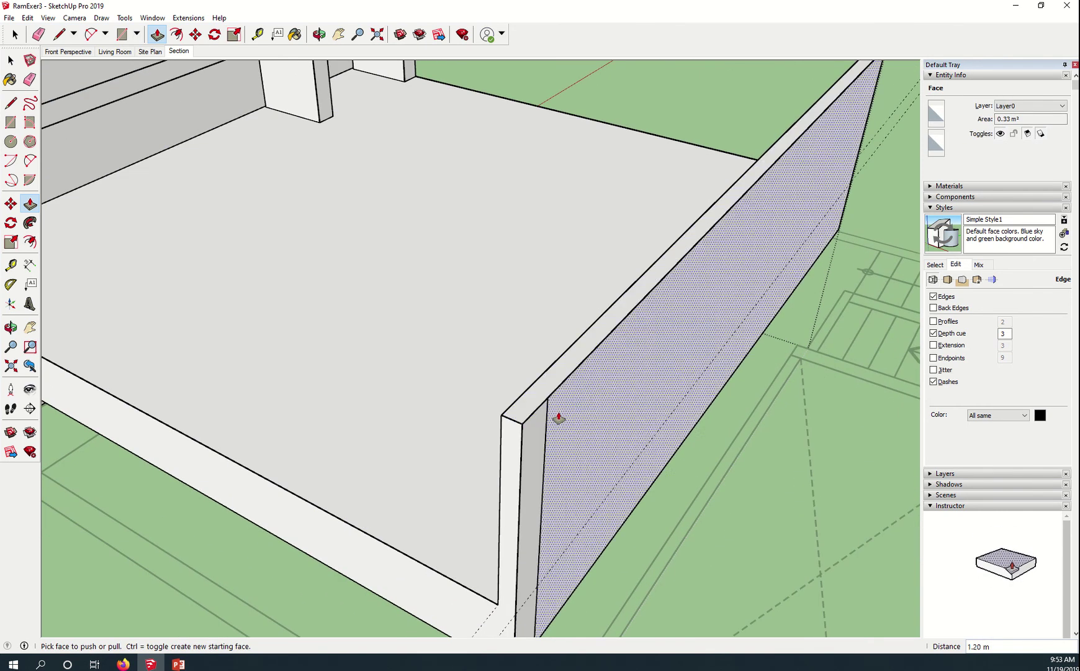
scroll(646, 478, down, 3)
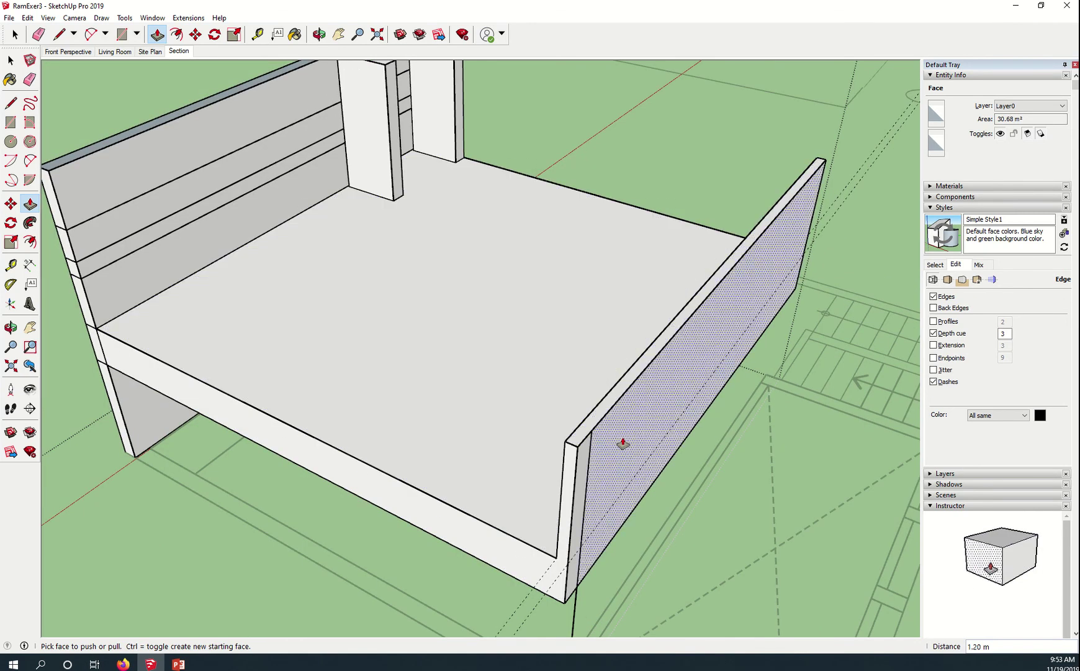
scroll(673, 447, down, 5)
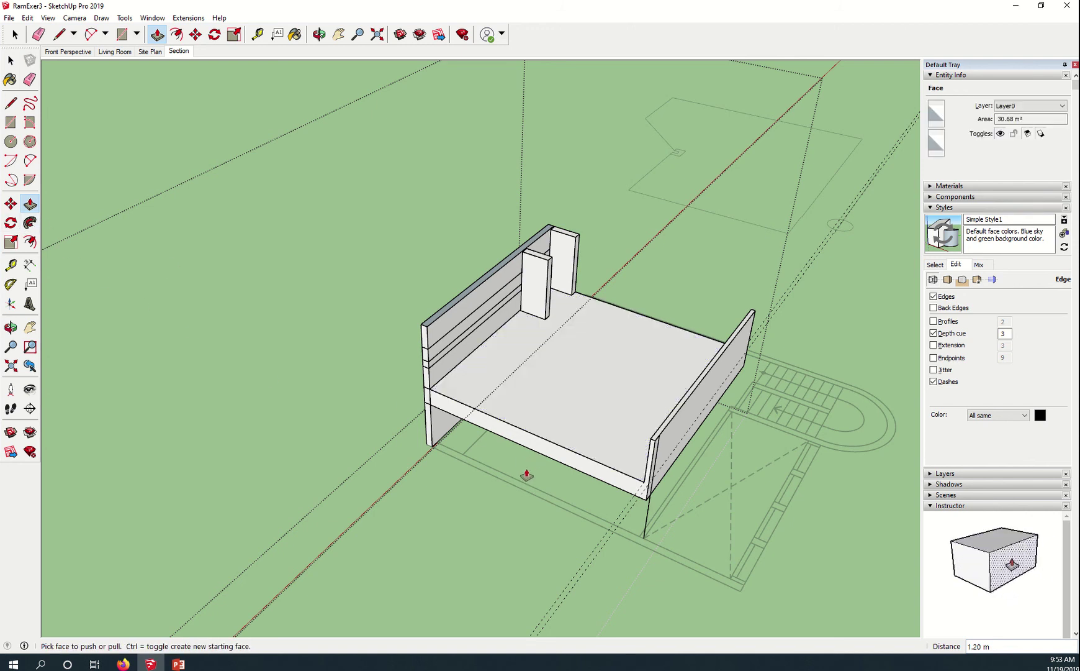
scroll(453, 371, up, 3)
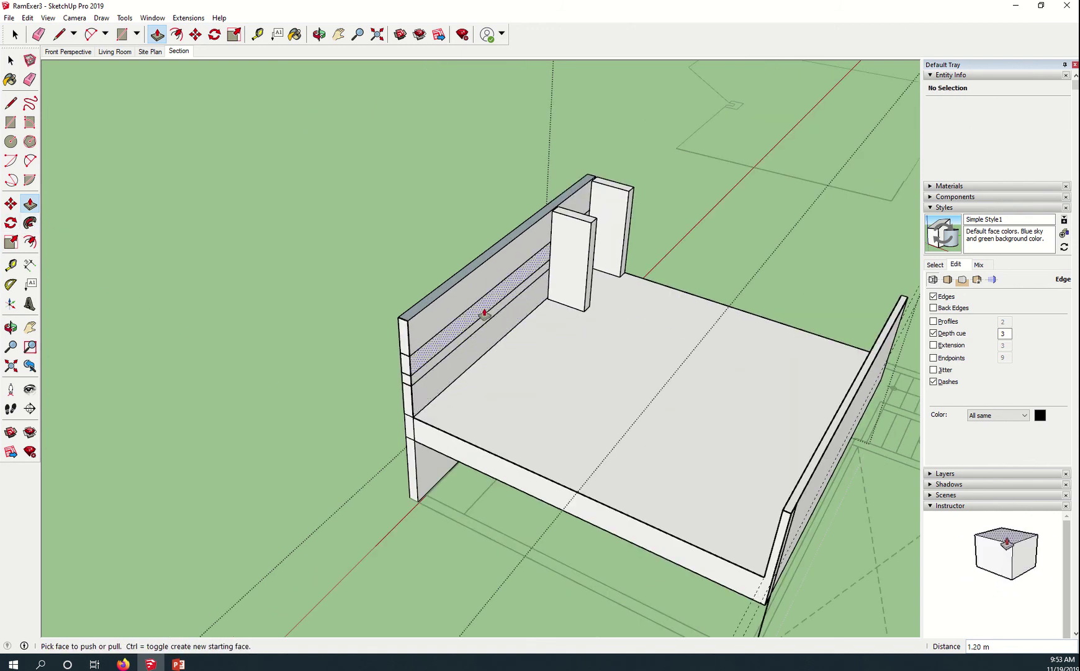
click(630, 416)
scroll(655, 456, down, 3)
middle_drag(705, 448, 627, 430)
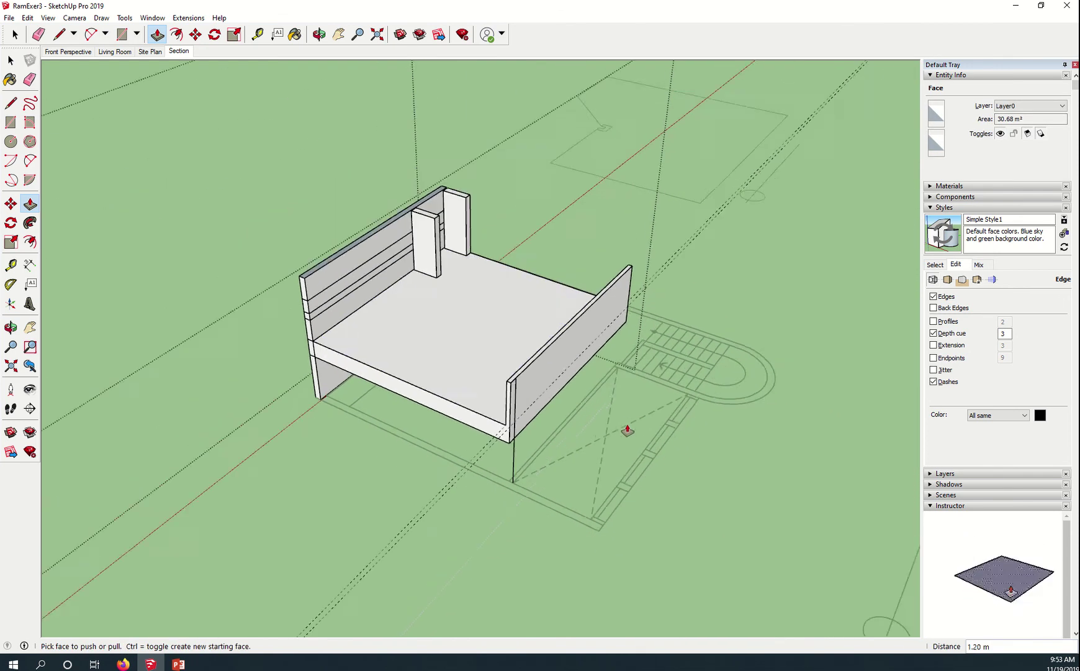
Leave group editing and examine the bedroom floor, front parapet and roof of the furnished reference section model
scroll(627, 429, down, 6)
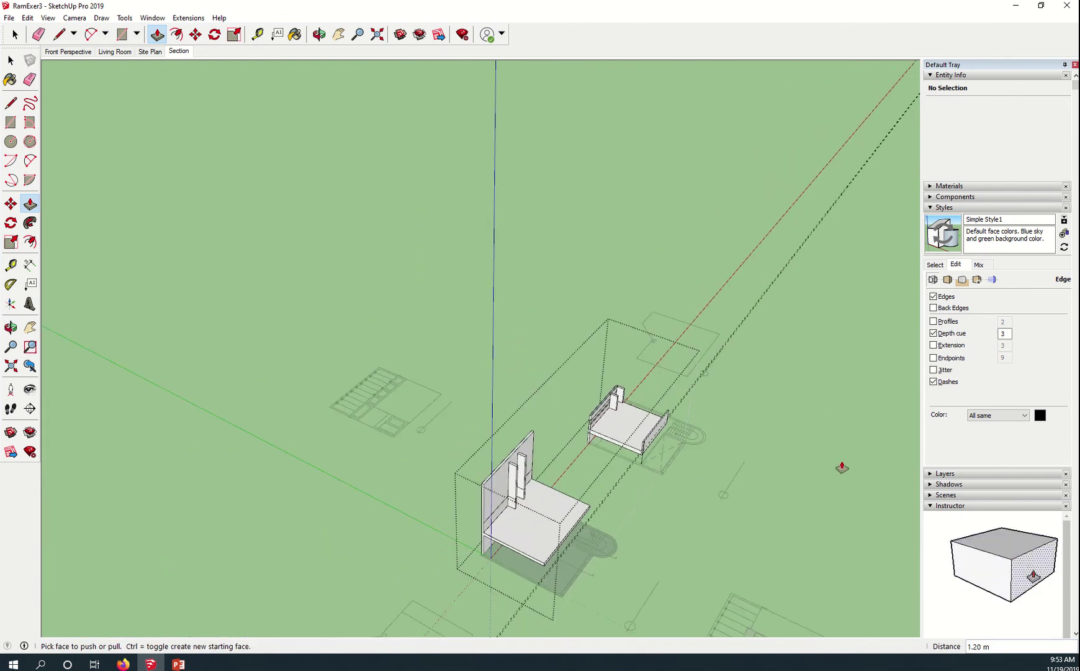
shift+middle_drag(842, 467, 479, 229)
scroll(698, 407, down, 4)
shift+middle_drag(876, 501, 776, 414)
scroll(753, 409, up, 8)
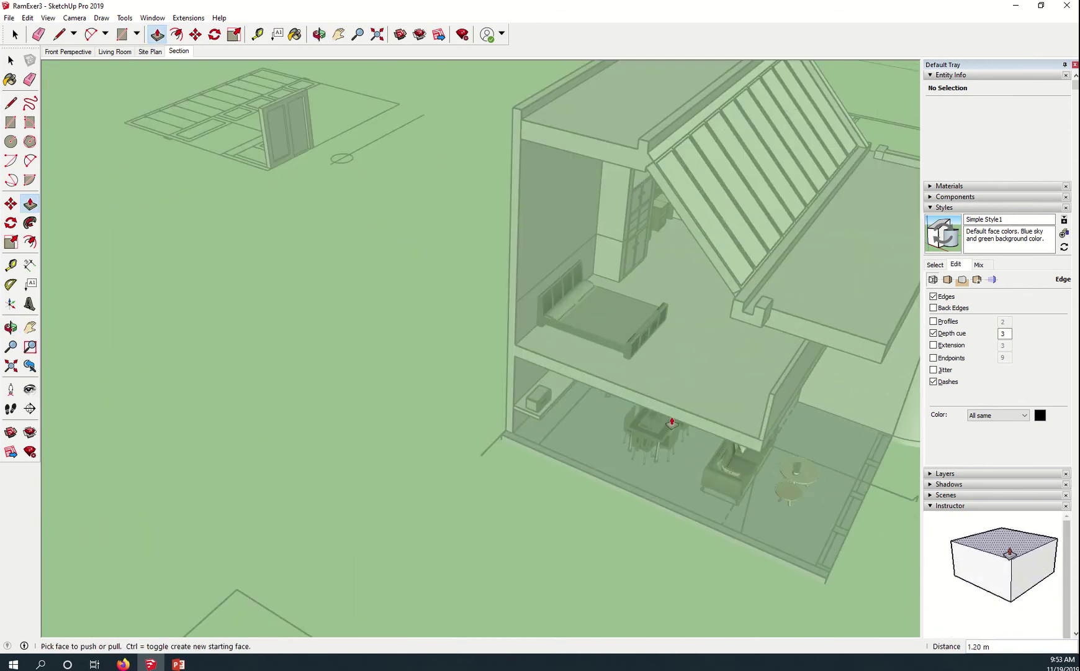
key(space)
scroll(766, 415, up, 3)
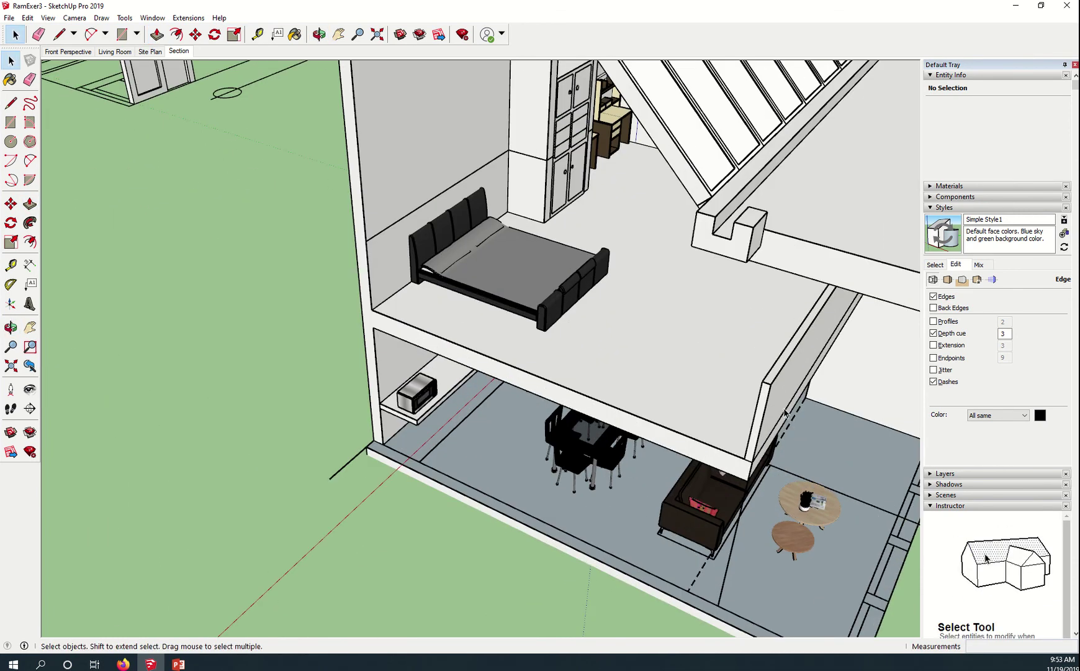